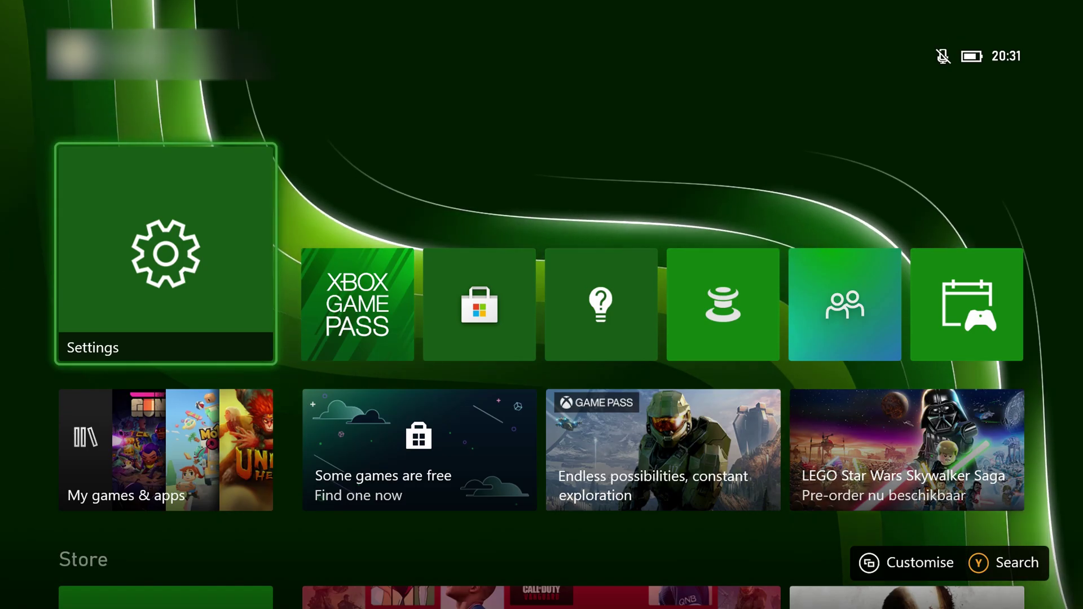
Search the Xbox dashboard for 'Edge' and launch the installed Microsoft Edge app.
{"action": "key", "text": "y"}
{"action": "key", "text": "Left"}
{"action": "key", "text": "Left"}
{"action": "key", "text": "Left"}
{"action": "type", "text": "Edg"}
{"action": "key", "text": "Left"}
{"action": "key", "text": "Left"}
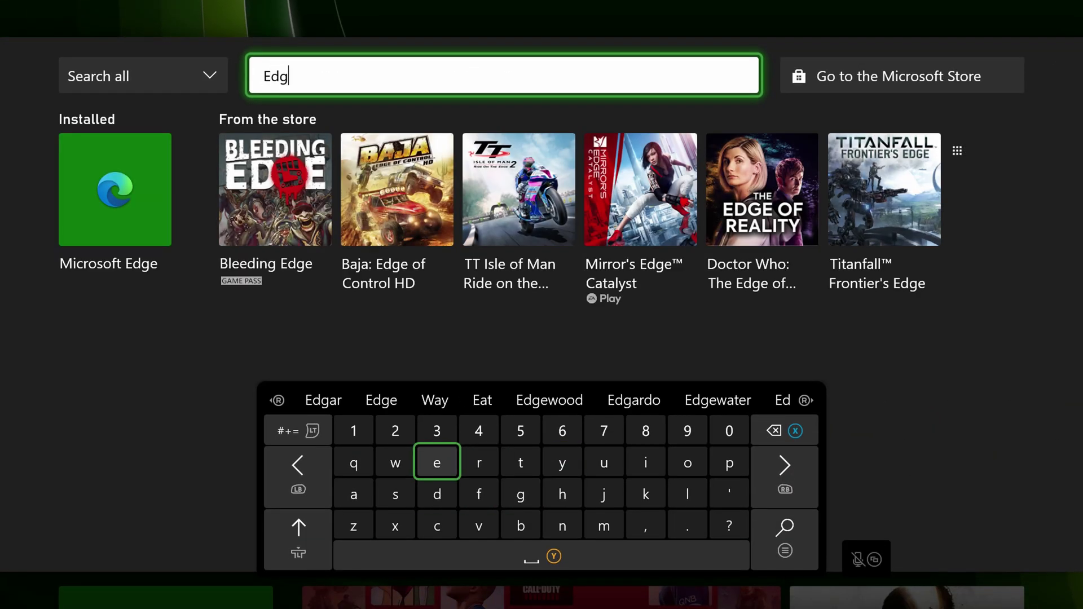
{"action": "type", "text": "e"}
{"action": "key", "text": "Up"}
{"action": "key", "text": "Up"}
{"action": "key", "text": "Up"}
{"action": "key", "text": "Left"}
{"action": "key", "text": "Left"}
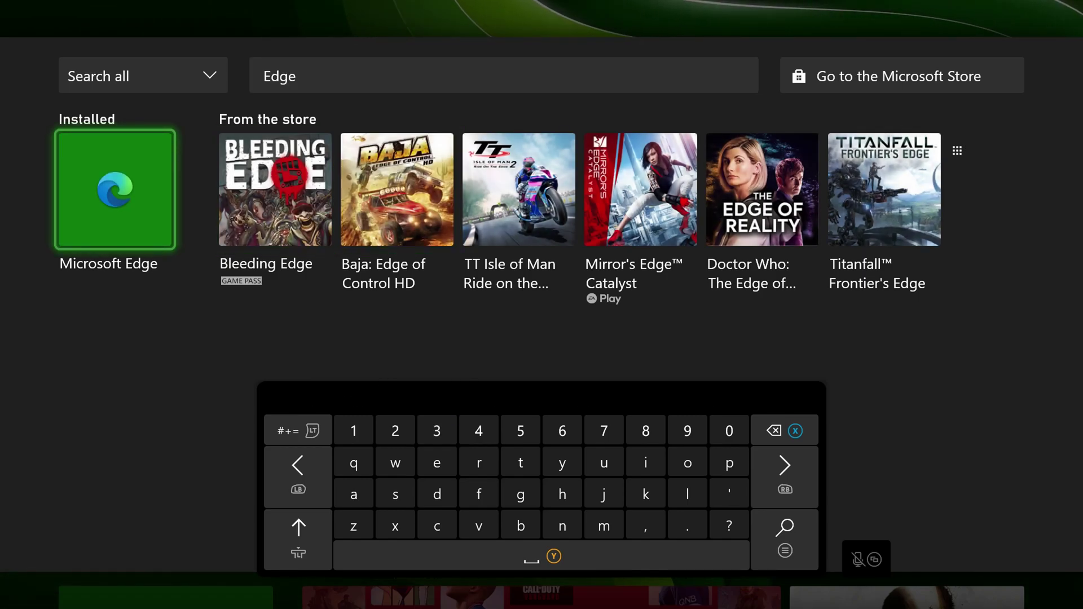
{"action": "key", "text": "Return"}
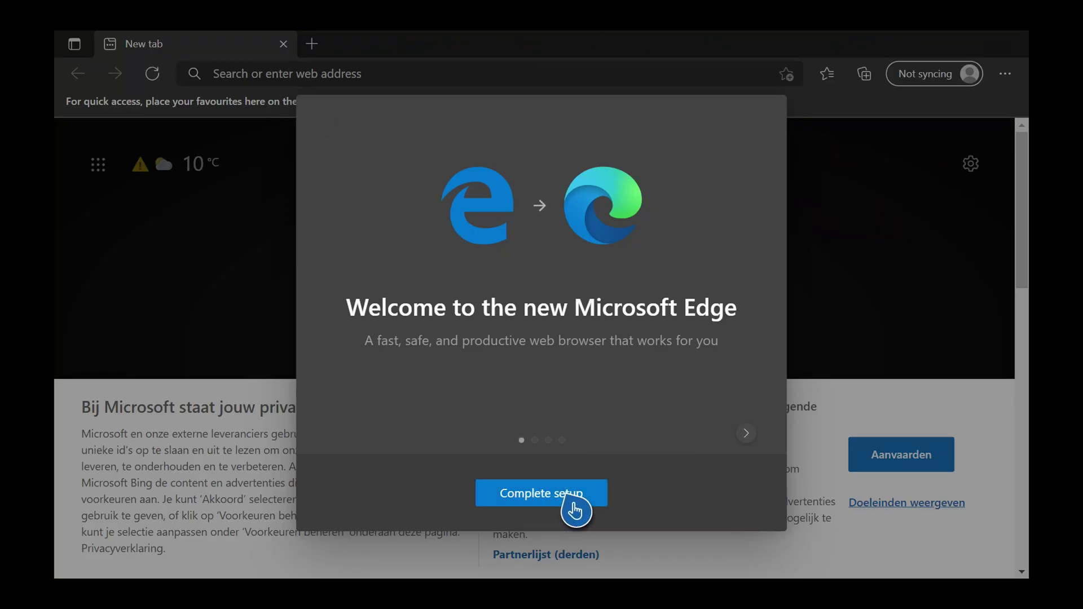
Complete Edge's first-run setup, confirming the new tab layout, browsing data and personalisation choices.
{"action": "left_click", "coordinate": [575, 511]}
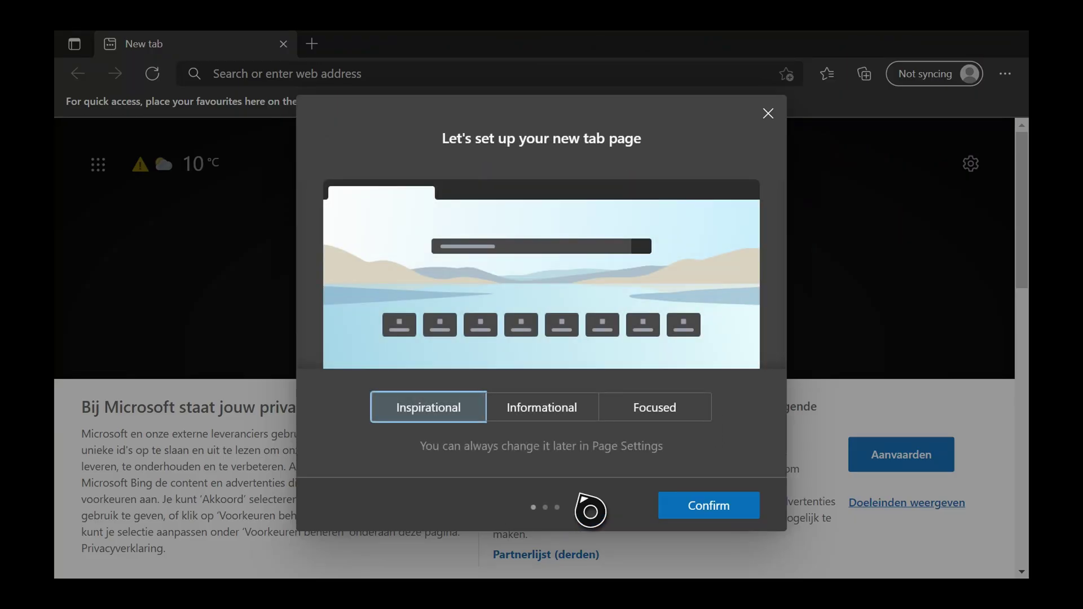
{"action": "left_click", "coordinate": [729, 513]}
{"action": "left_click", "coordinate": [729, 512]}
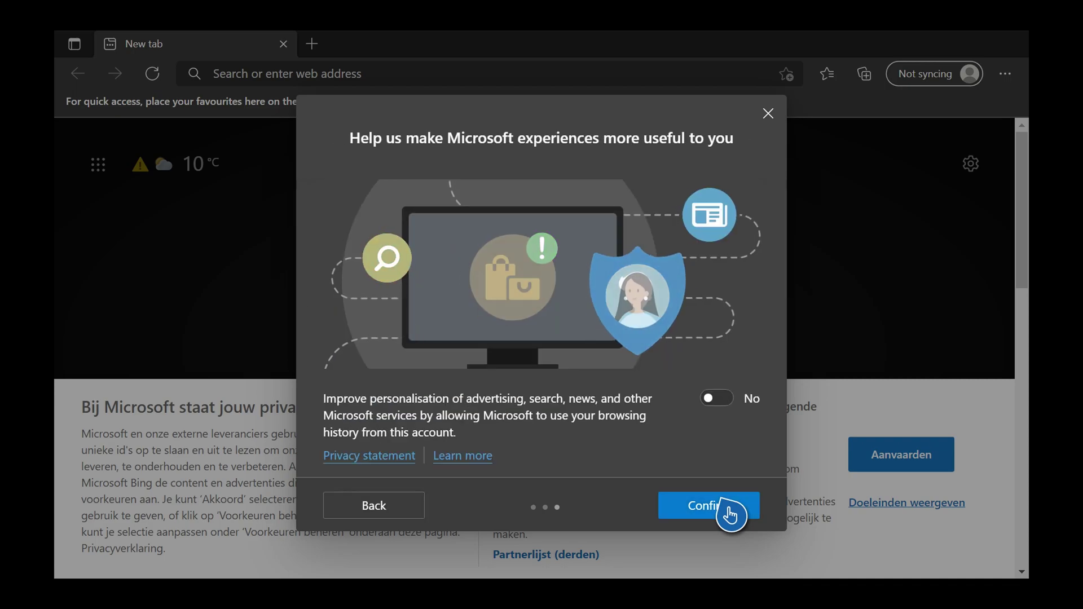
{"action": "left_click", "coordinate": [726, 512]}
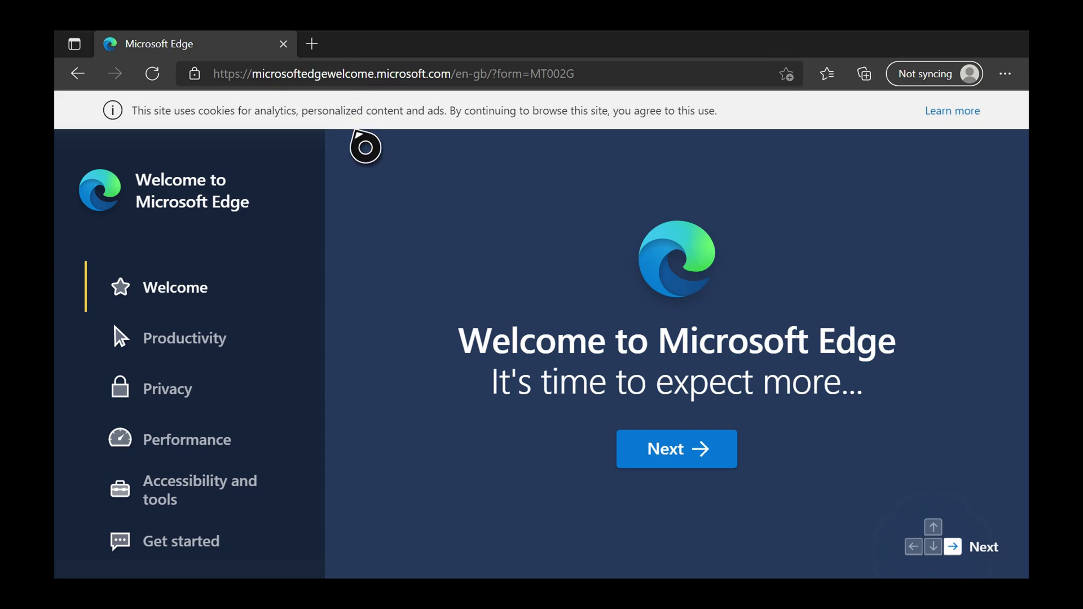
{"action": "left_click", "coordinate": [331, 66]}
{"action": "key", "text": "BackSpace"}
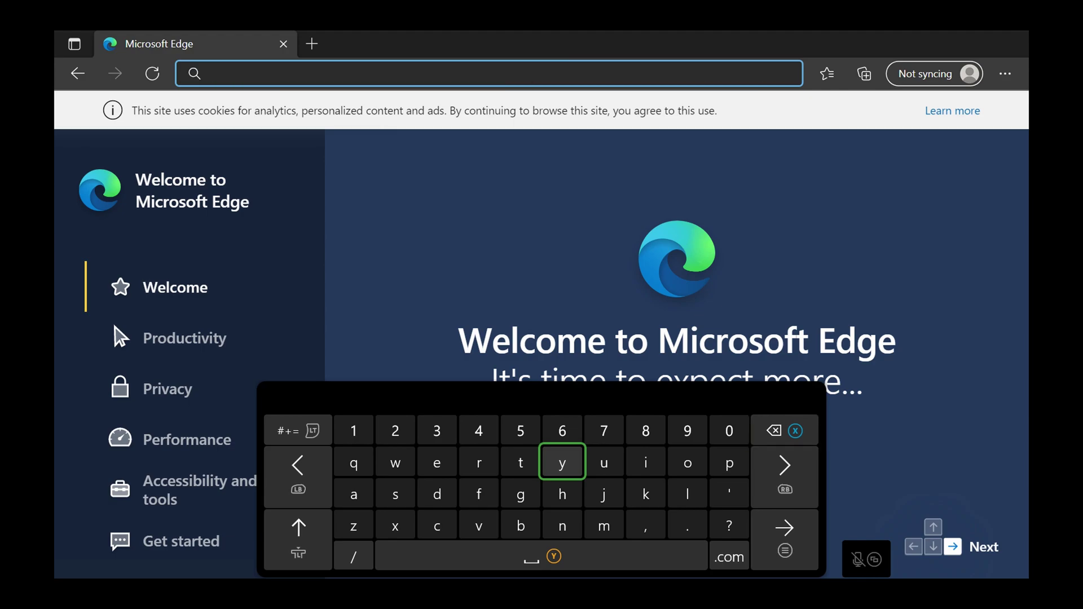
{"action": "key", "text": "Down"}
{"action": "type", "text": "https:"}
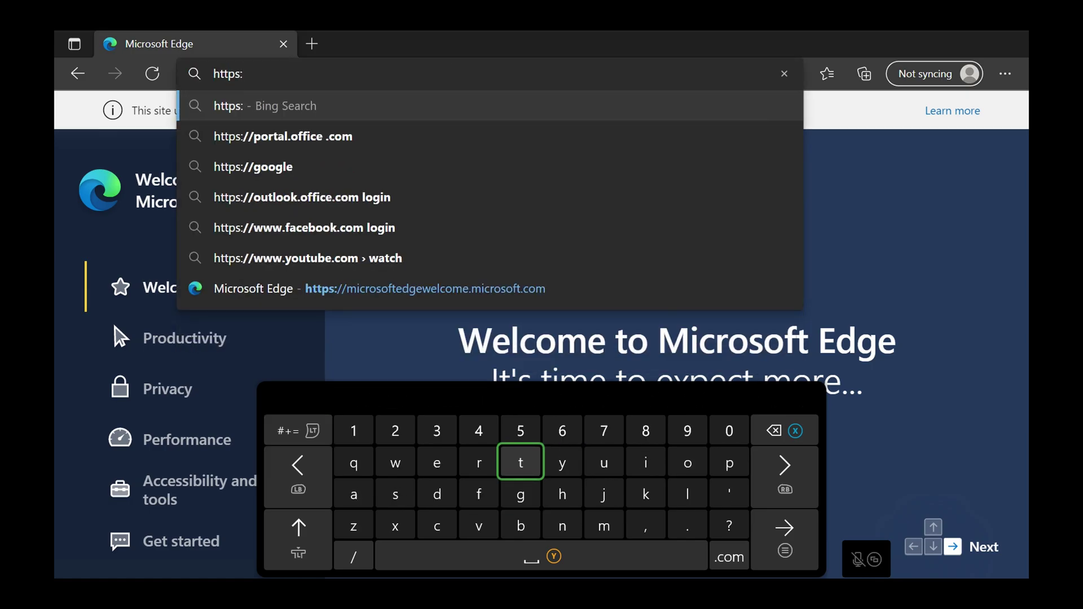
{"action": "key", "text": "Down"}
{"action": "key", "text": "Right"}
{"action": "type", "text": "//"}
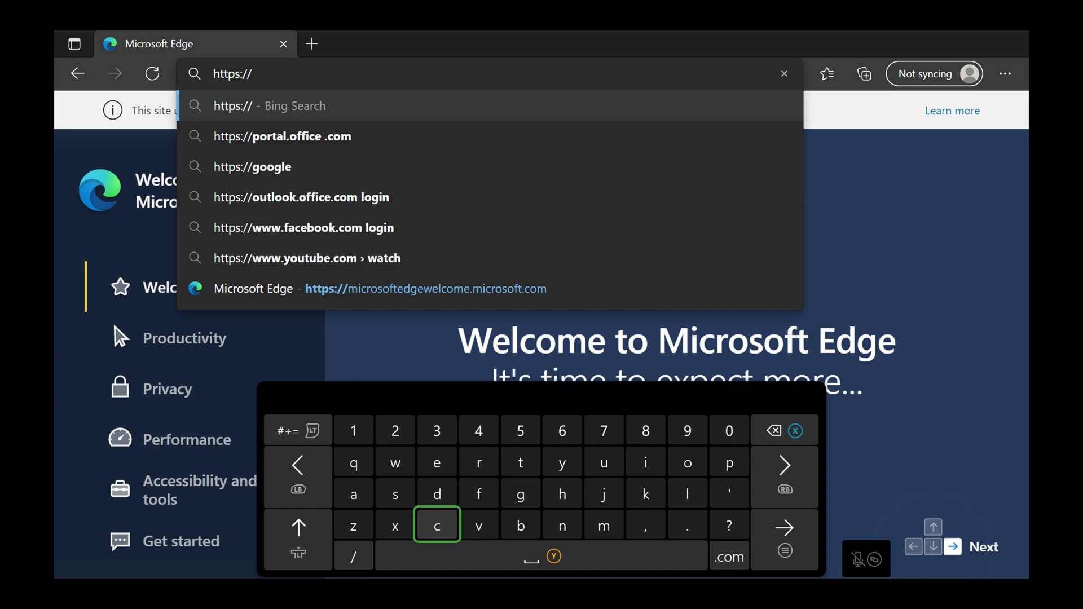
{"action": "key", "text": "Up"}
{"action": "key", "text": "Right"}
{"action": "key", "text": "Right"}
{"action": "type", "text": "gamr13"}
{"action": "key", "text": "Left"}
{"action": "key", "text": "Left"}
{"action": "key", "text": "Up"}
{"action": "key", "text": "Down"}
{"action": "key", "text": "Down"}
{"action": "key", "text": "Right"}
{"action": "type", "text": ".github.io"}
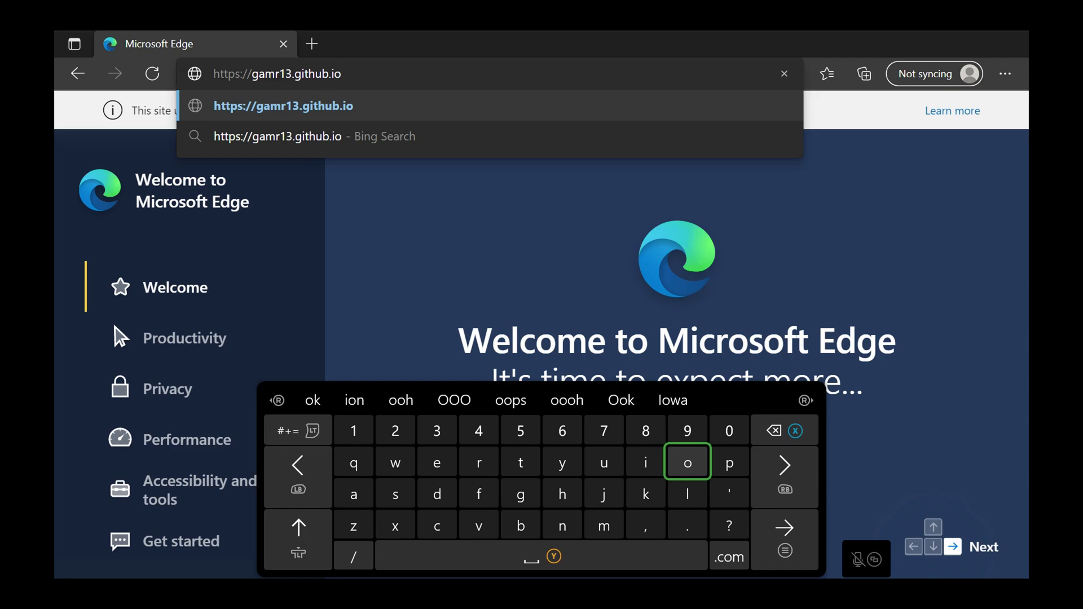
{"action": "key", "text": "Return"}
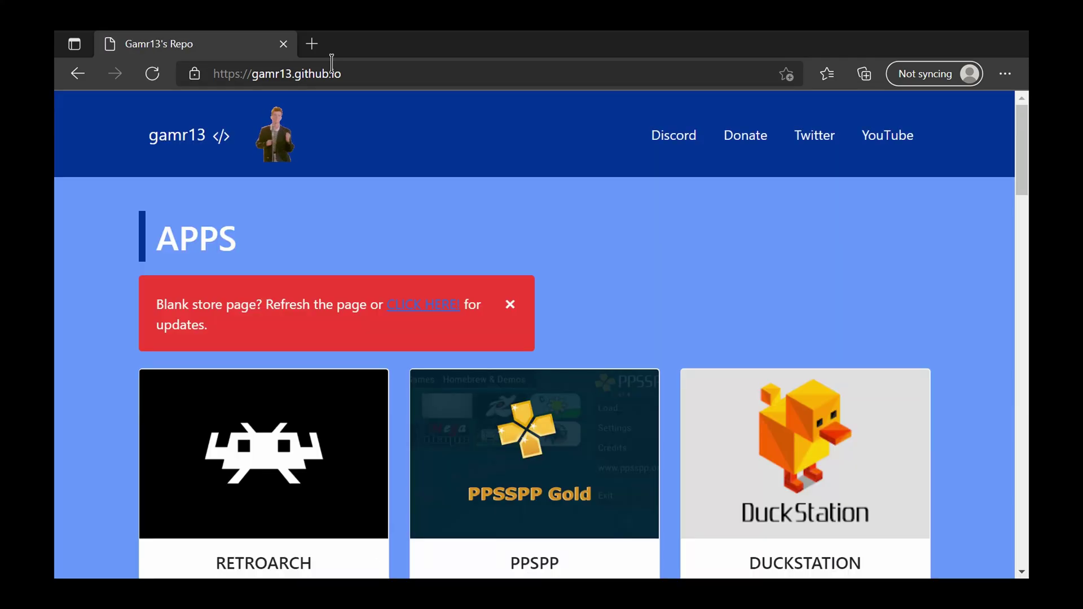
Browse the repository's app cards and follow DuckStation's Download App link to the Store.
{"action": "scroll", "coordinate": [740, 249], "scroll_direction": "down", "scroll_amount": 5}
{"action": "scroll", "coordinate": [740, 249], "scroll_direction": "up", "scroll_amount": 3}
{"action": "scroll", "coordinate": [542, 333], "scroll_direction": "down", "scroll_amount": 4}
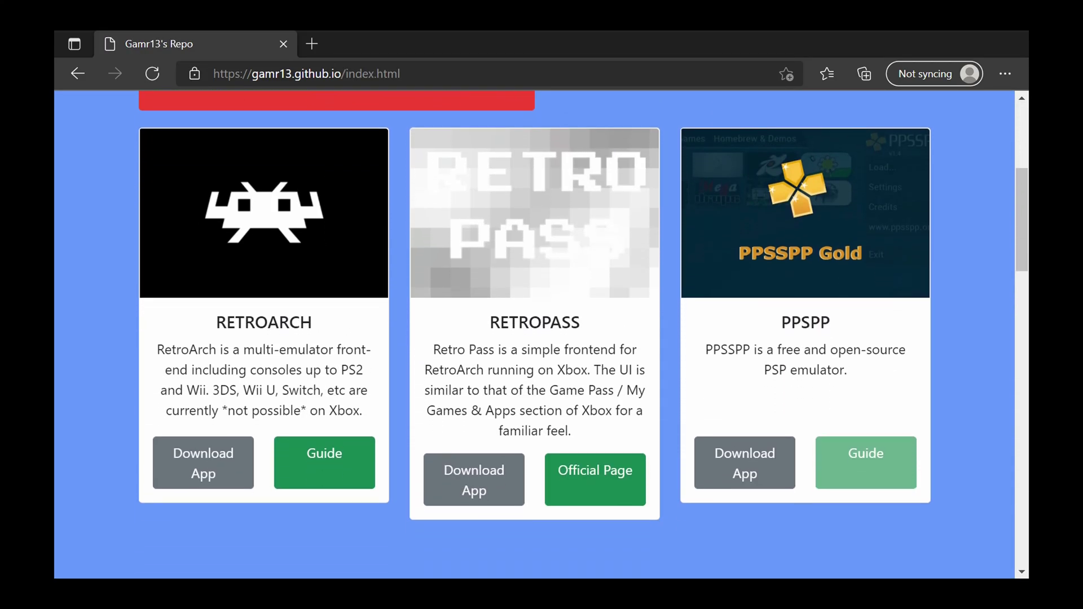
{"action": "scroll", "coordinate": [542, 333], "scroll_direction": "down", "scroll_amount": 6}
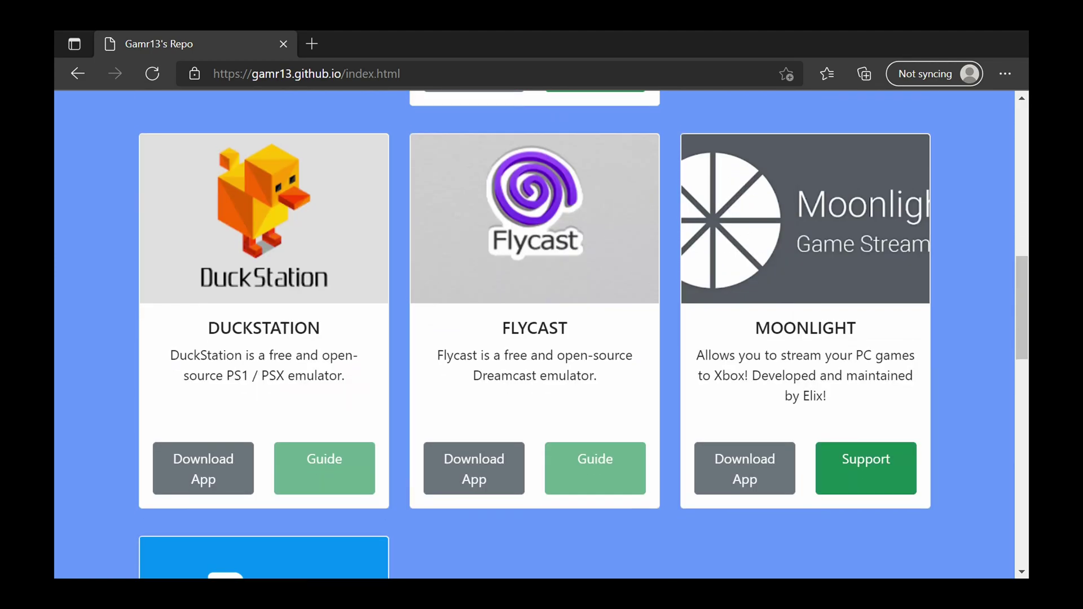
{"action": "scroll", "coordinate": [541, 332], "scroll_direction": "down", "scroll_amount": 7}
{"action": "left_click", "coordinate": [211, 448]}
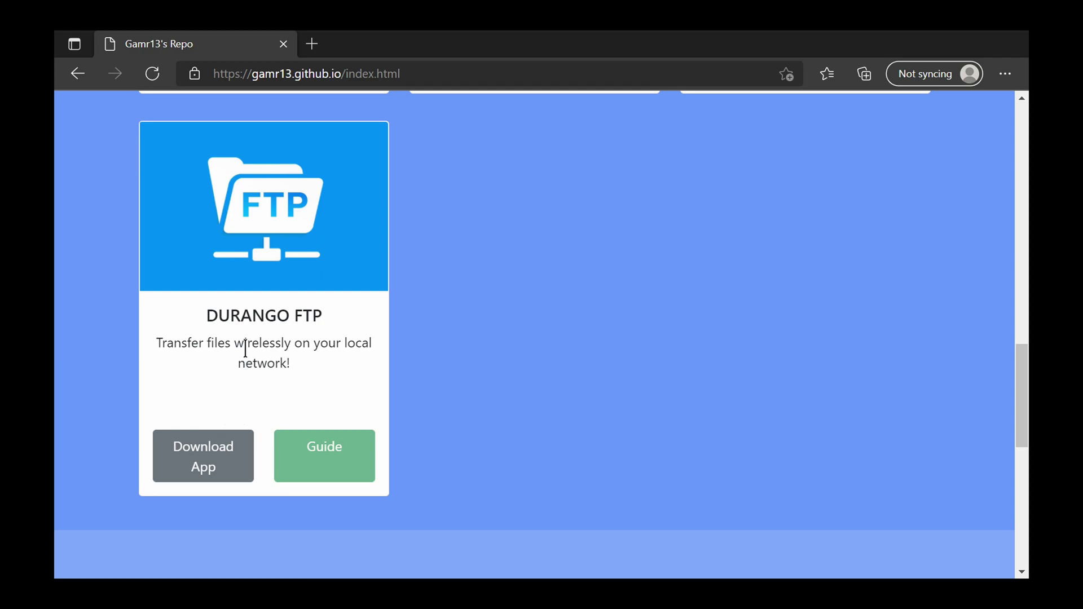
{"action": "left_click", "coordinate": [209, 329]}
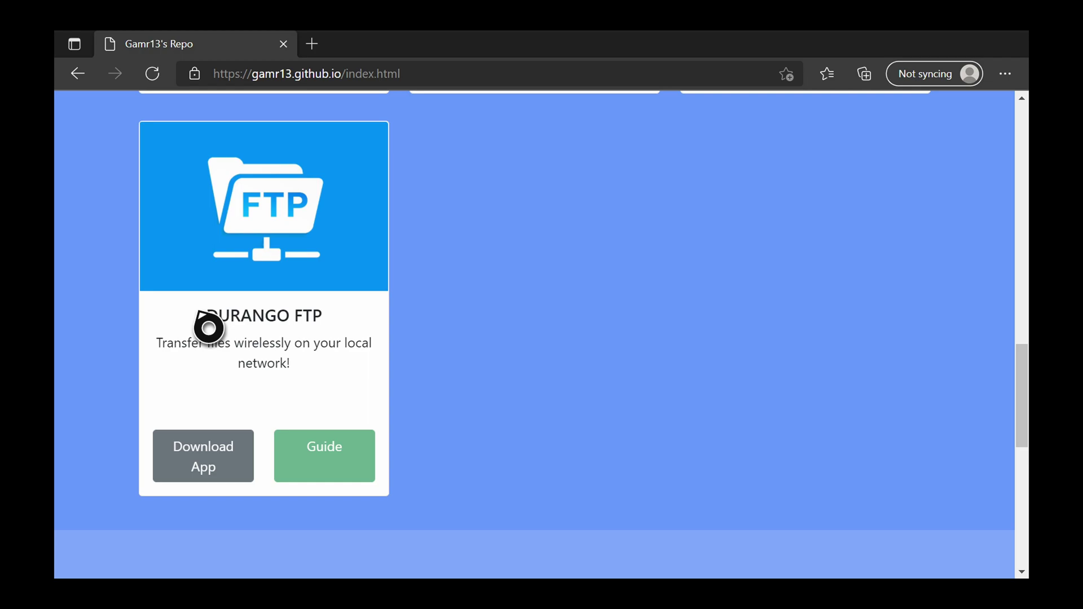
{"action": "scroll", "coordinate": [209, 328], "scroll_direction": "up", "scroll_amount": 8}
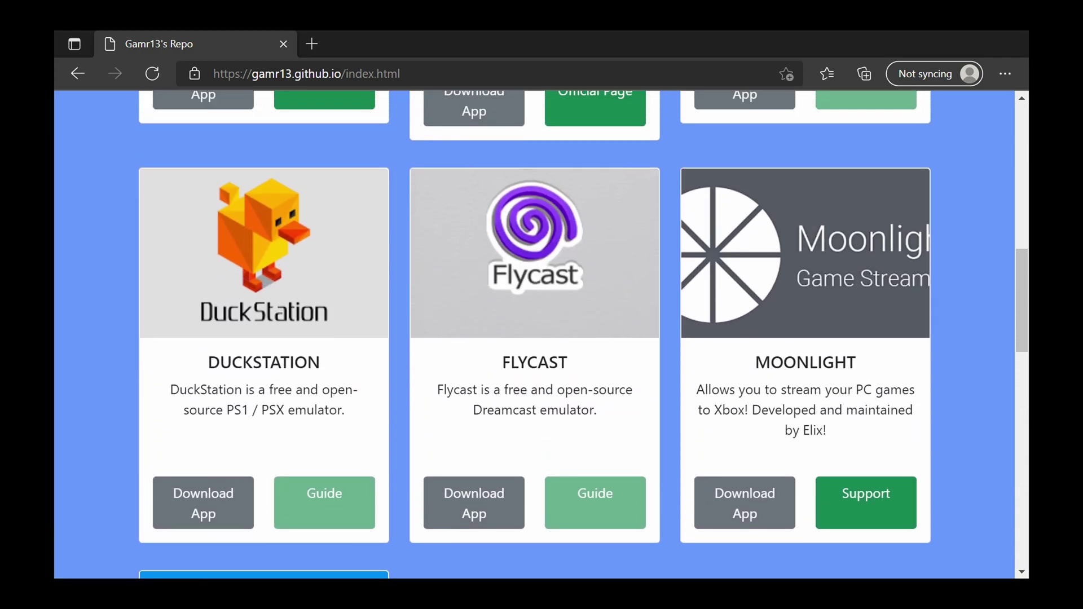
{"action": "scroll", "coordinate": [542, 334], "scroll_direction": "down", "scroll_amount": 1}
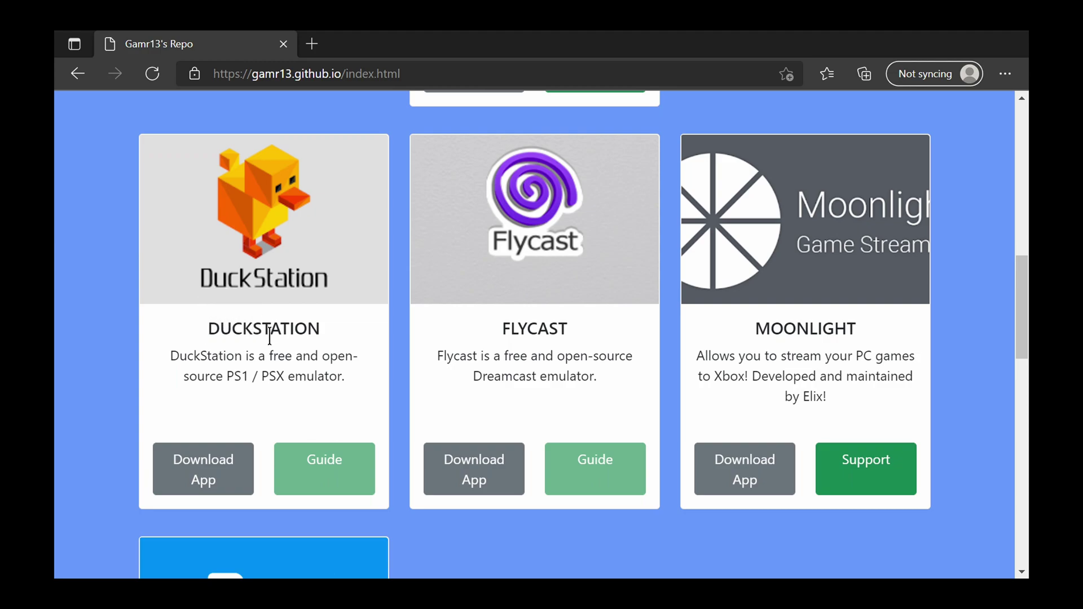
{"action": "left_click", "coordinate": [214, 468]}
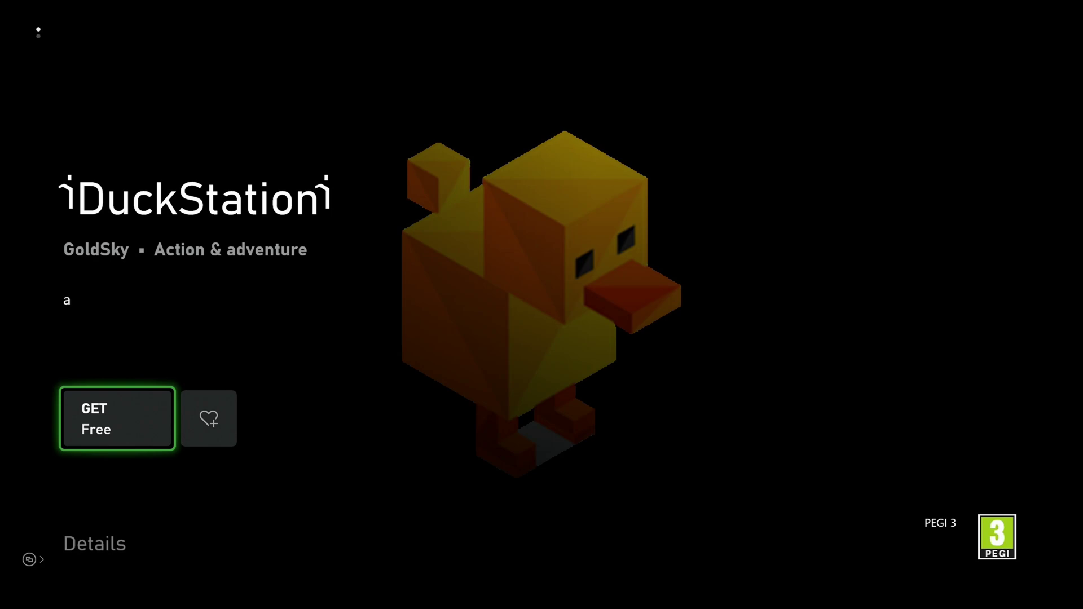
Get the free DuckStation app and check its status in the install queue.
{"action": "key", "text": "Right"}
{"action": "key", "text": "Left"}
{"action": "key", "text": "Return"}
{"action": "key", "text": "Right"}
{"action": "key", "text": "Return"}
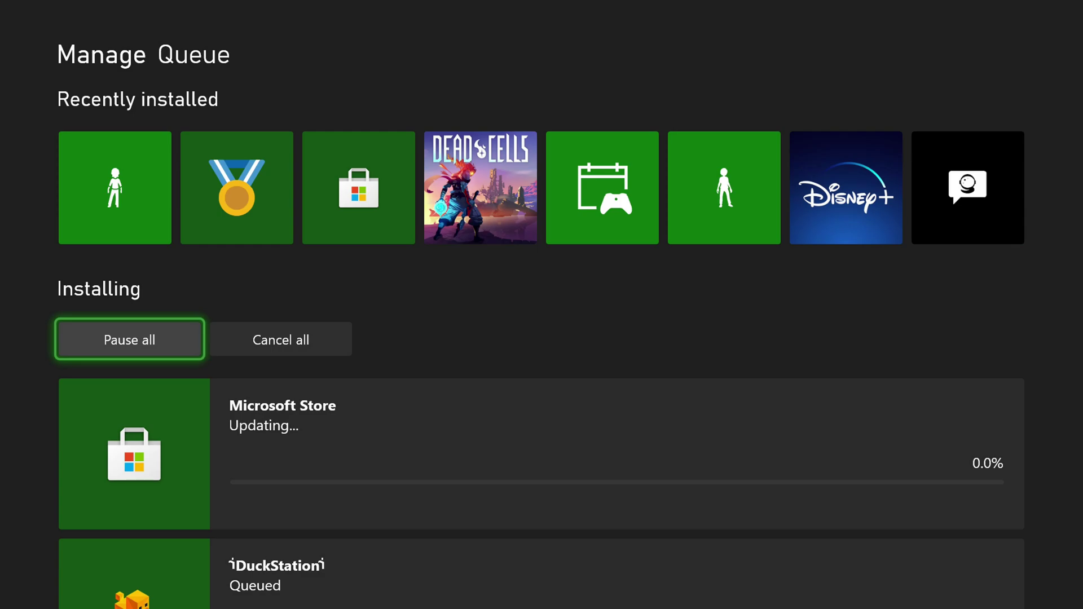
{"action": "key", "text": "Down"}
{"action": "key", "text": "Down"}
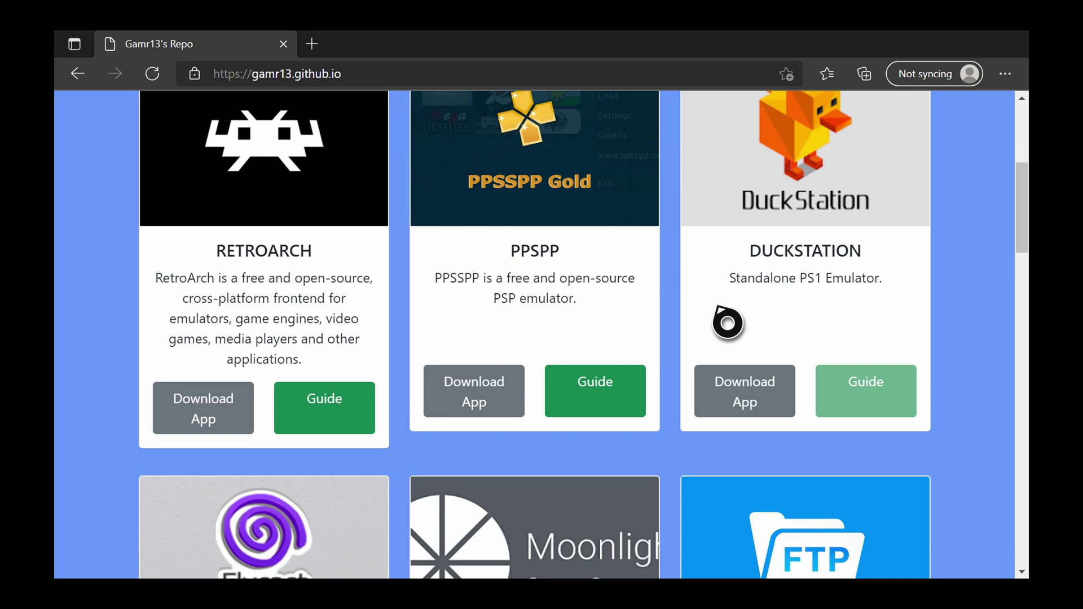
Queue the free Durango FTP app from its repository card, check the queue, then go Home.
{"action": "scroll", "coordinate": [696, 322], "scroll_direction": "down", "scroll_amount": 7}
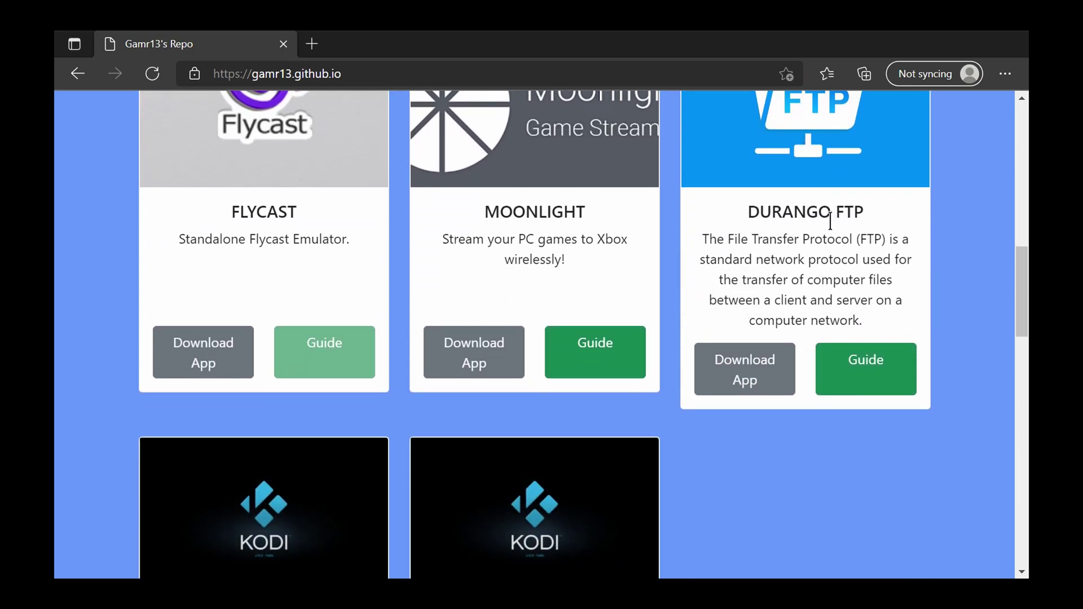
{"action": "left_click", "coordinate": [784, 383]}
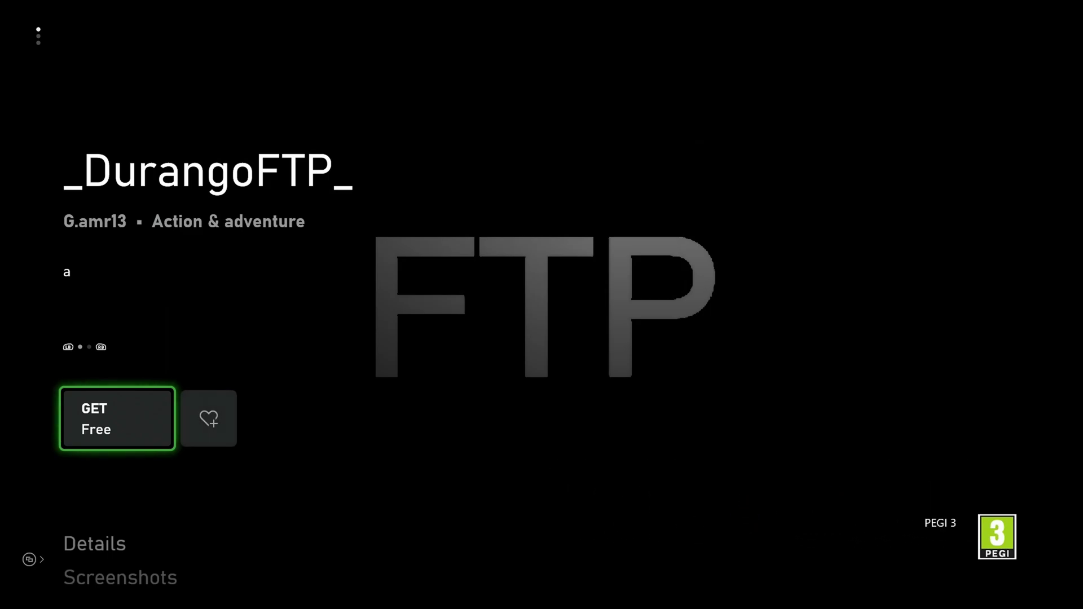
{"action": "key", "text": "Return"}
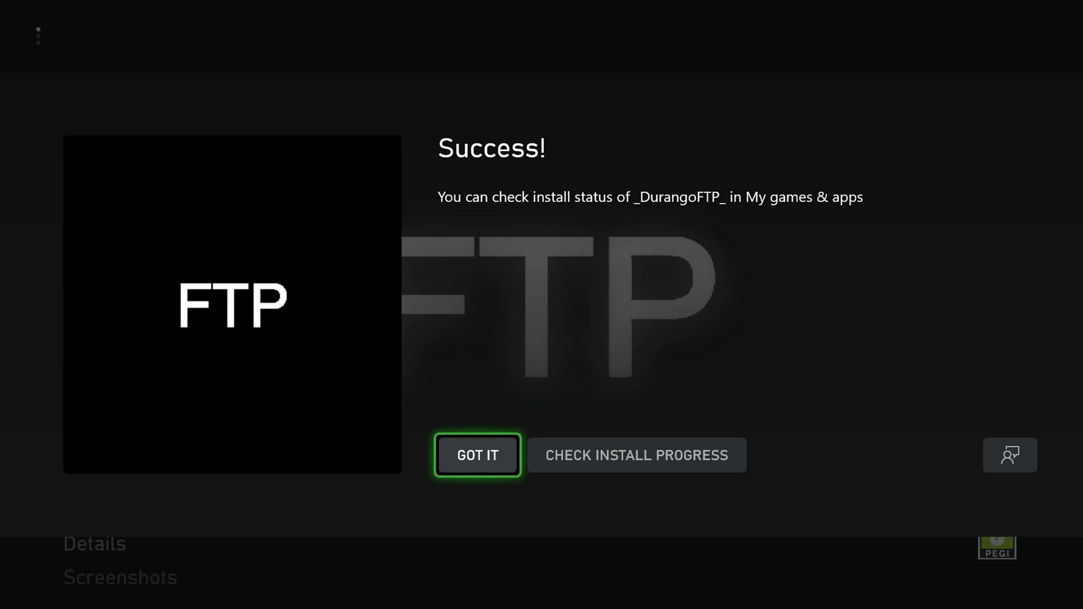
{"action": "key", "text": "Right"}
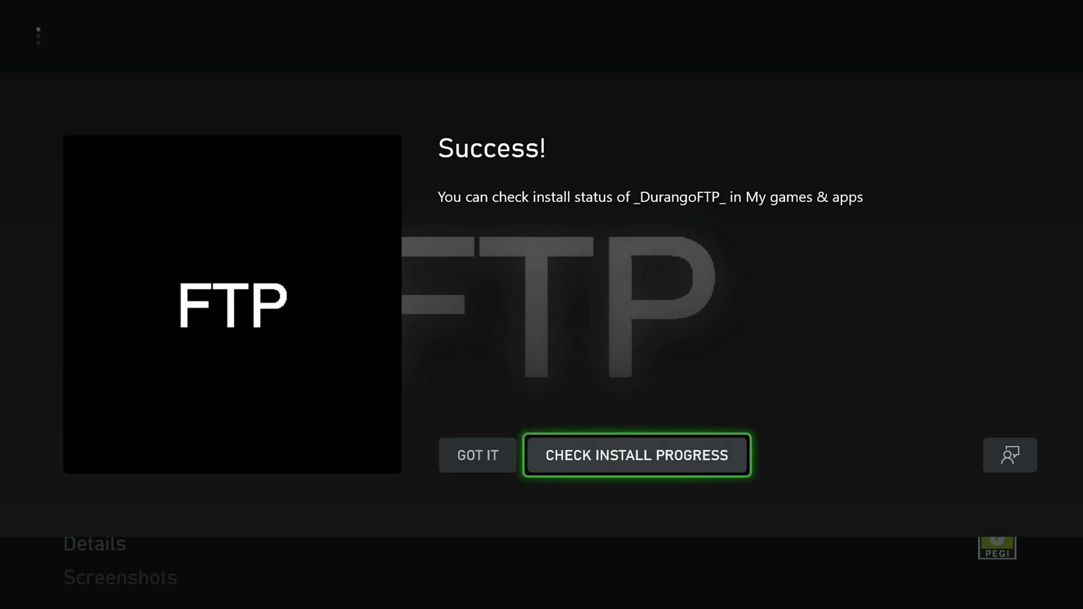
{"action": "key", "text": "Return"}
{"action": "key", "text": "Down"}
{"action": "key", "text": "Down"}
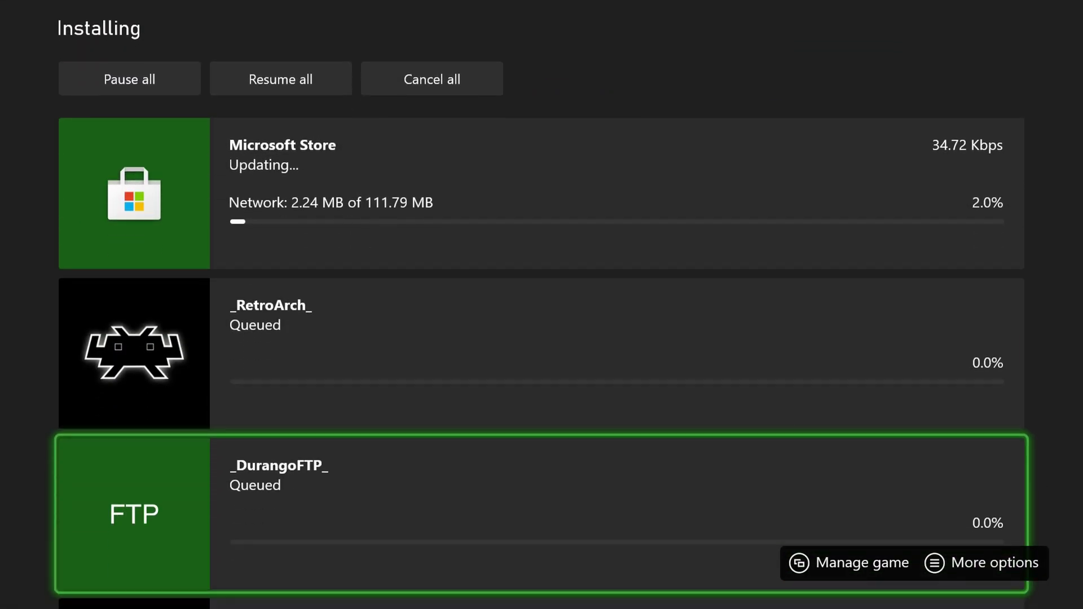
{"action": "key", "text": "Up"}
{"action": "key", "text": "Escape"}
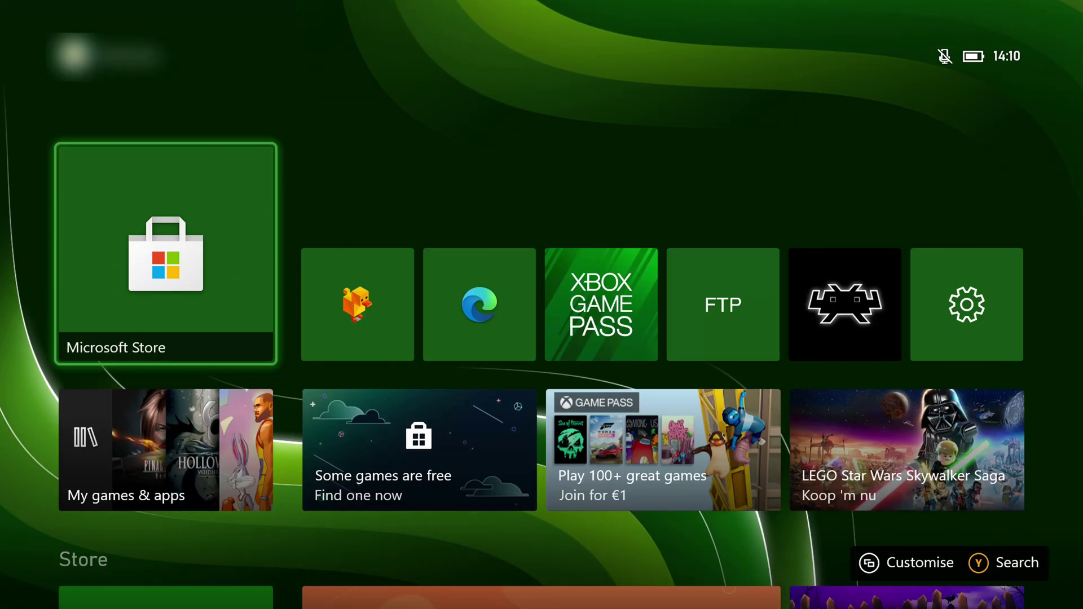
Search for DuckStation, launch it, and move through its start menu toward Start BIOS.
{"action": "key", "text": "Right"}
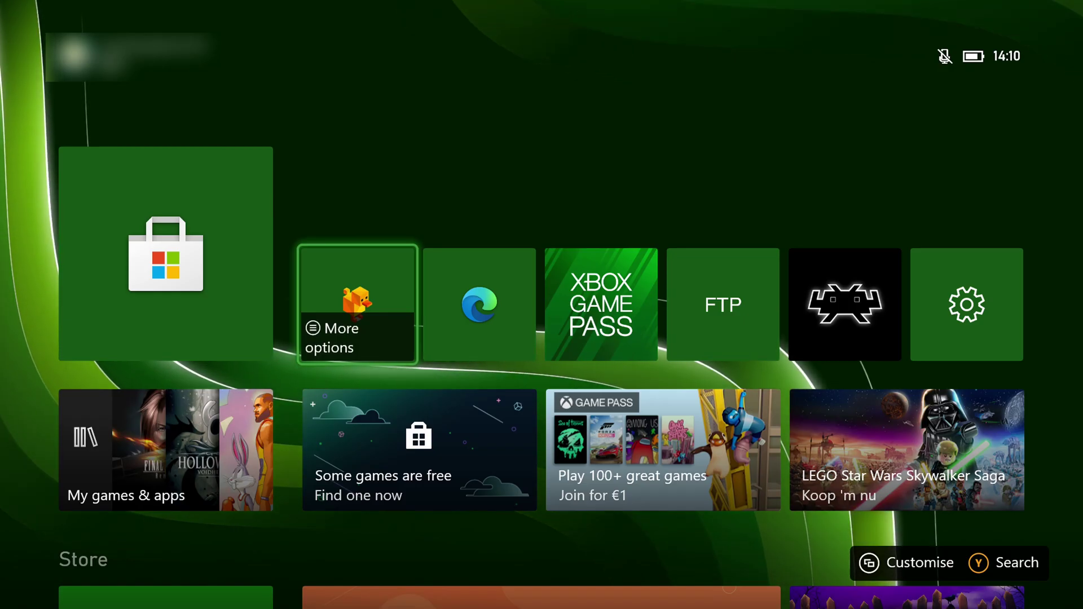
{"action": "type", "text": "Duc"}
{"action": "key", "text": "Up"}
{"action": "key", "text": "Up"}
{"action": "key", "text": "Return"}
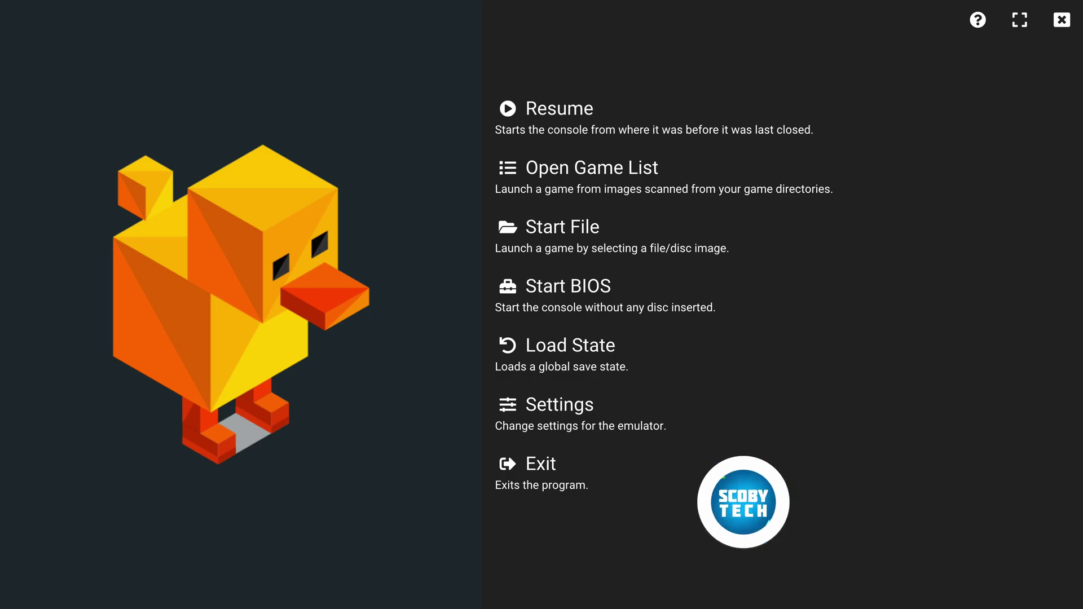
{"action": "key", "text": "Up"}
{"action": "key", "text": "Down"}
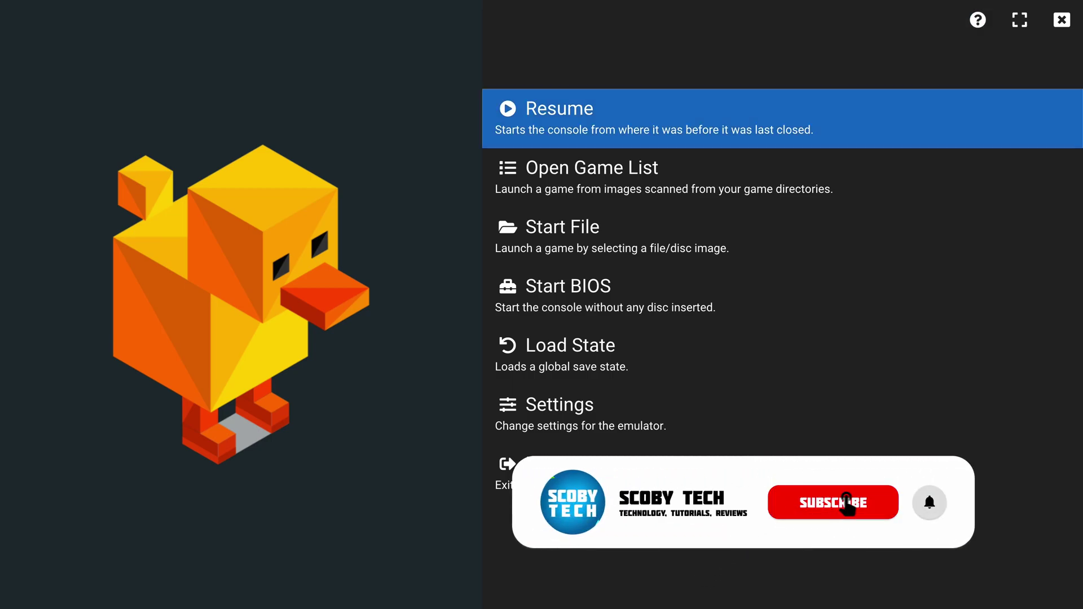
{"action": "key", "text": "Down"}
{"action": "key", "text": "Down"}
{"action": "key", "text": "Down"}
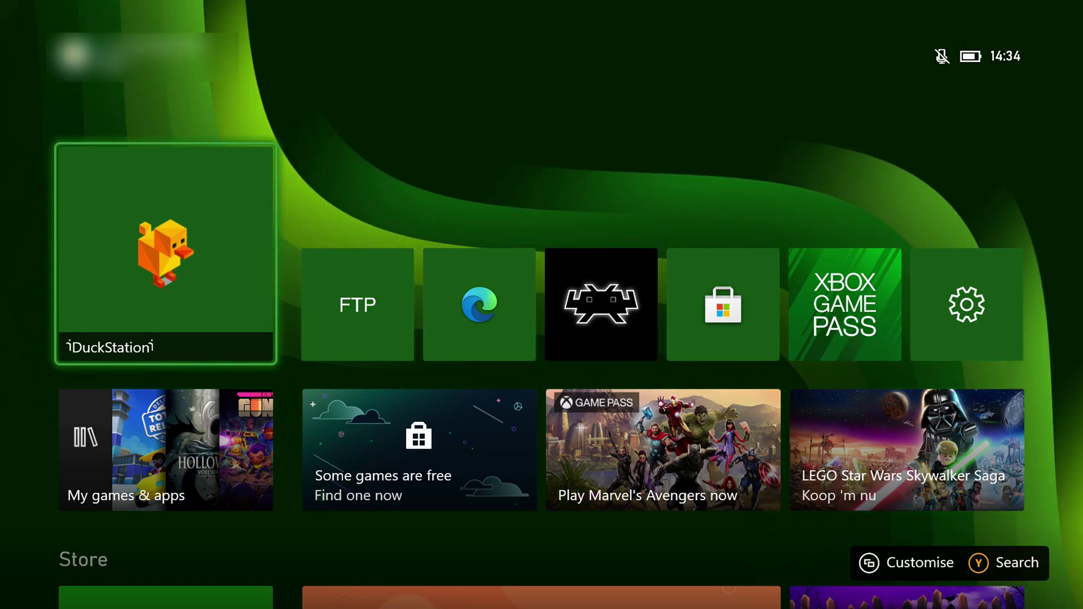
Relaunch DuckStation from the home tiles, then return home and launch the FTP app.
{"action": "key", "text": "Right"}
{"action": "key", "text": "Left"}
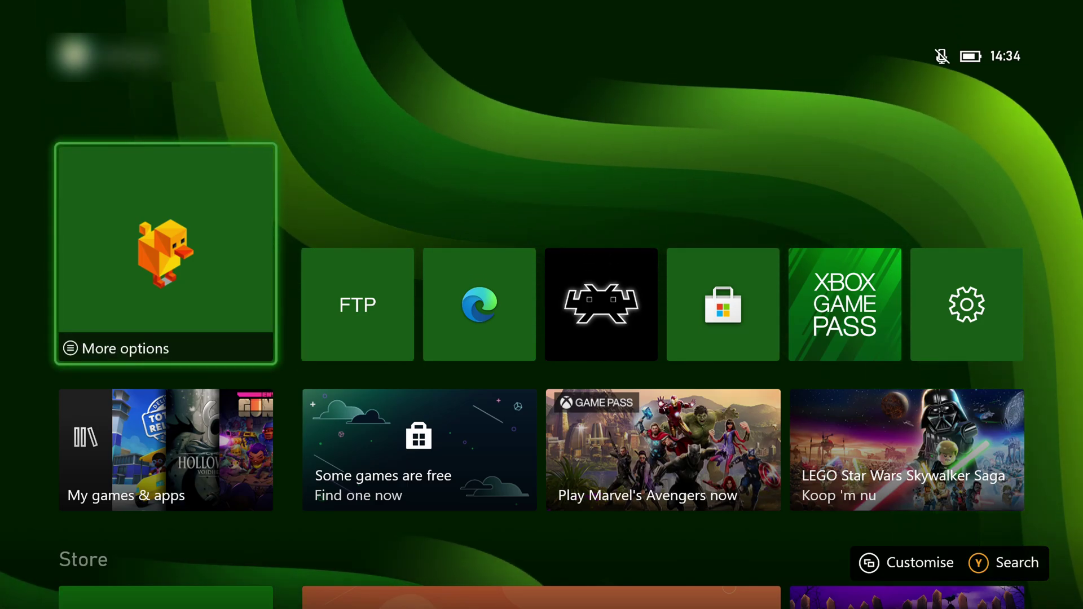
{"action": "key", "text": "Return"}
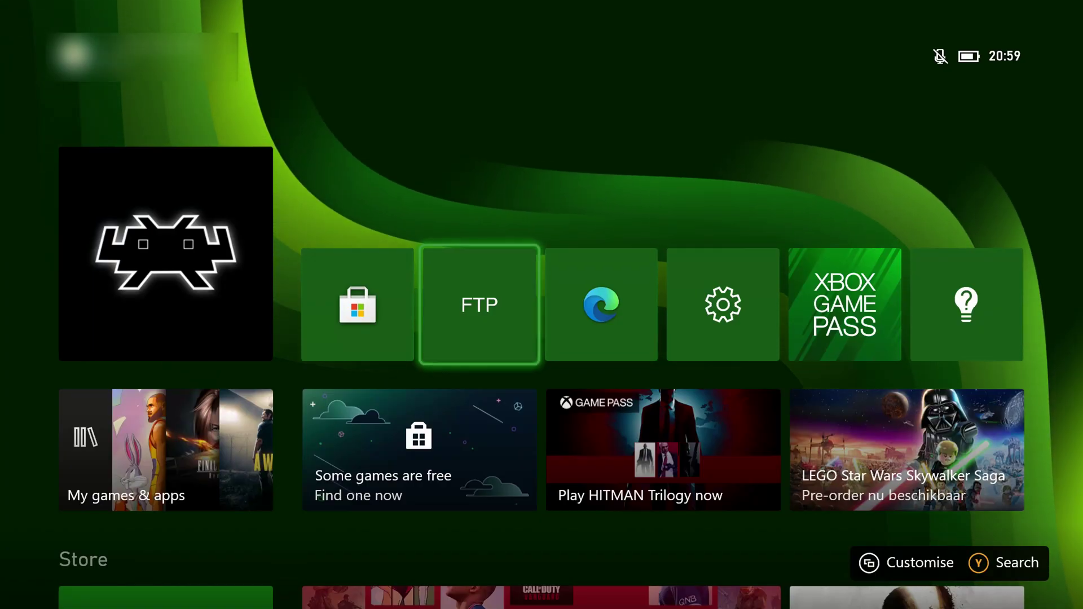
{"action": "key", "text": "Return"}
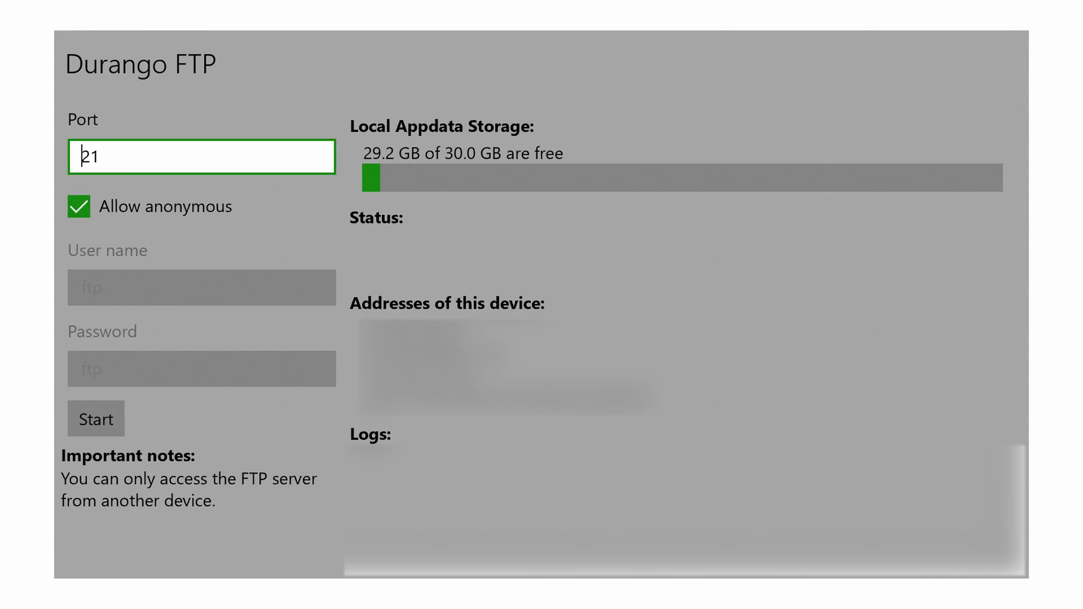
Start the Durango FTP server, keeping port 21 with anonymous access allowed.
{"action": "key", "text": "Tab"}
{"action": "key", "text": "Tab"}
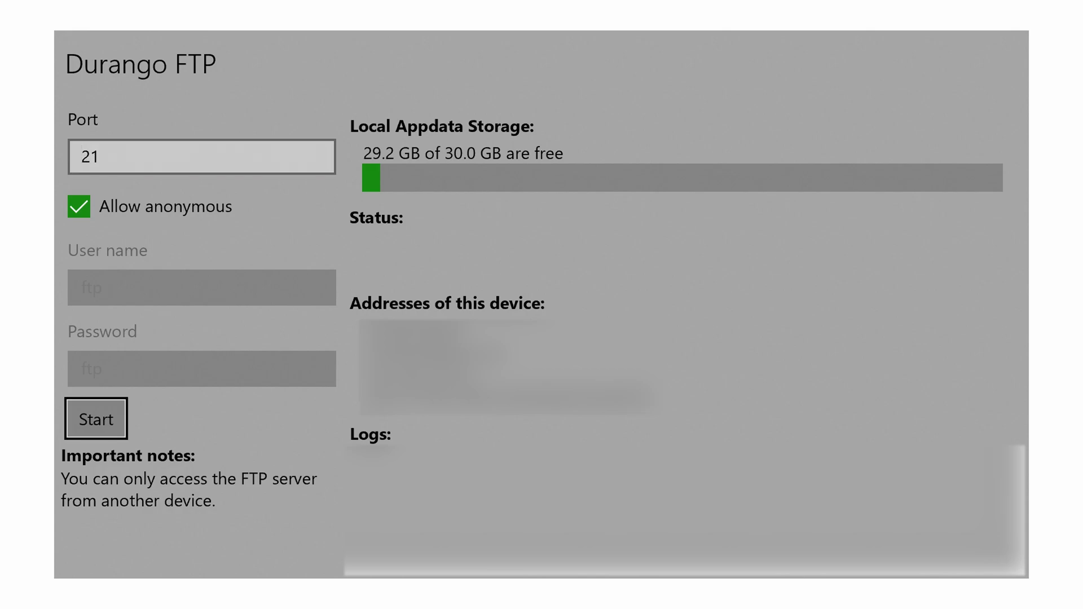
{"action": "key", "text": "Return"}
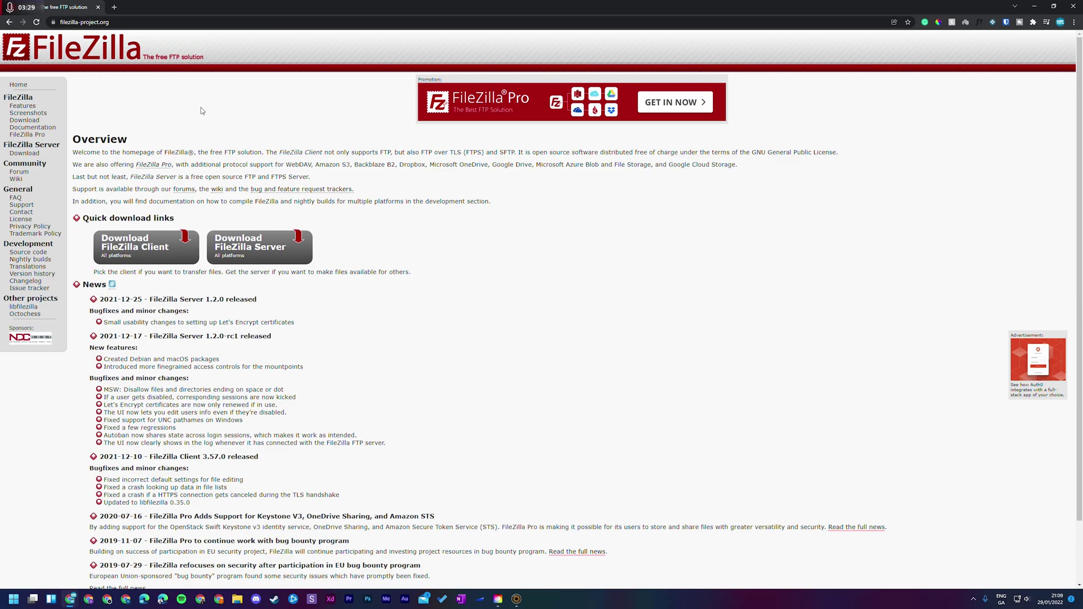
Download the Windows 64bit FileZilla Client installer, choosing the free FileZilla edition.
{"action": "left_click", "coordinate": [120, 22]}
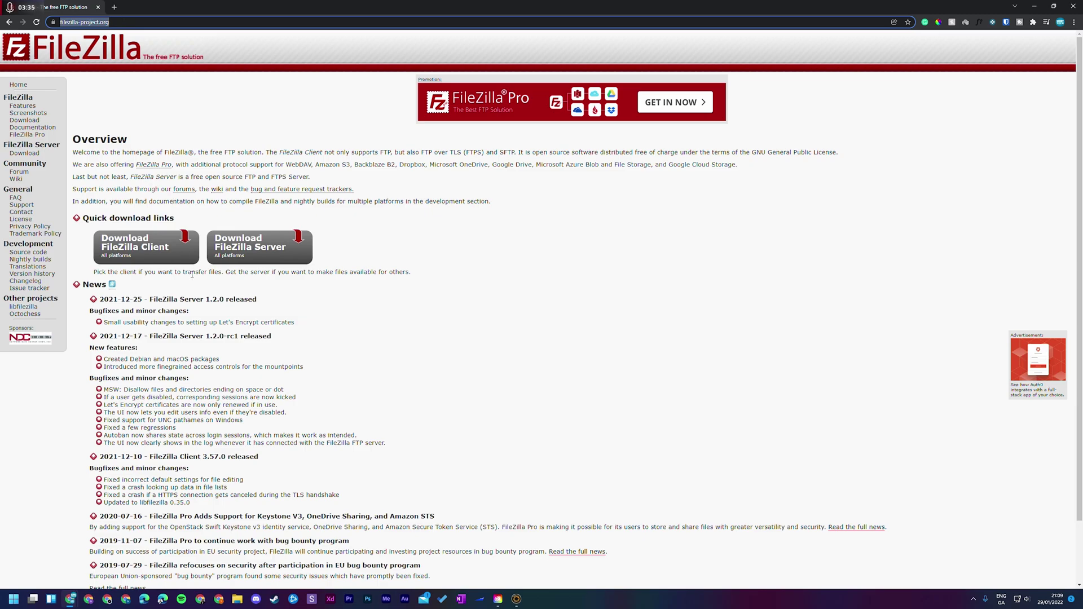
{"action": "left_click_drag", "start_coordinate": [111, 218], "coordinate": [174, 219]}
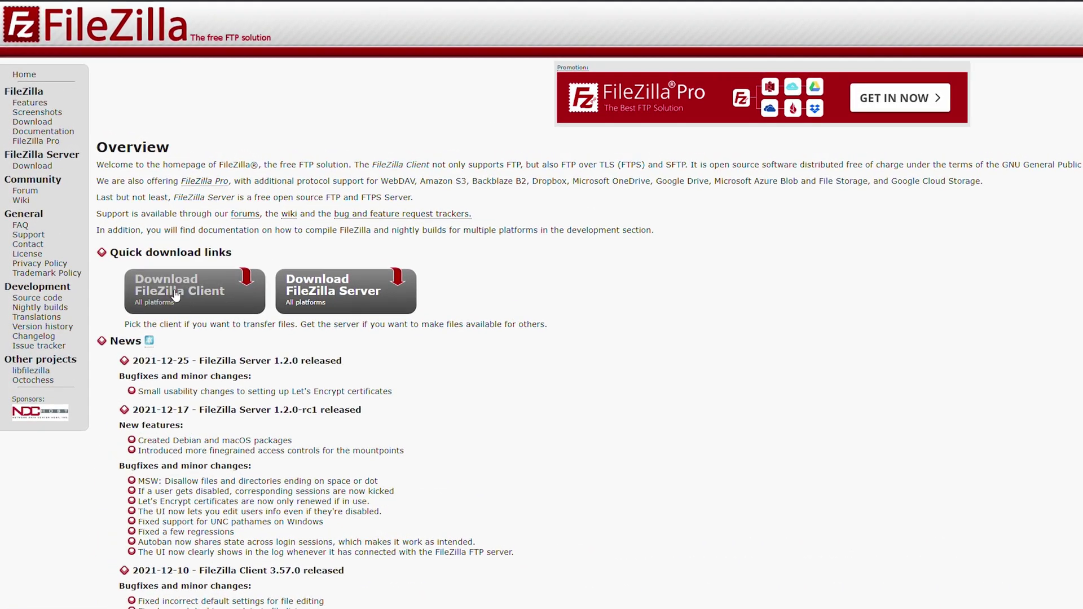
{"action": "left_click", "coordinate": [172, 296]}
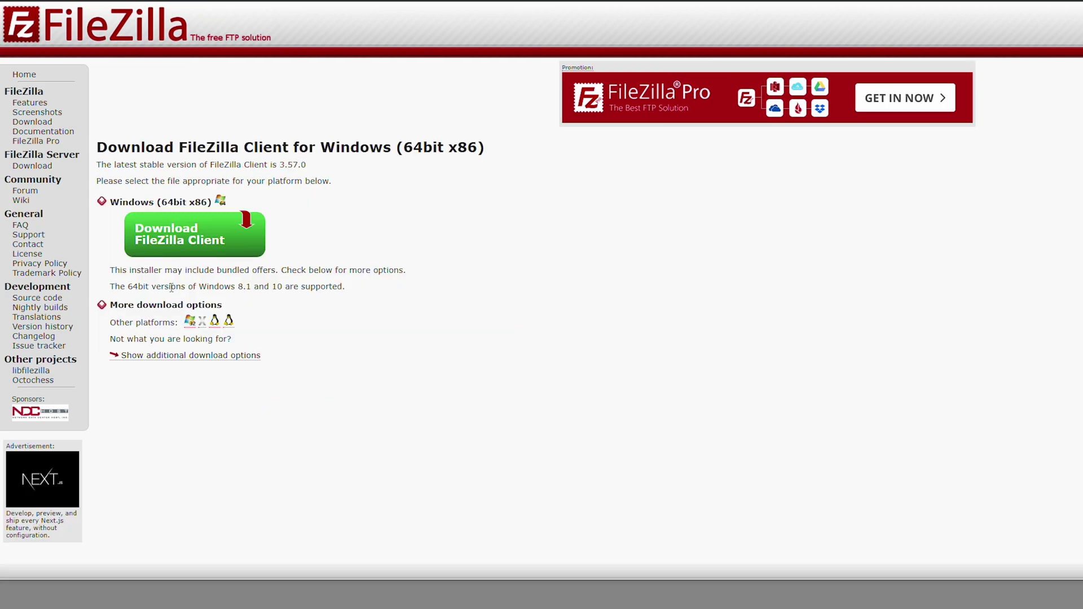
{"action": "left_click_drag", "start_coordinate": [175, 215], "coordinate": [138, 202]}
{"action": "left_click", "coordinate": [181, 241]}
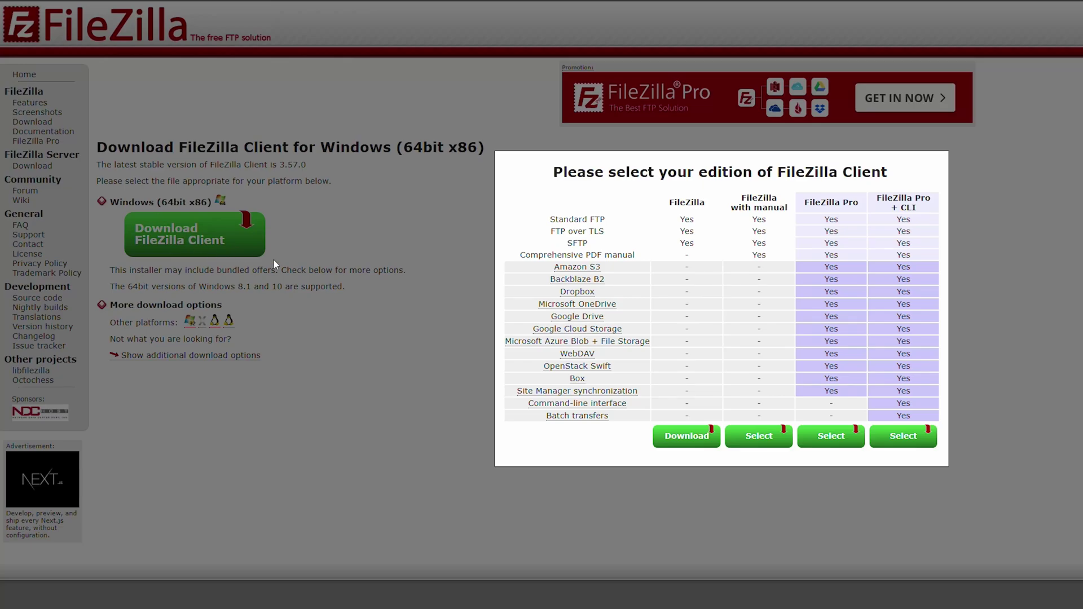
{"action": "left_click_drag", "start_coordinate": [694, 202], "coordinate": [698, 244]}
{"action": "left_click", "coordinate": [696, 264]}
{"action": "left_click", "coordinate": [687, 439]}
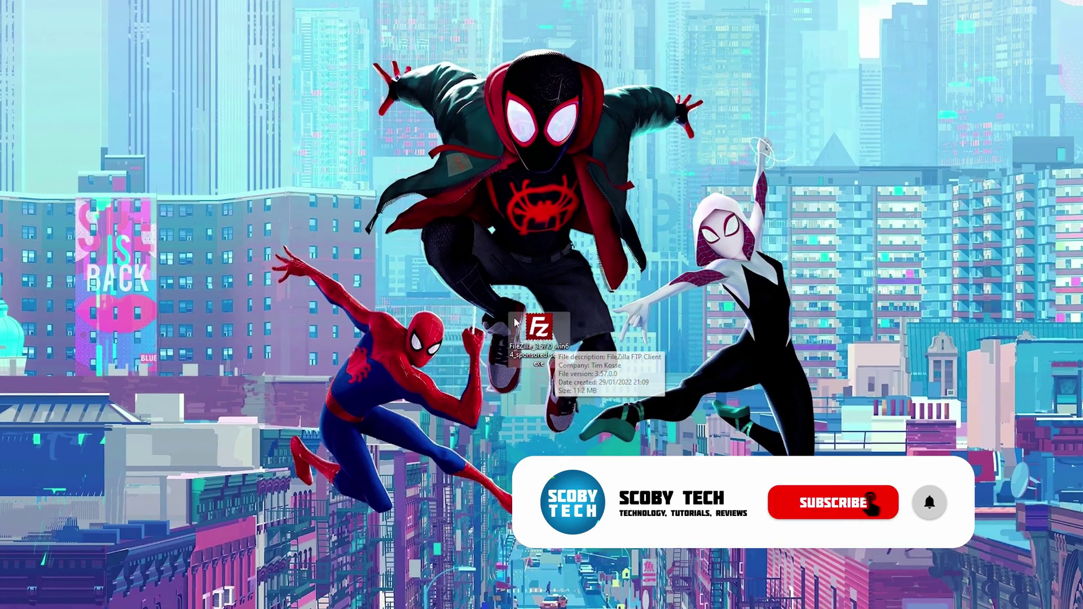
Run the FileZilla installer, accept the license, and decline the Adaware Web Companion offer.
{"action": "double_click", "coordinate": [545, 327]}
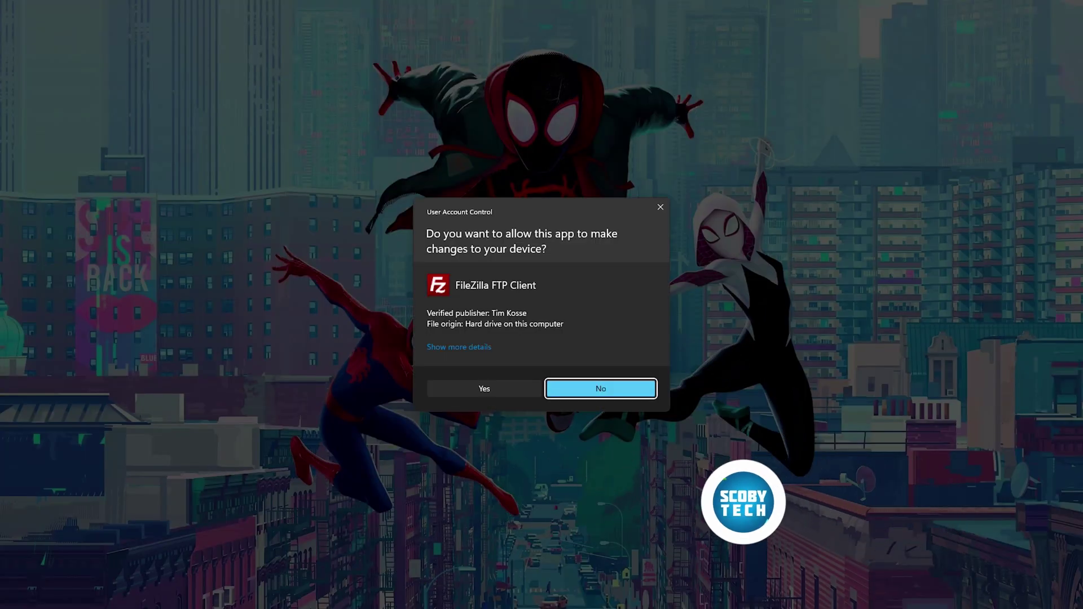
{"action": "left_click", "coordinate": [490, 388]}
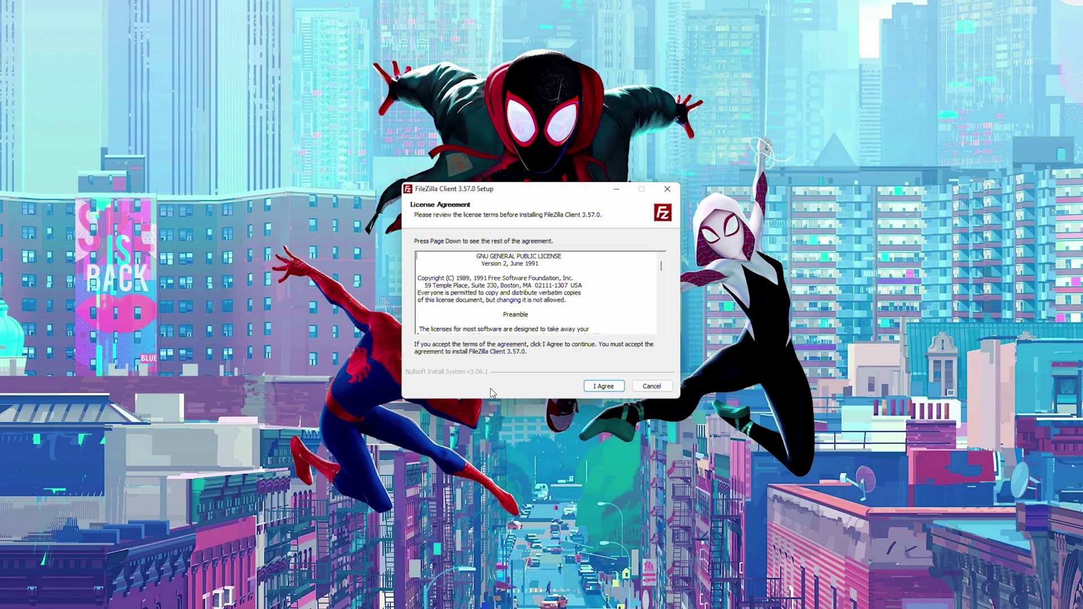
{"action": "left_click", "coordinate": [605, 387]}
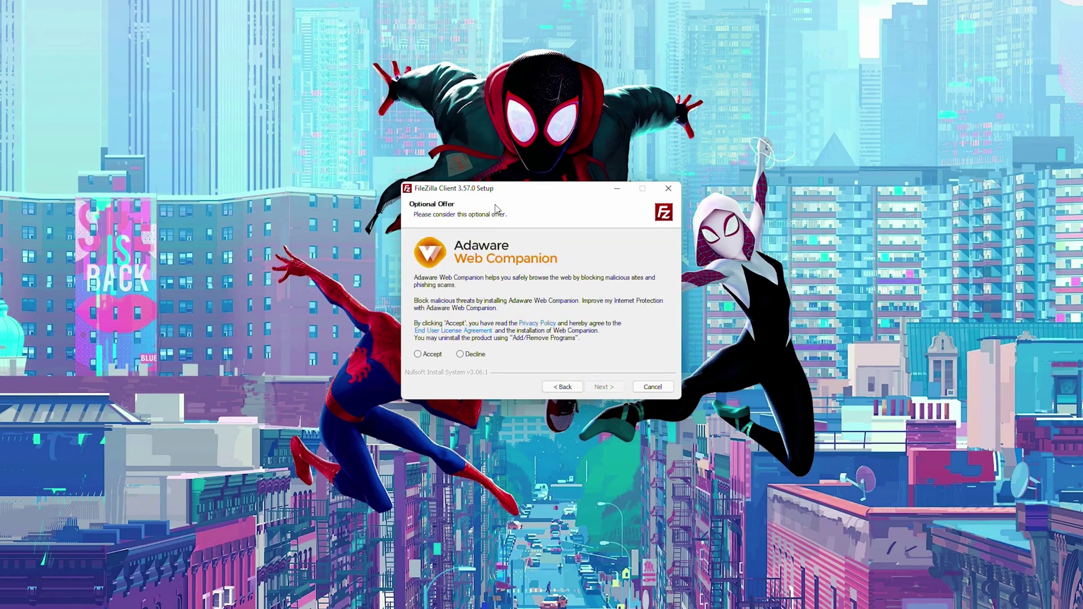
{"action": "left_click", "coordinate": [471, 354]}
{"action": "left_click", "coordinate": [602, 386]}
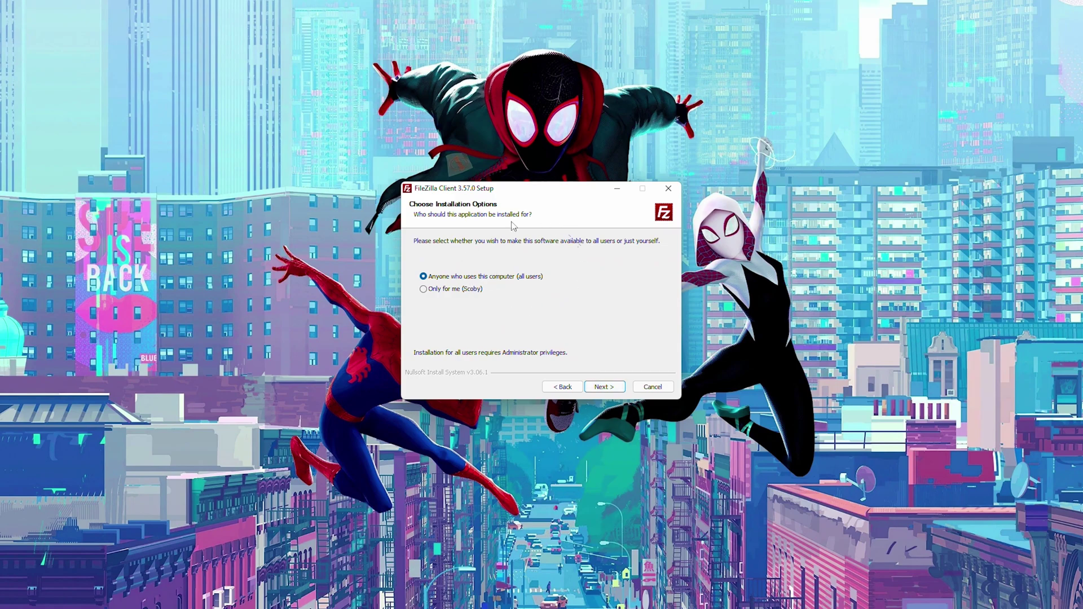
Install for the current user only with default components and folder, then launch FileZilla.
{"action": "left_click", "coordinate": [453, 290]}
{"action": "left_click", "coordinate": [602, 387]}
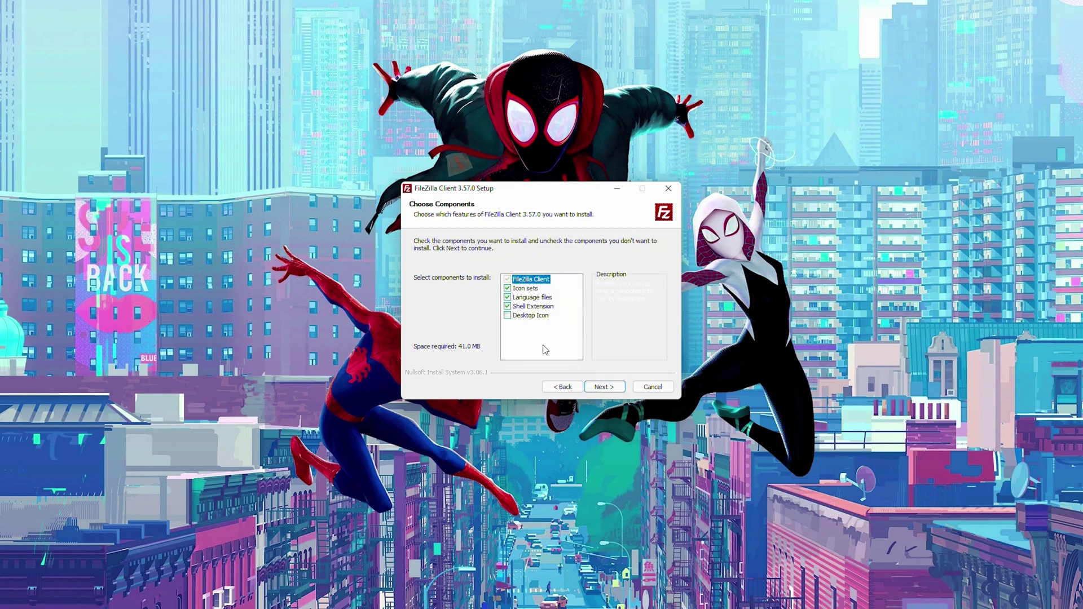
{"action": "left_click", "coordinate": [602, 386]}
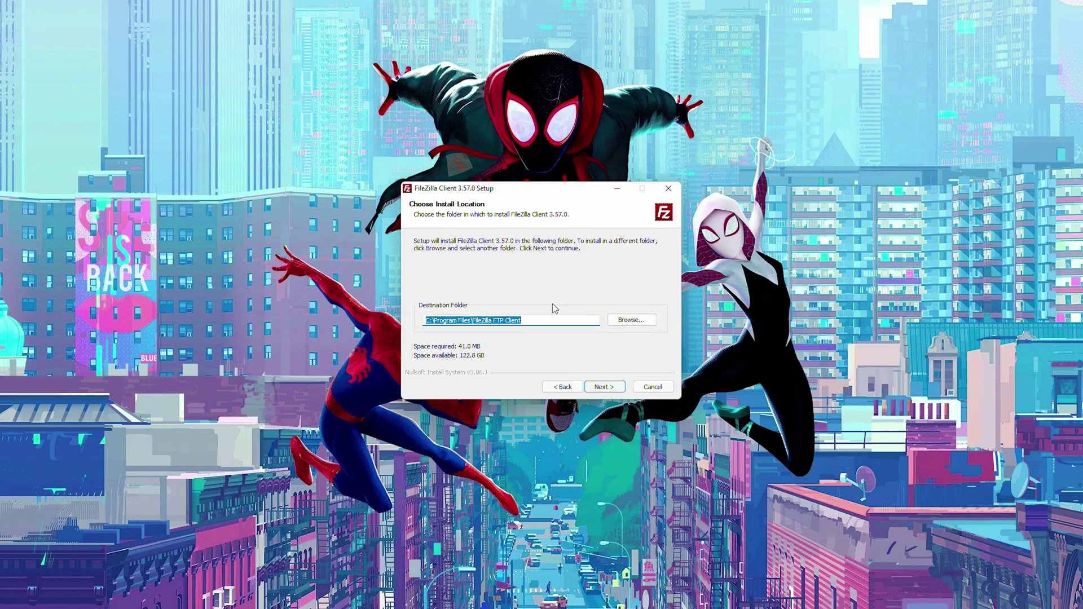
{"action": "left_click", "coordinate": [605, 387]}
{"action": "left_click", "coordinate": [608, 388]}
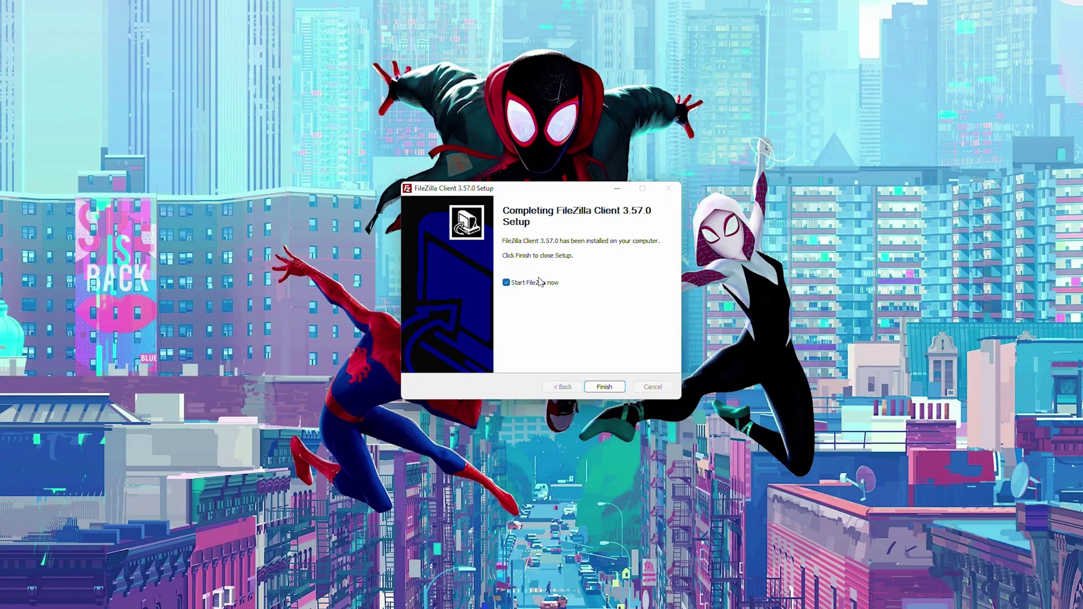
{"action": "left_click", "coordinate": [611, 386]}
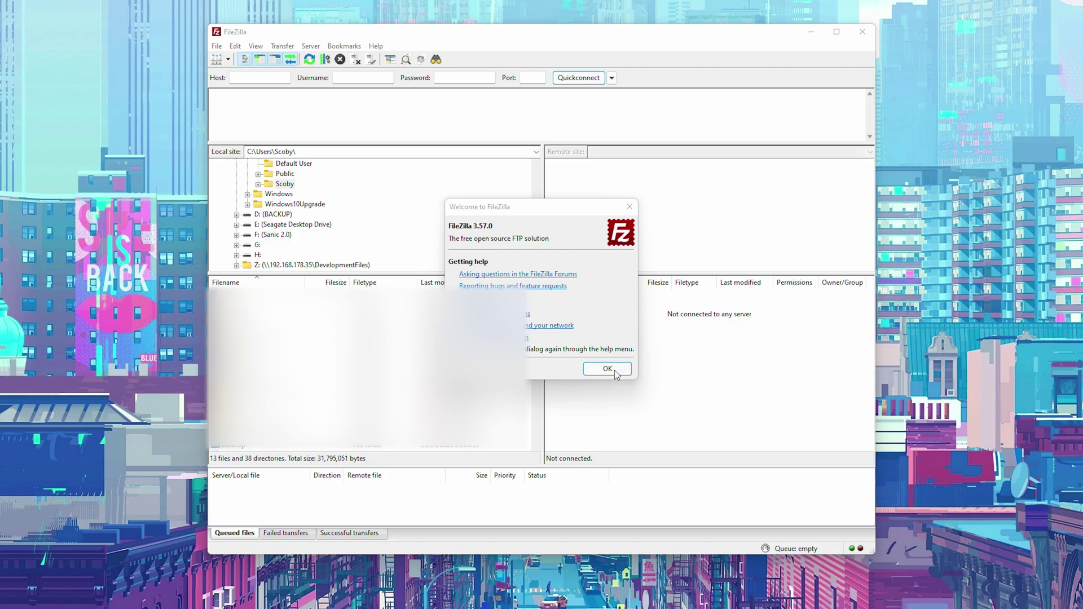
Quickconnect FileZilla to the Xbox FTP server on port 21 and accept the insecure-FTP warning.
{"action": "left_click", "coordinate": [616, 368]}
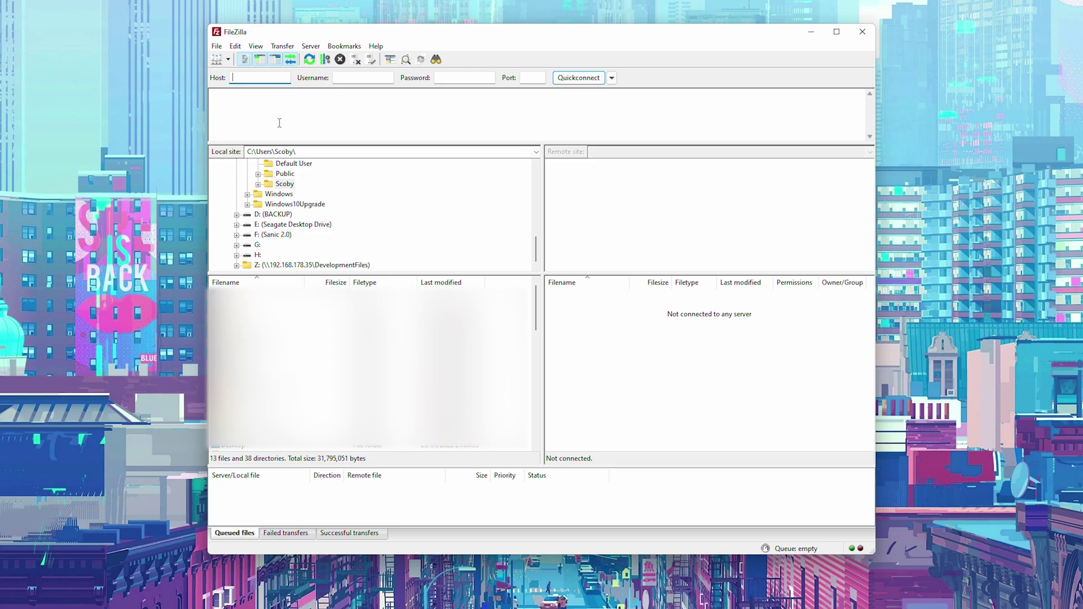
{"action": "left_click", "coordinate": [534, 78]}
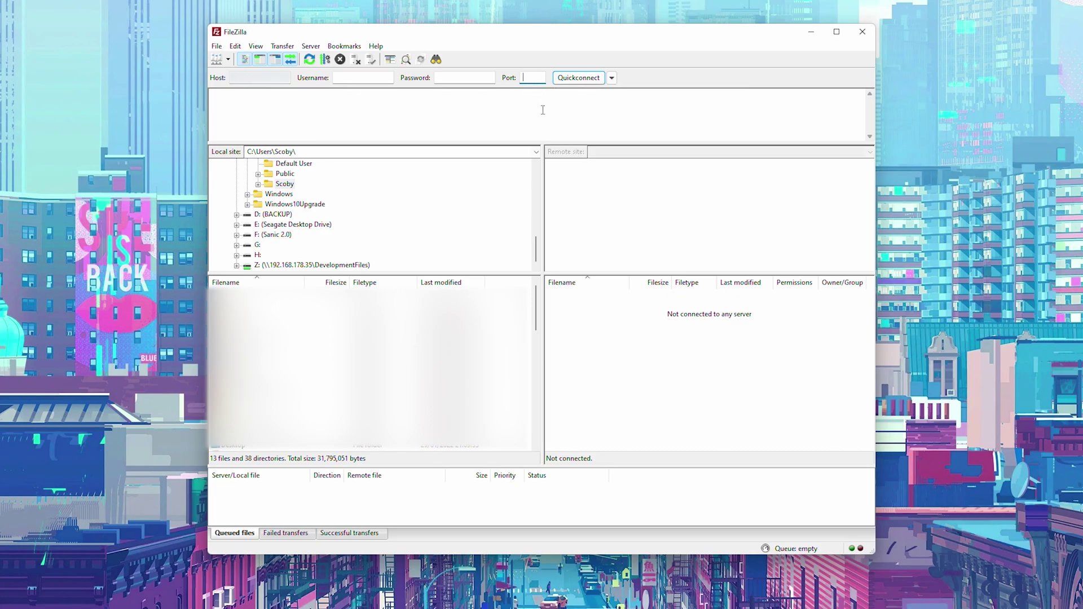
{"action": "type", "text": "21"}
{"action": "left_click", "coordinate": [574, 81]}
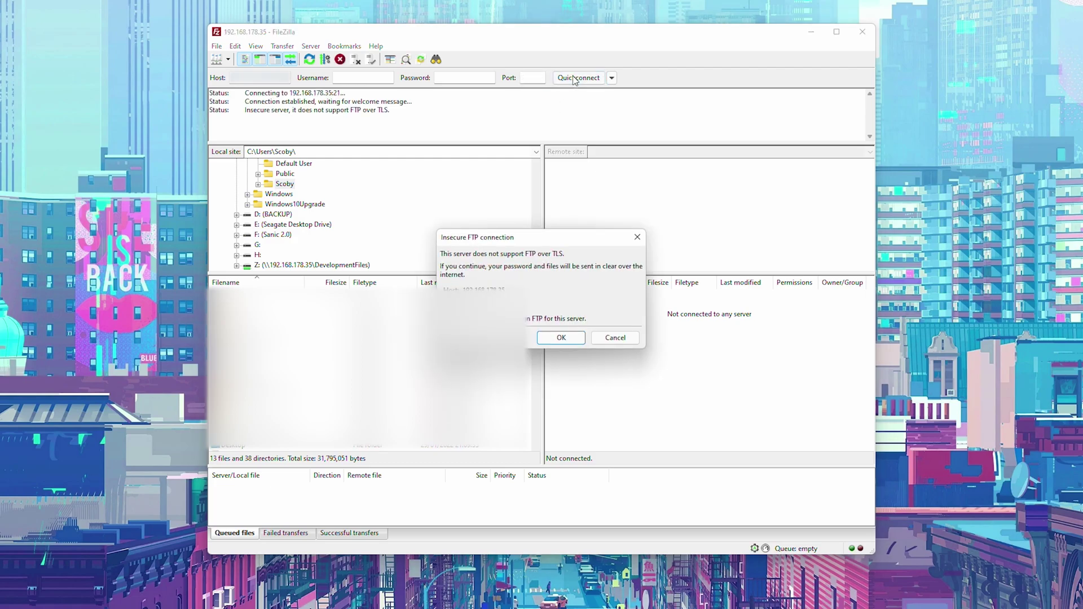
{"action": "key", "text": "Return"}
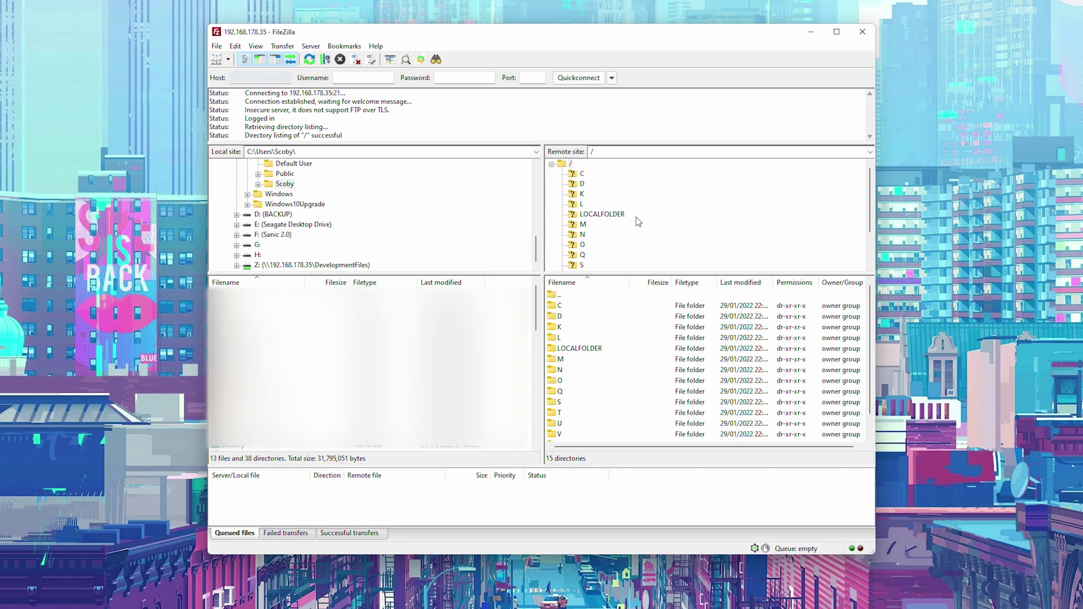
{"action": "scroll", "coordinate": [435, 226], "scroll_direction": "up", "scroll_amount": 4}
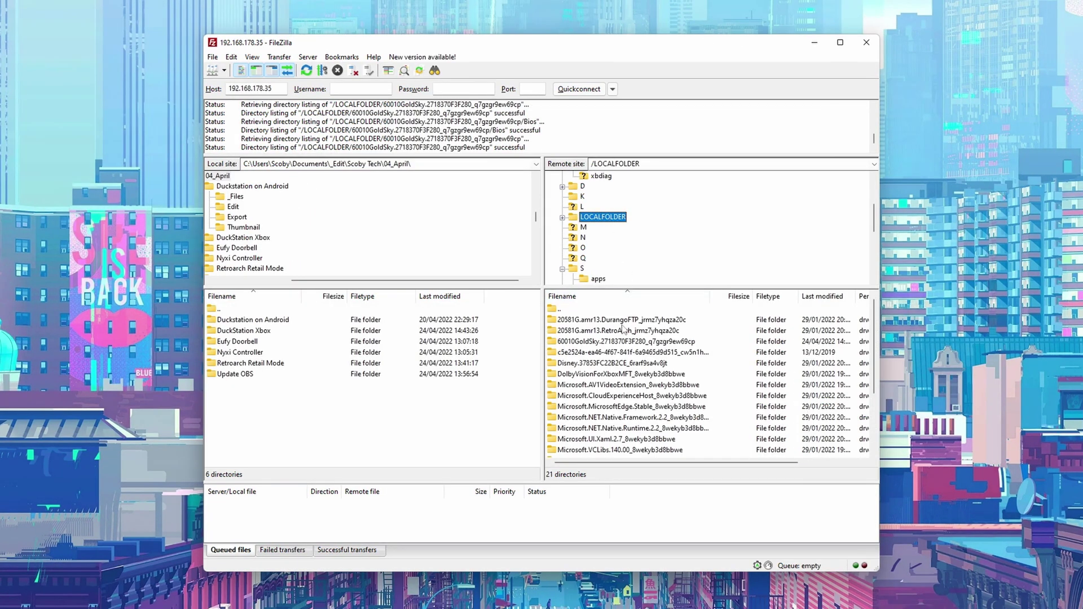
Browse the 60010GoldSky app folder in LOCALFOLDER, looking at its Bios and Games folders.
{"action": "left_click", "coordinate": [620, 342]}
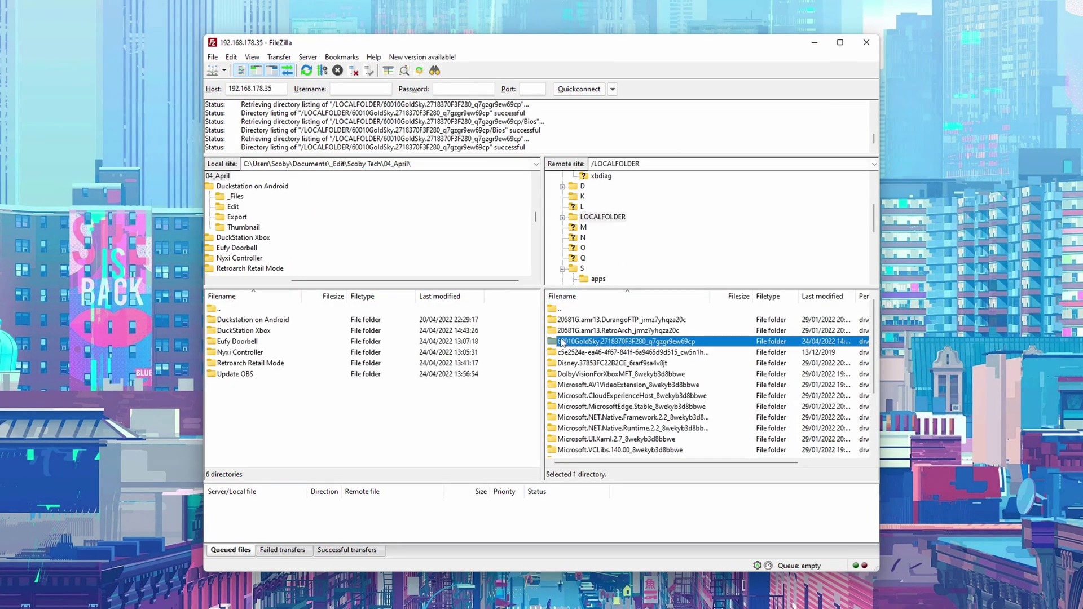
{"action": "double_click", "coordinate": [582, 342]}
{"action": "left_click_drag", "start_coordinate": [570, 431], "coordinate": [570, 311]}
{"action": "left_click", "coordinate": [574, 342]}
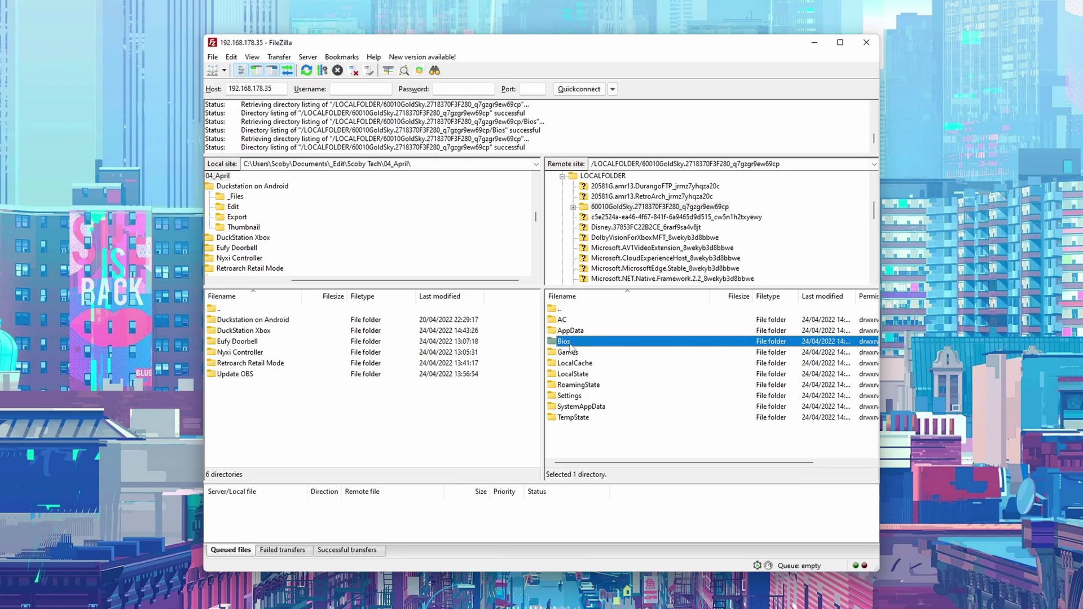
{"action": "left_click", "coordinate": [571, 355]}
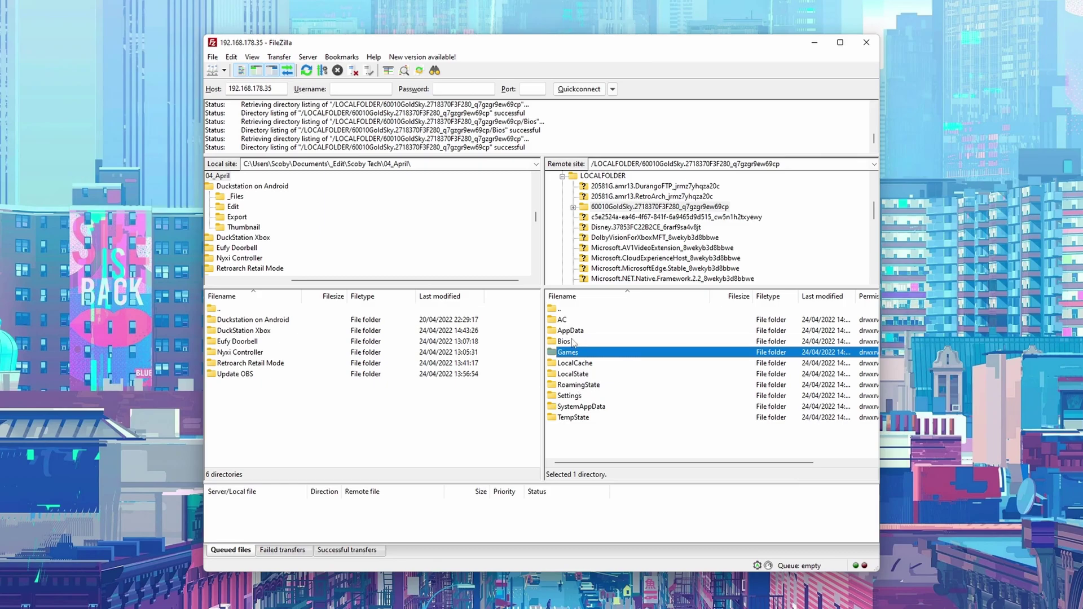
Collapse LOCALFOLDER, list the S drive's folders and enlarge the remote file listing.
{"action": "left_click", "coordinate": [563, 177]}
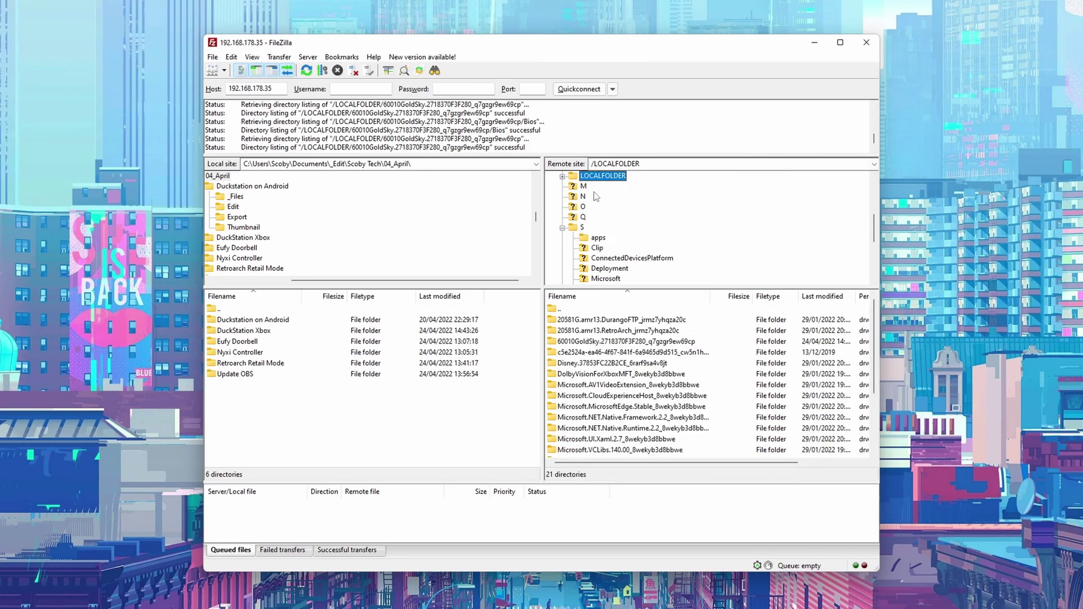
{"action": "left_click", "coordinate": [563, 259]}
{"action": "left_click", "coordinate": [582, 259]}
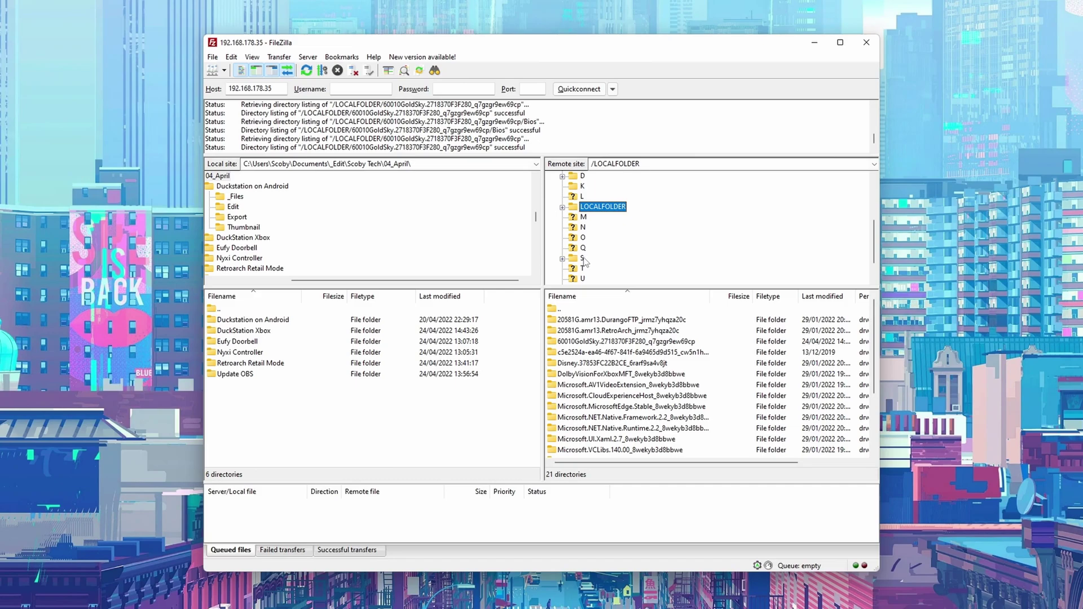
{"action": "left_click", "coordinate": [571, 449]}
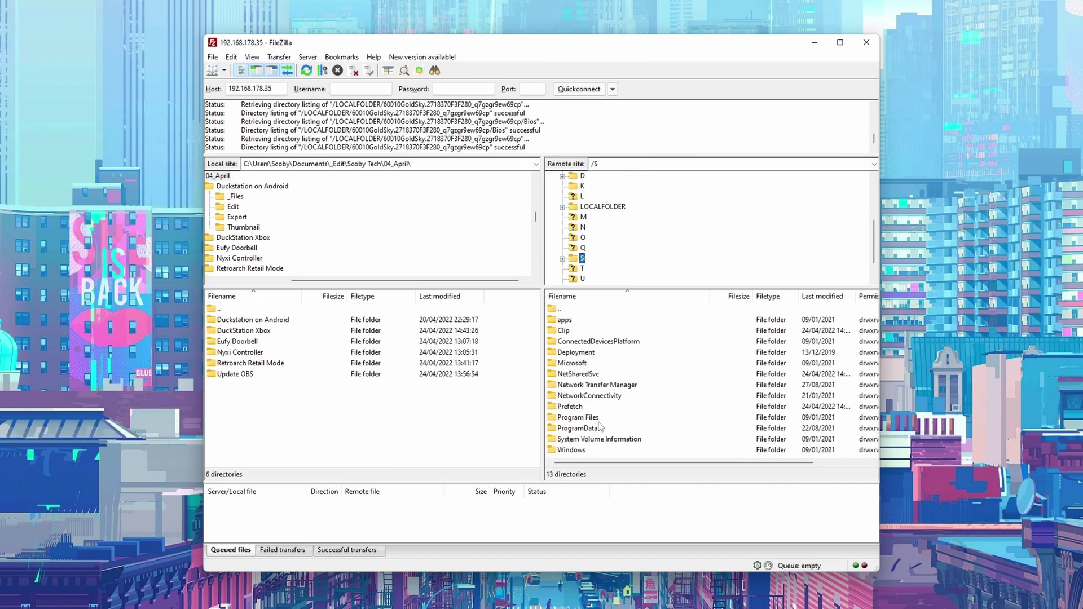
{"action": "left_click_drag", "start_coordinate": [580, 288], "coordinate": [581, 274]}
Create a directory named Bios in the remote /S listing.
{"action": "right_click", "coordinate": [570, 451]}
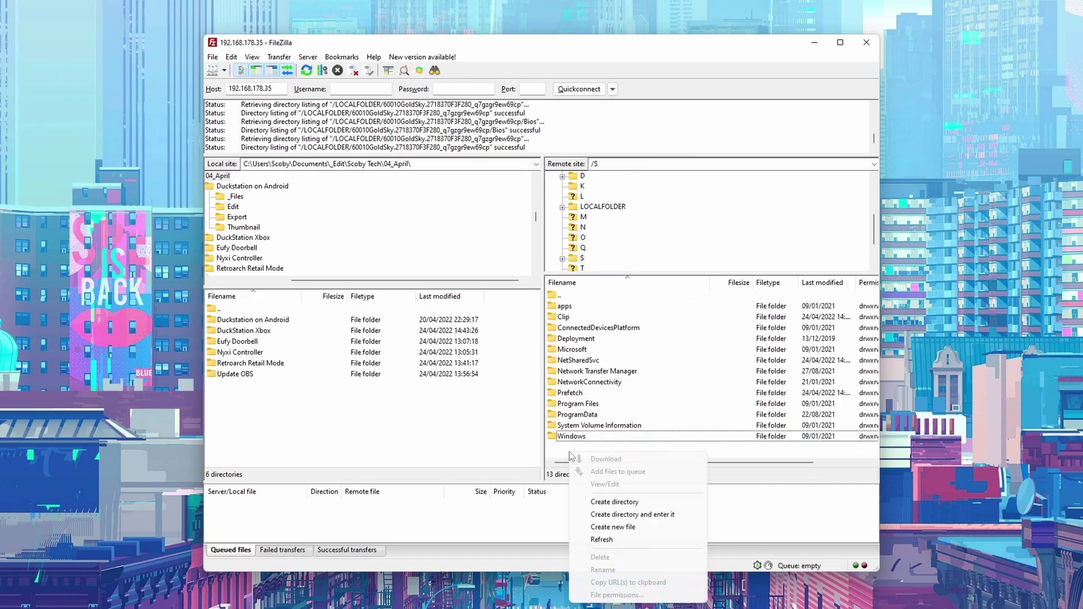
{"action": "left_click", "coordinate": [627, 503]}
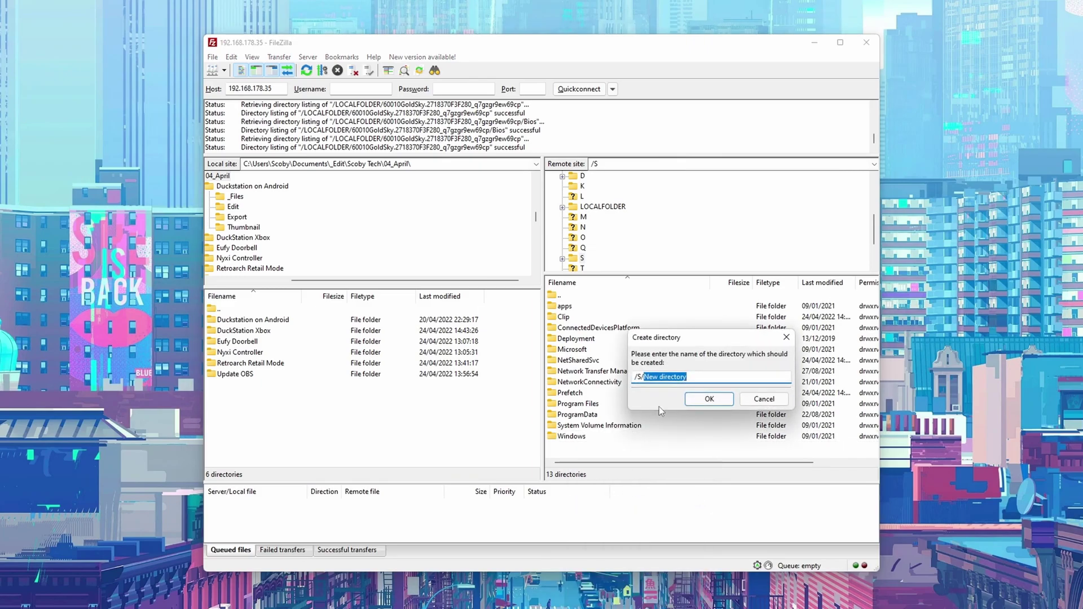
{"action": "type", "text": "Bios"}
{"action": "key", "text": "Return"}
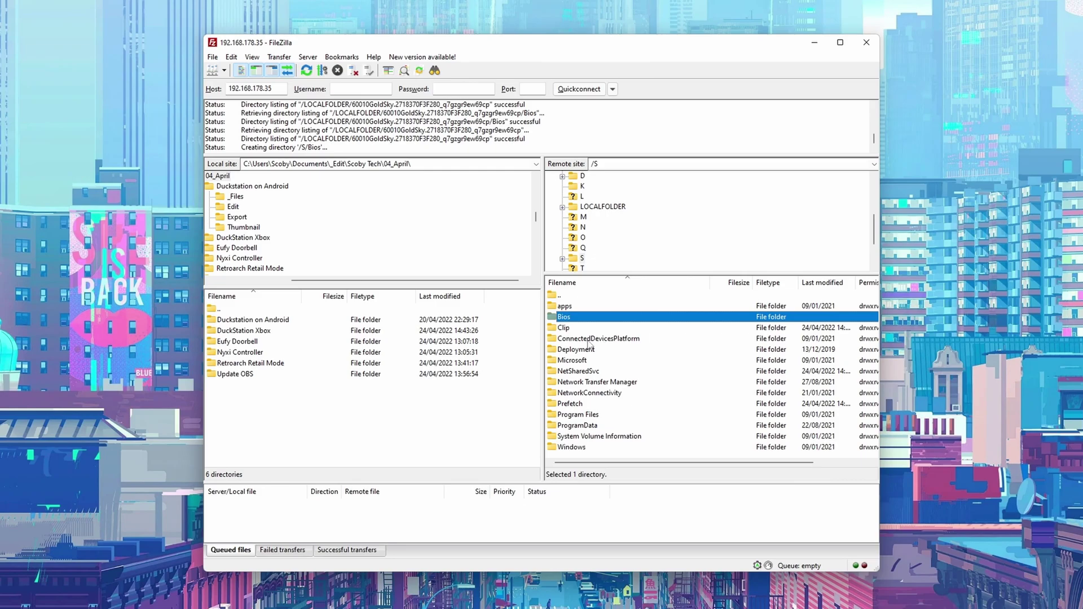
Open the local Duckstation on Android\_Files folder and upload scph1001.bin into /S/Bios.
{"action": "double_click", "coordinate": [266, 320]}
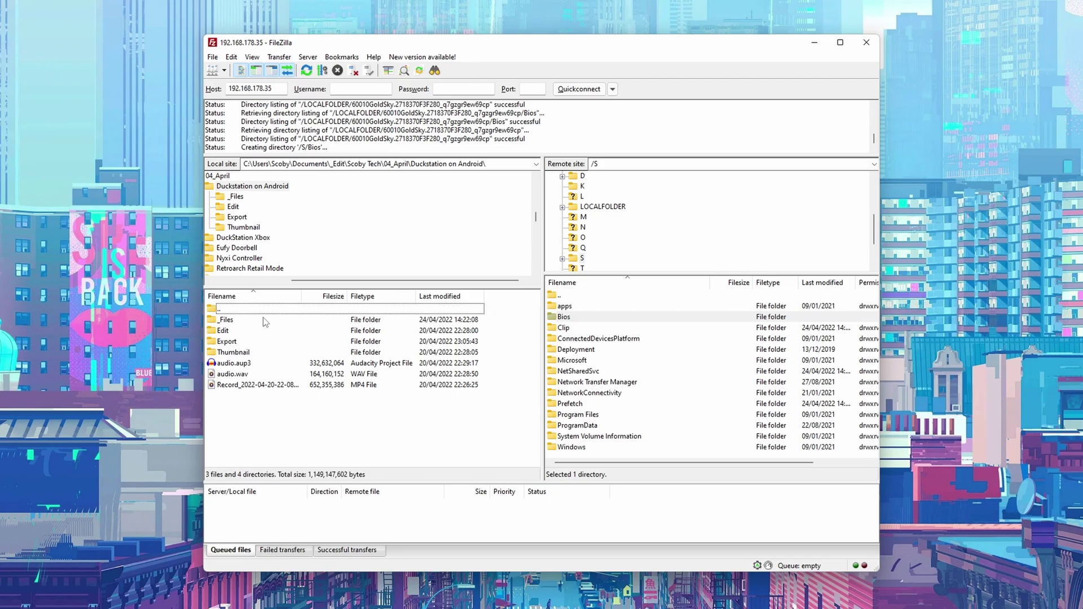
{"action": "double_click", "coordinate": [265, 319]}
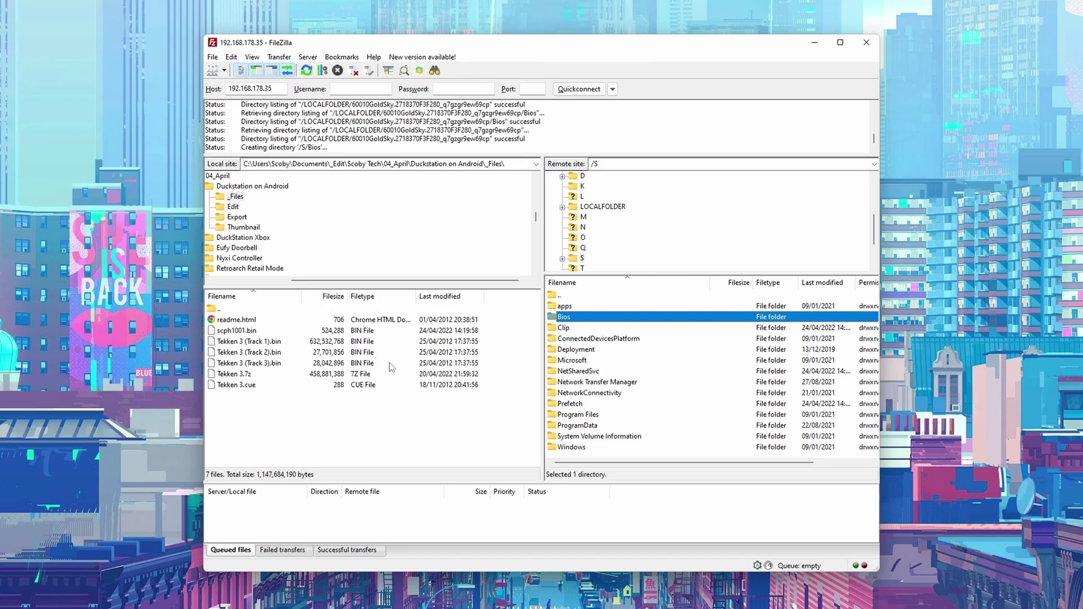
{"action": "left_click_drag", "start_coordinate": [243, 331], "coordinate": [649, 370]}
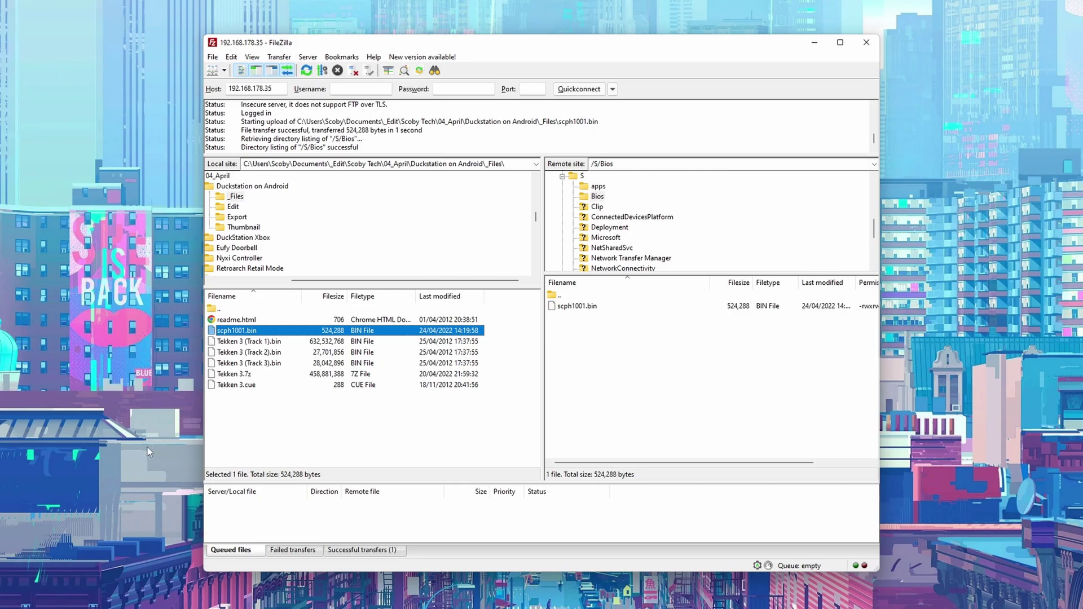
Select only the Tekken 3.7z archive in the local _Files list, then switch to File Explorer.
{"action": "left_click", "coordinate": [253, 375]}
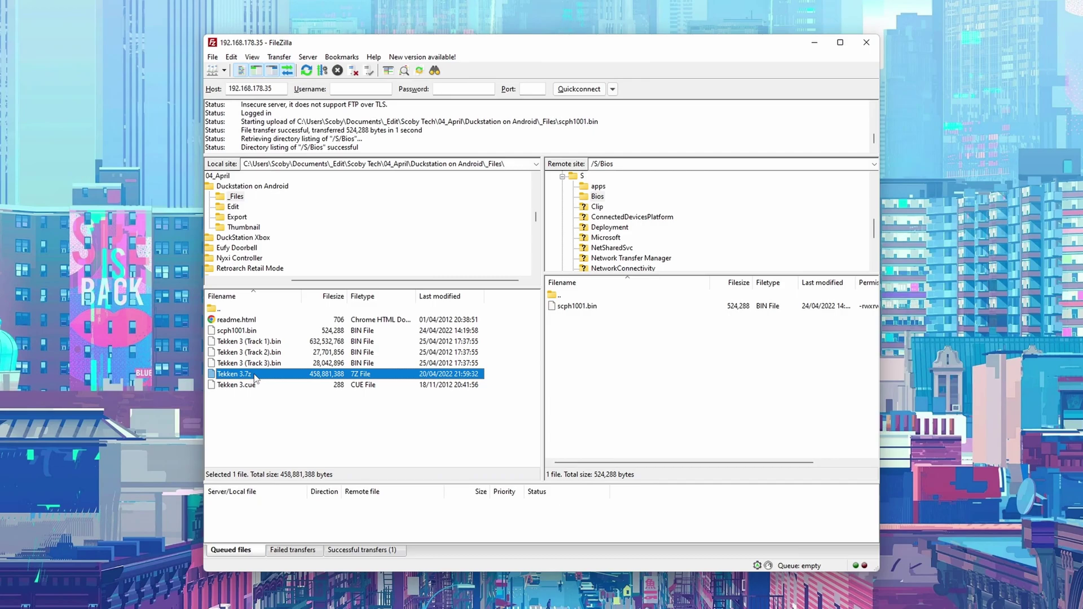
{"action": "left_click", "coordinate": [260, 385]}
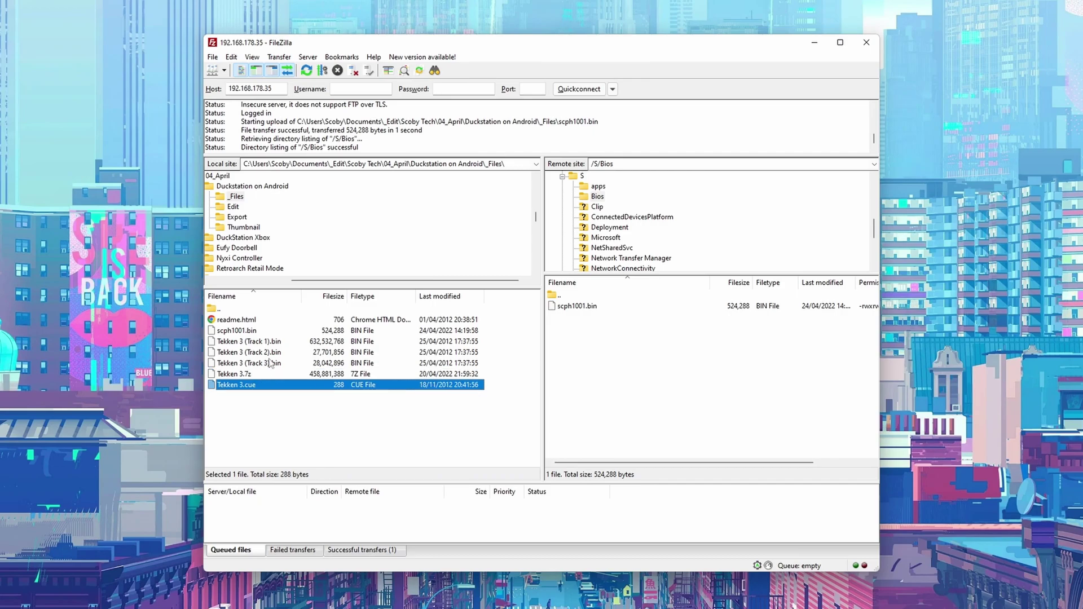
{"action": "left_click", "coordinate": [270, 364]}
{"action": "left_click_drag", "start_coordinate": [437, 342], "coordinate": [425, 372]}
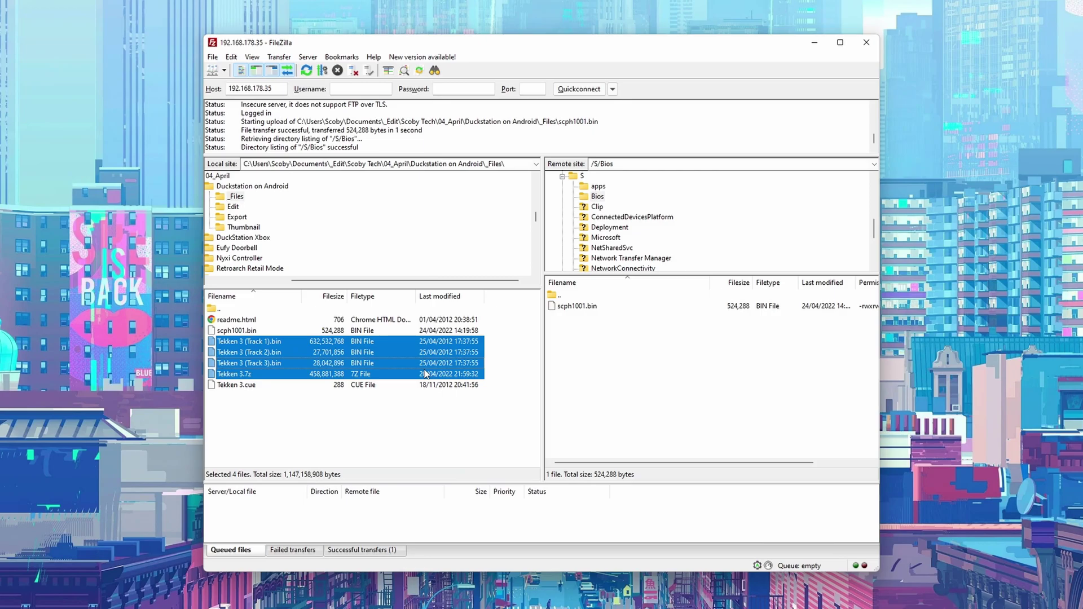
{"action": "left_click", "coordinate": [341, 413]}
{"action": "left_click", "coordinate": [320, 375]}
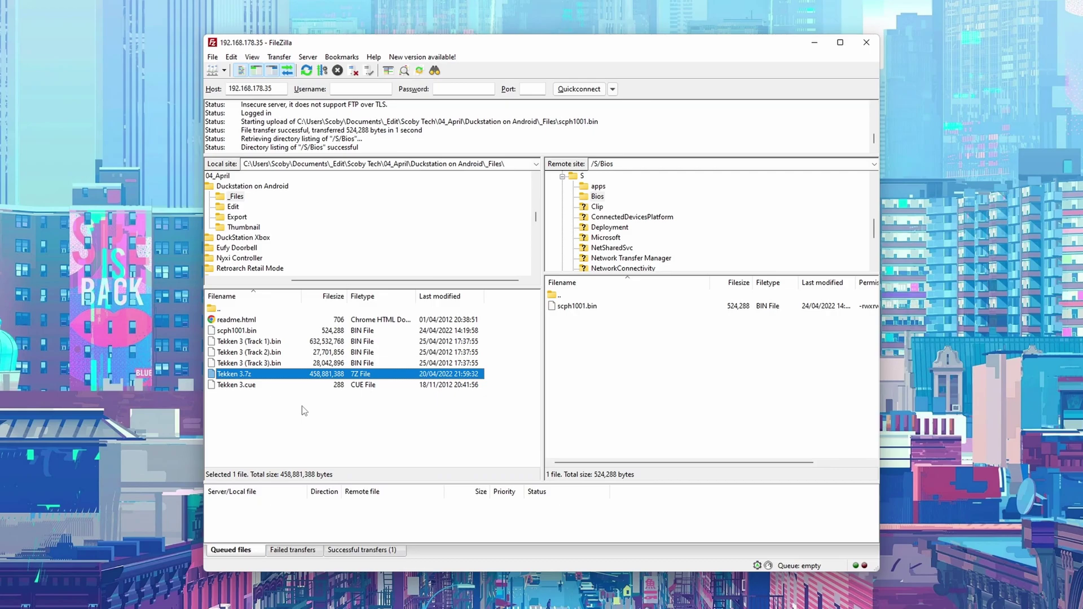
{"action": "key", "text": "alt+Tab"}
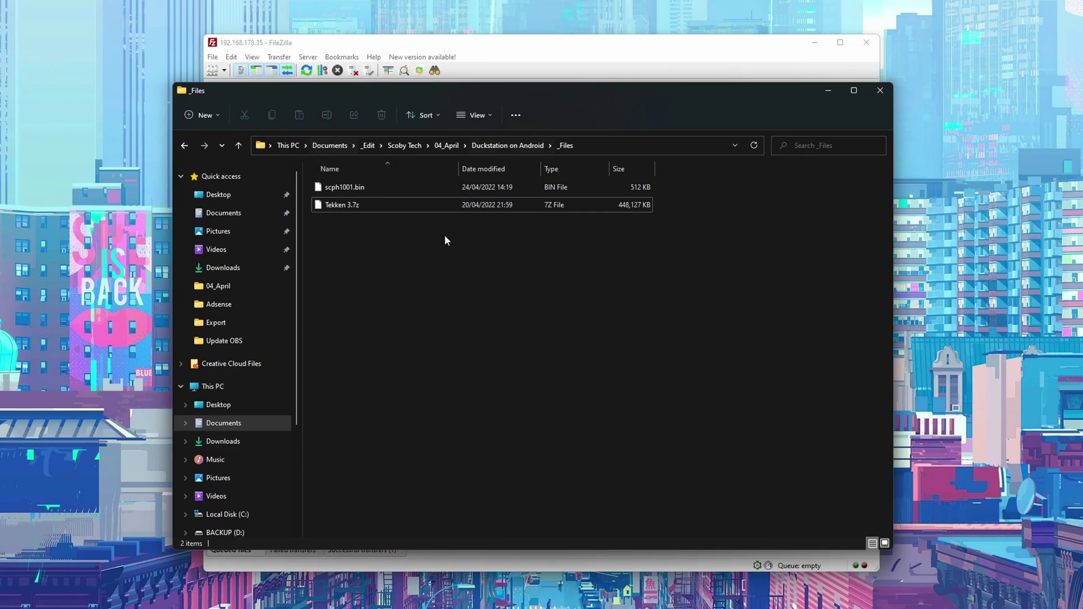
Extract Tekken 3.7z into _Files using 7-Zip > Extract Here.
{"action": "left_click", "coordinate": [341, 208]}
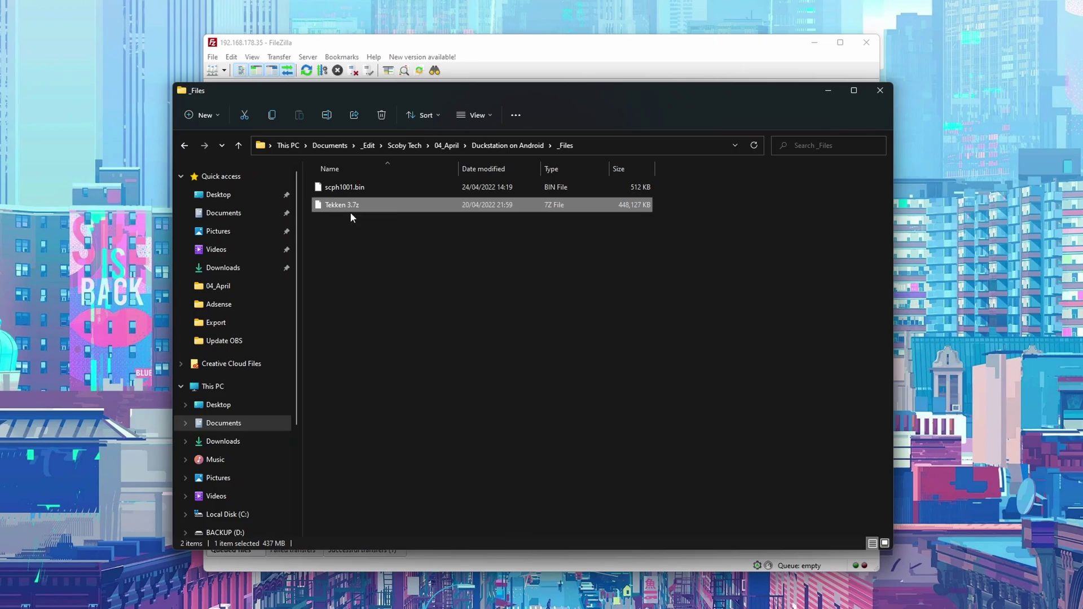
{"action": "right_click", "coordinate": [355, 206]}
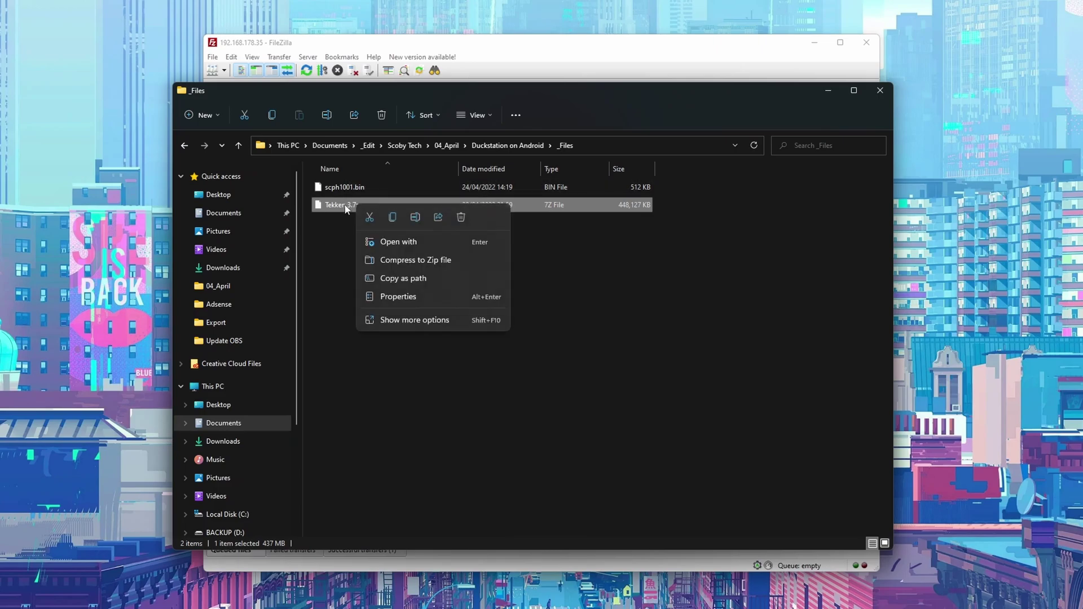
{"action": "left_click", "coordinate": [438, 321]}
{"action": "mouse_move", "coordinate": [515, 358]}
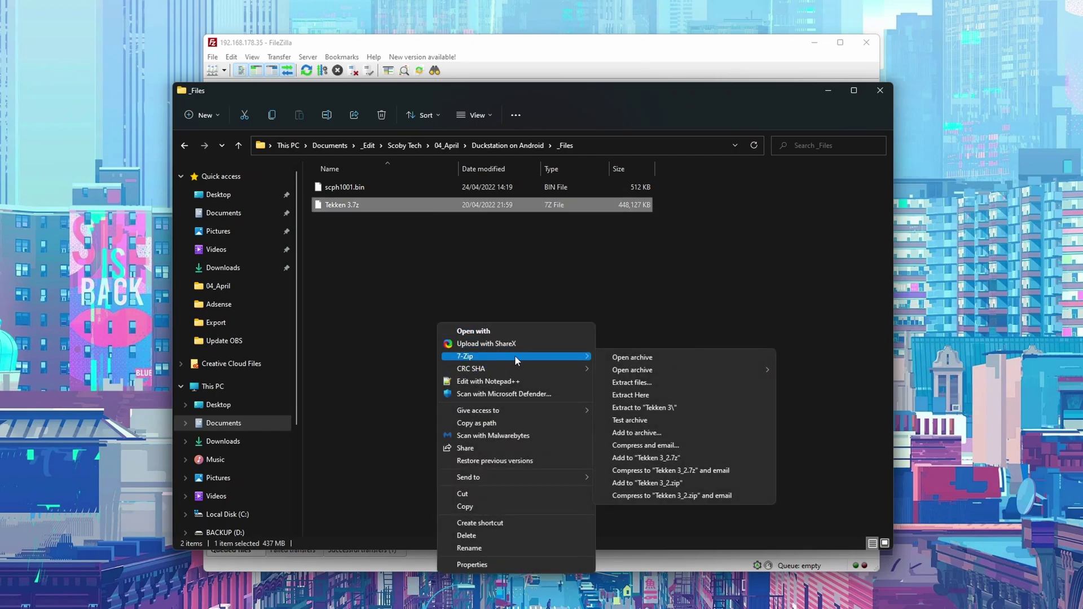
{"action": "left_click", "coordinate": [636, 396]}
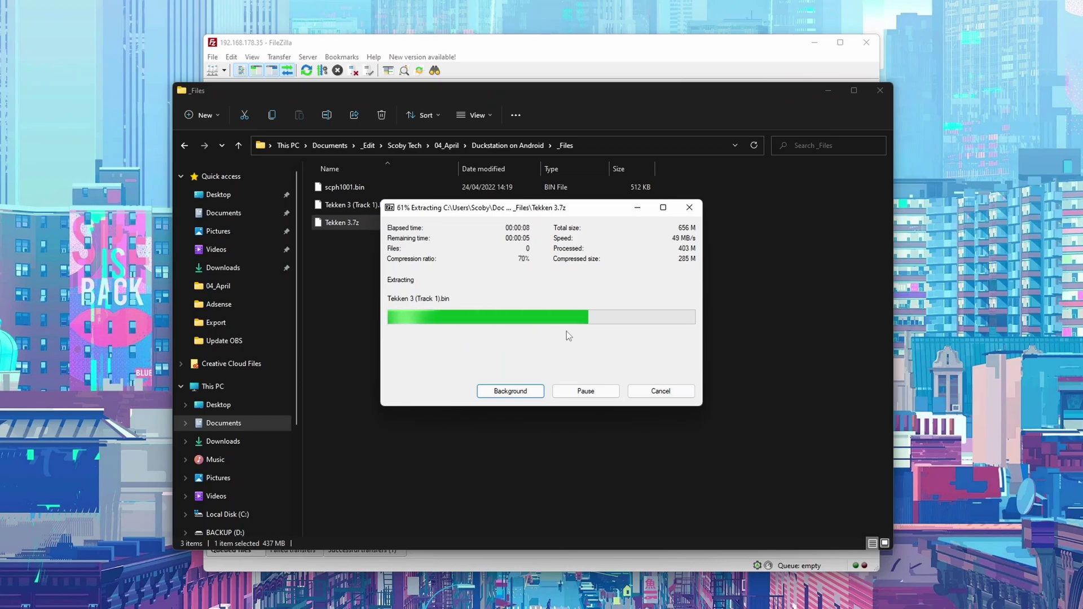
Select the extracted Tekken 3 track .bin files and cue file, then minimize File Explorer.
{"action": "left_click", "coordinate": [379, 259]}
{"action": "left_click", "coordinate": [358, 294]}
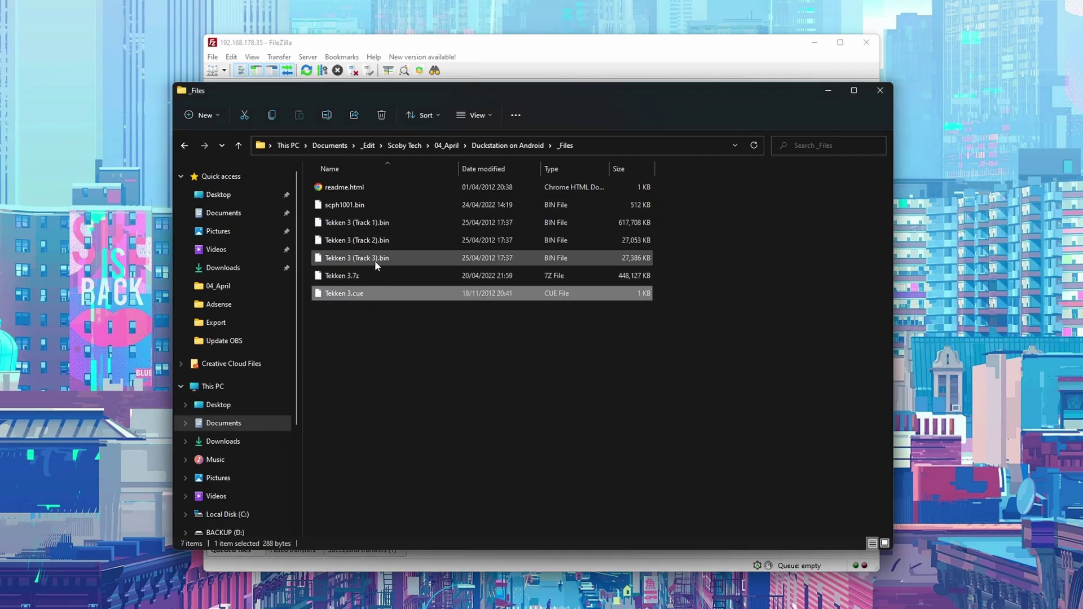
{"action": "left_click", "coordinate": [395, 259]}
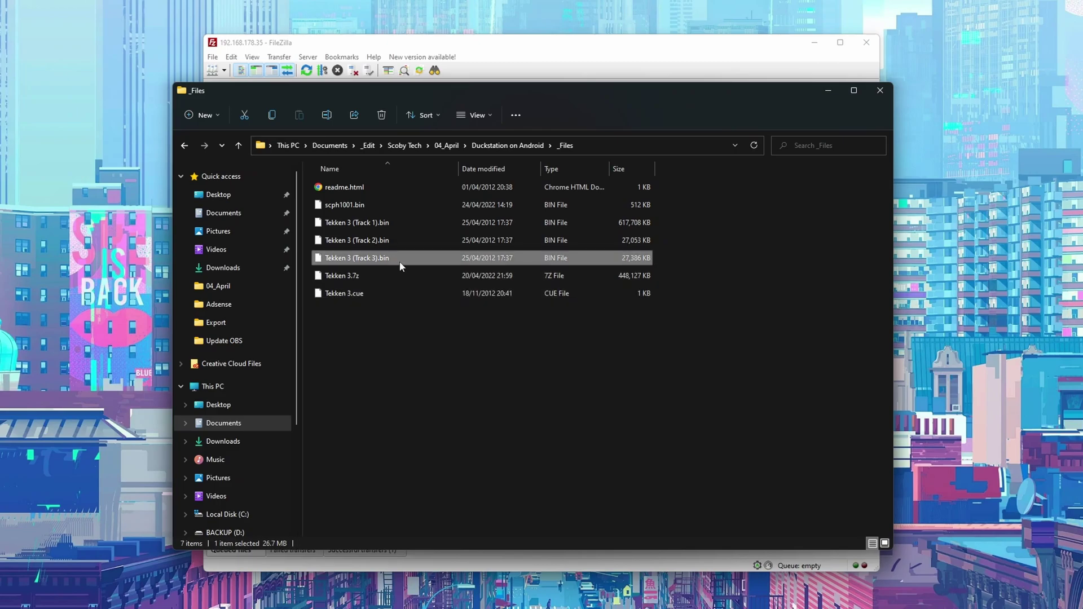
{"action": "left_click_drag", "start_coordinate": [661, 254], "coordinate": [507, 215]}
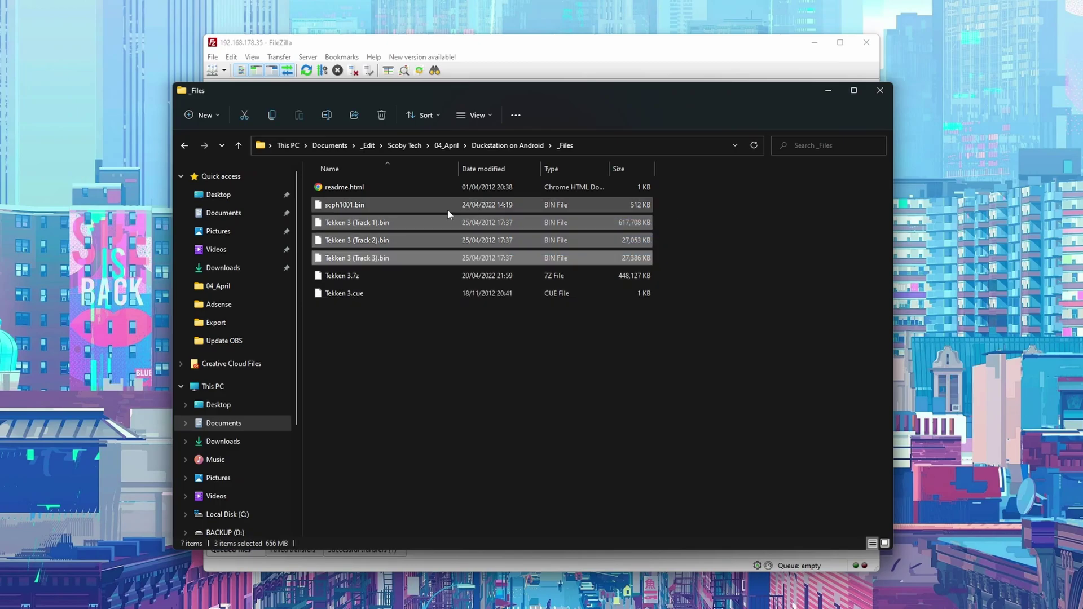
{"action": "left_click", "coordinate": [828, 92]}
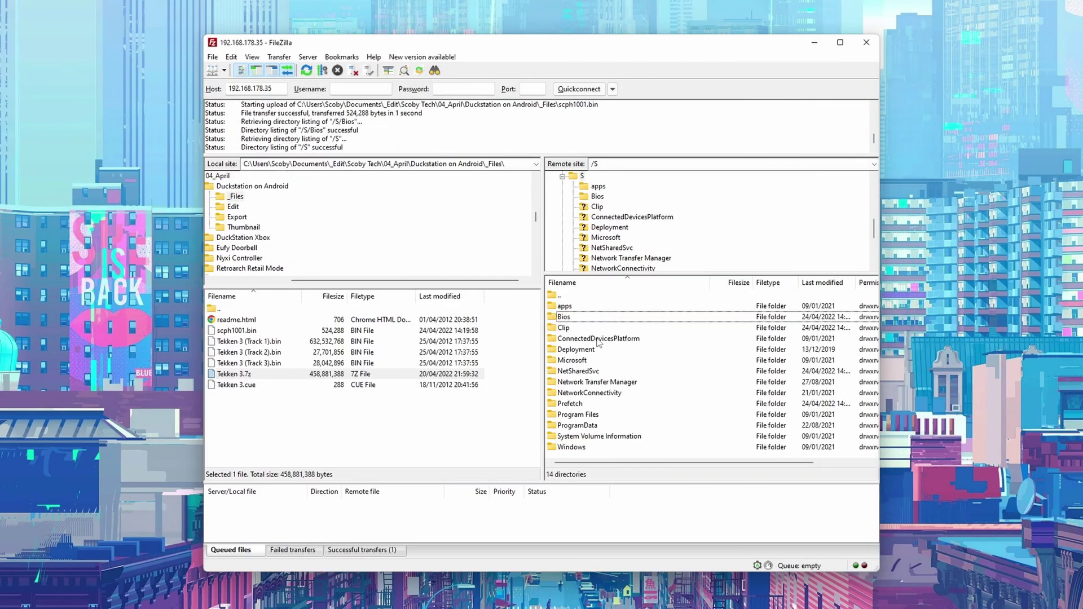
Select Tekken 3 (Track 3).bin in FileZilla's local file list.
{"action": "left_click", "coordinate": [275, 363]}
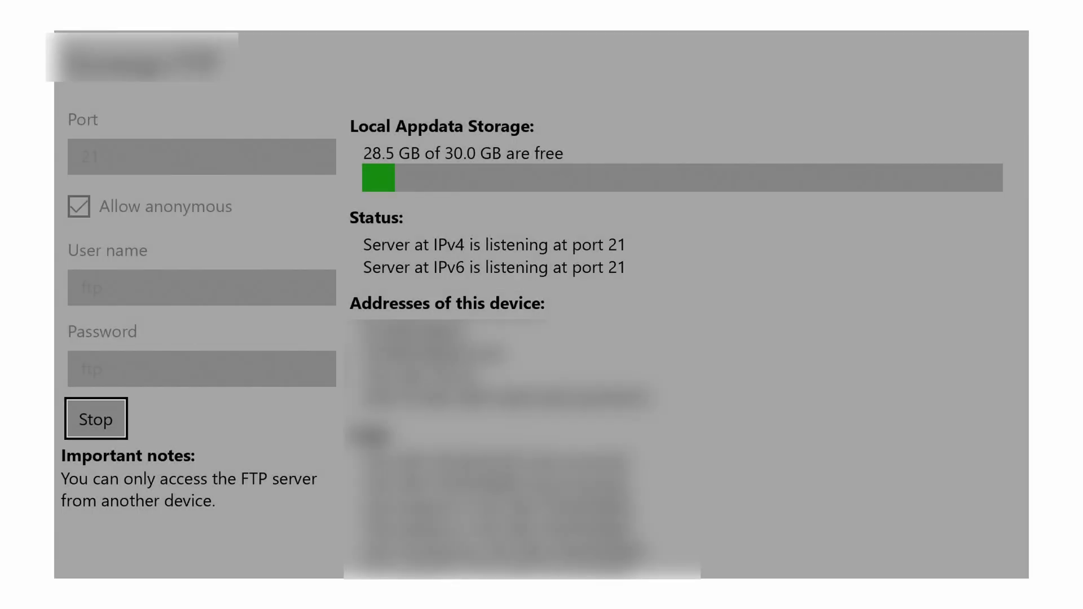
Stop the Durango FTP server and exit to the Xbox home screen.
{"action": "key", "text": "Return"}
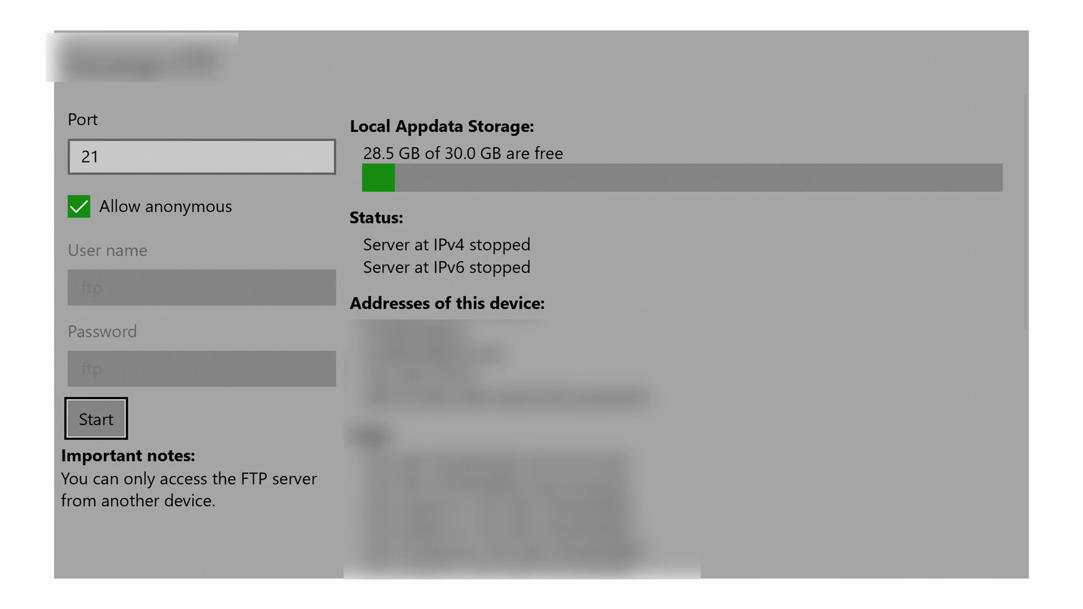
{"action": "key", "text": "Up"}
{"action": "key", "text": "Up"}
{"action": "key", "text": "Escape"}
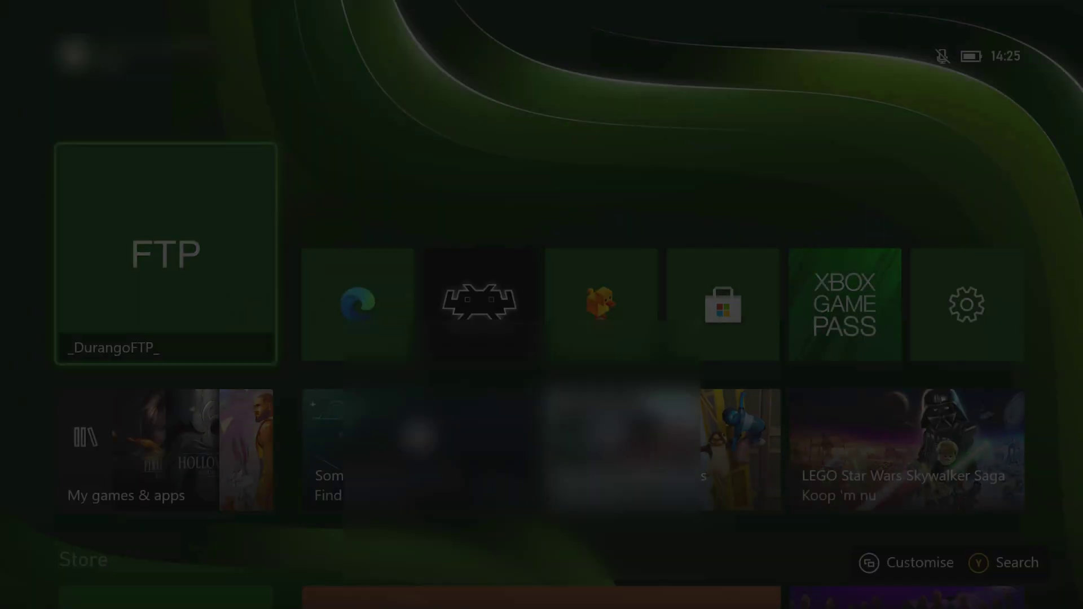
Launch DuckStation and go to Settings > BIOS Settings with BIOS Directory focused.
{"action": "key", "text": "Right"}
{"action": "key", "text": "Right"}
{"action": "key", "text": "Right"}
{"action": "key", "text": "Return"}
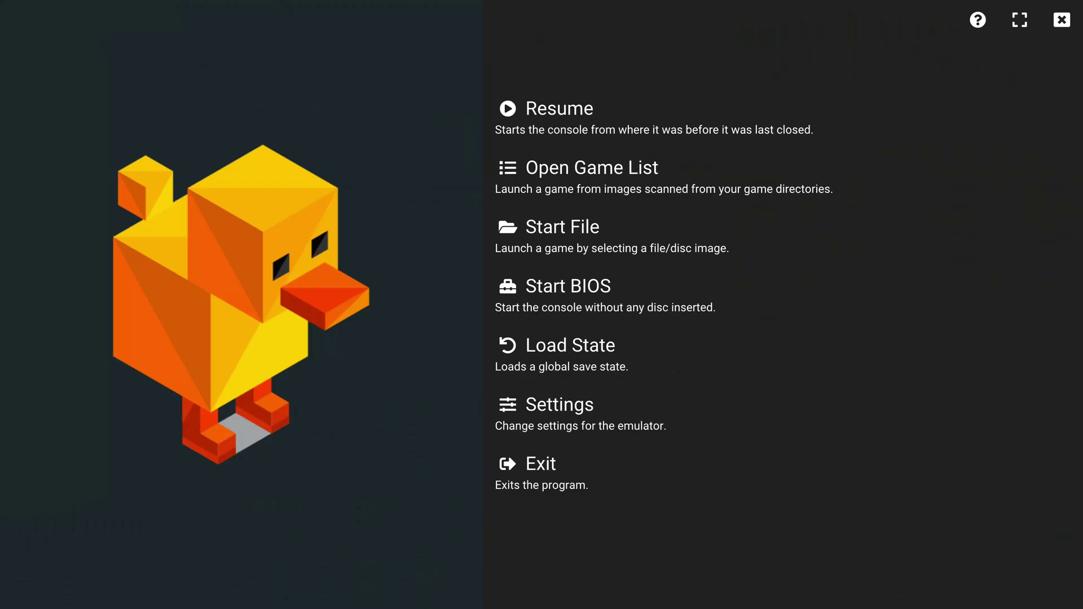
{"action": "key", "text": "Down"}
{"action": "key", "text": "Down"}
{"action": "key", "text": "Down"}
{"action": "key", "text": "Down"}
{"action": "key", "text": "Down"}
{"action": "key", "text": "Down"}
{"action": "key", "text": "Return"}
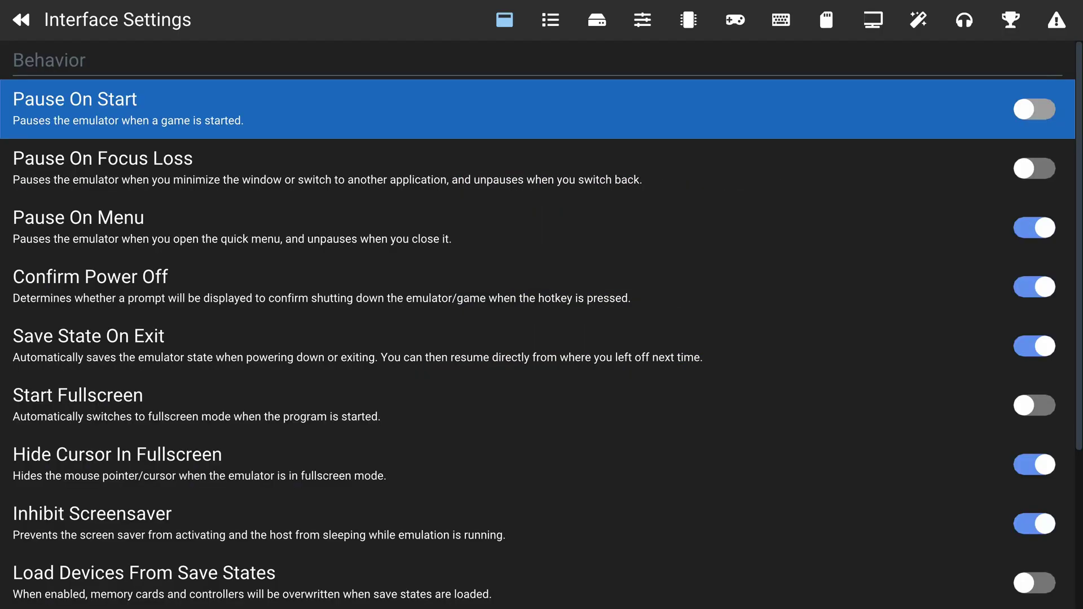
{"action": "key", "text": "Right"}
{"action": "key", "text": "Right"}
{"action": "key", "text": "Right"}
{"action": "key", "text": "Down"}
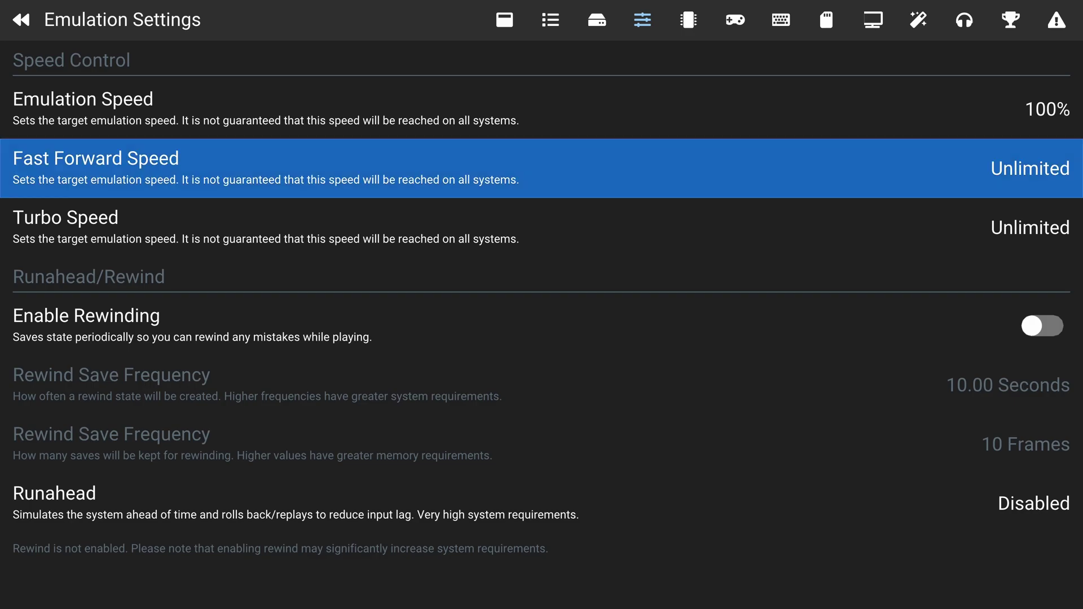
{"action": "key", "text": "Right"}
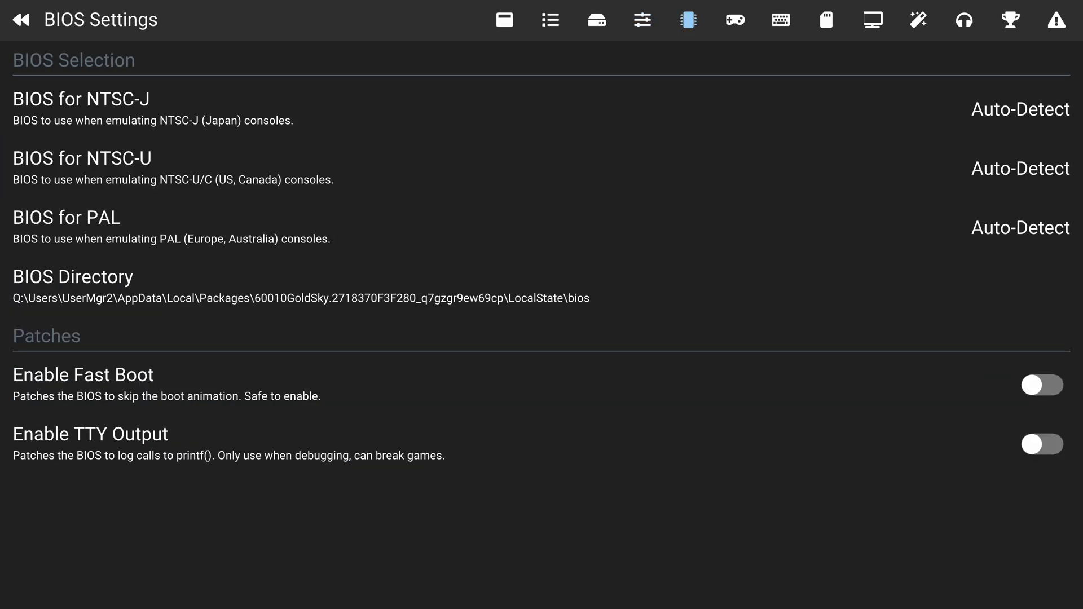
{"action": "key", "text": "Down"}
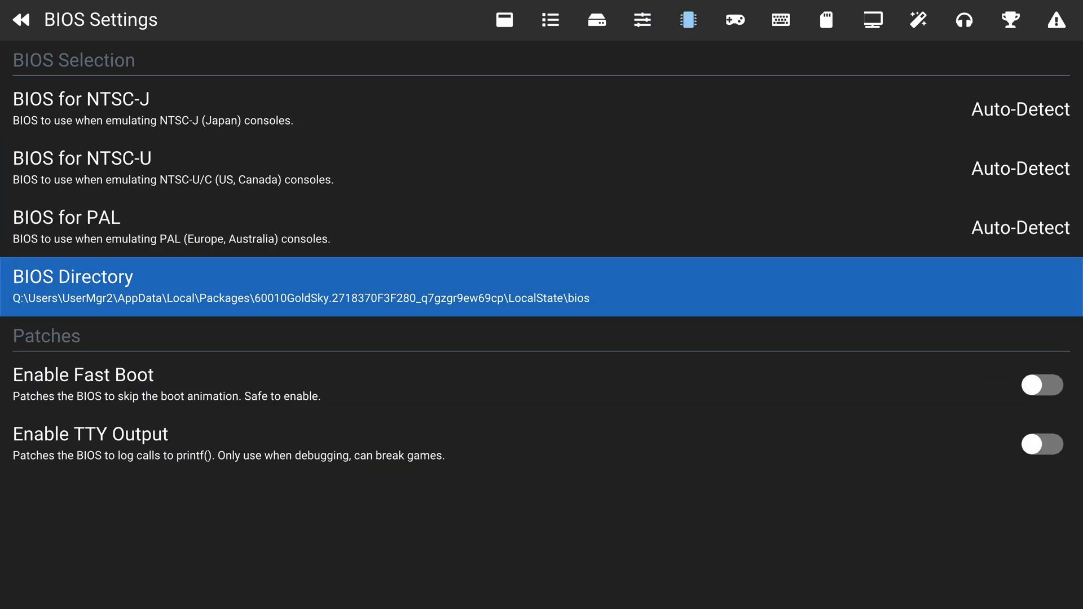
Set the BIOS Directory to D:\Xbox\Bios\Playstation 1.
{"action": "key", "text": "Return"}
{"action": "key", "text": "Down"}
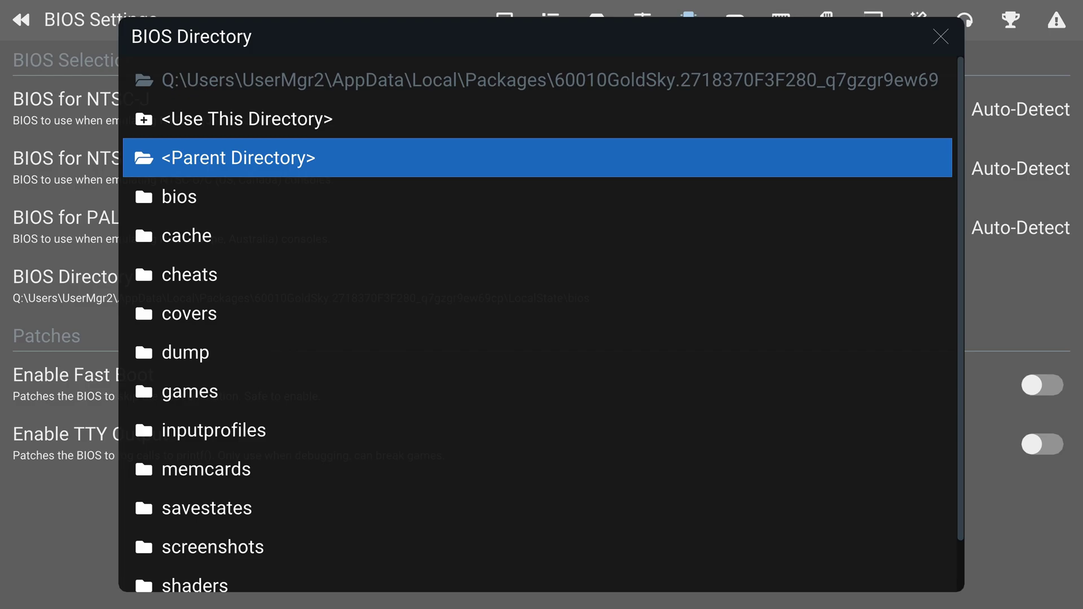
{"action": "key", "text": "Return"}
{"action": "key", "text": "Return"}
{"action": "key", "text": "Return"}
{"action": "key", "text": "Return"}
{"action": "key", "text": "Return"}
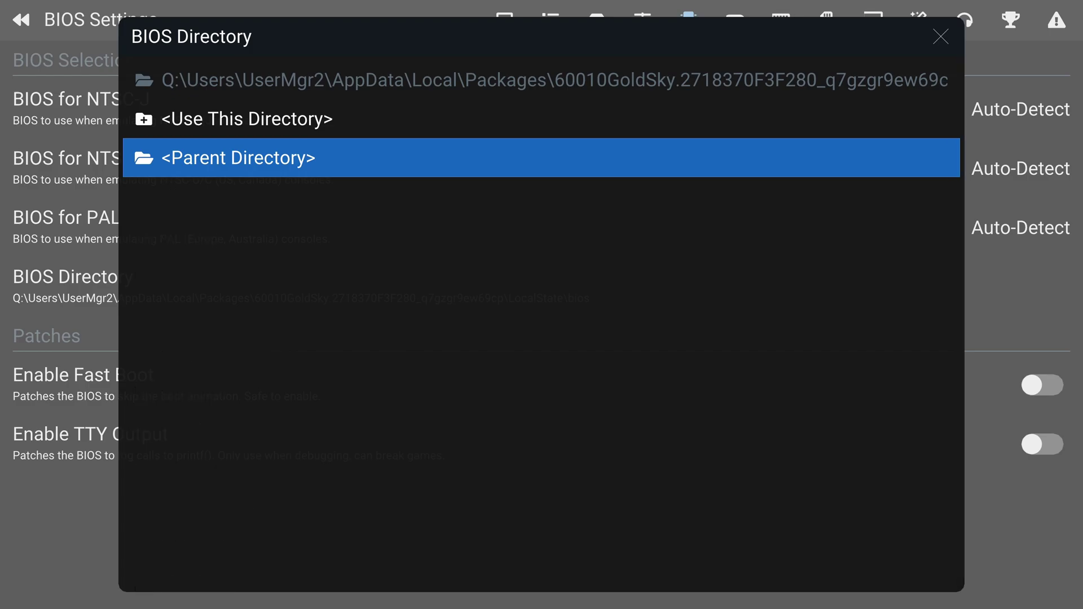
{"action": "key", "text": "Return"}
{"action": "key", "text": "Return"}
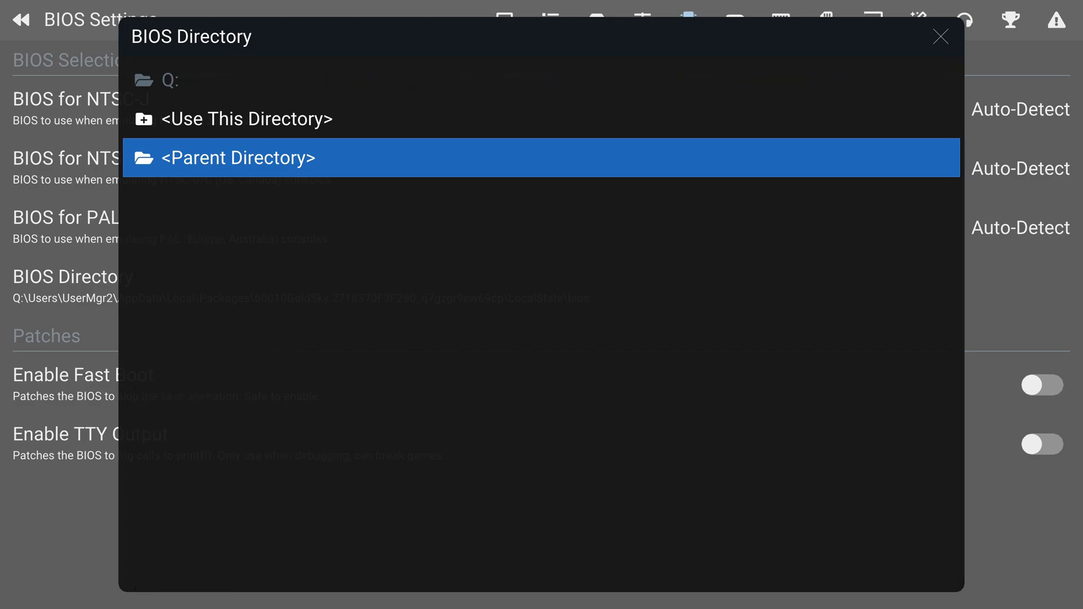
{"action": "key", "text": "Down"}
{"action": "key", "text": "Down"}
{"action": "key", "text": "Down"}
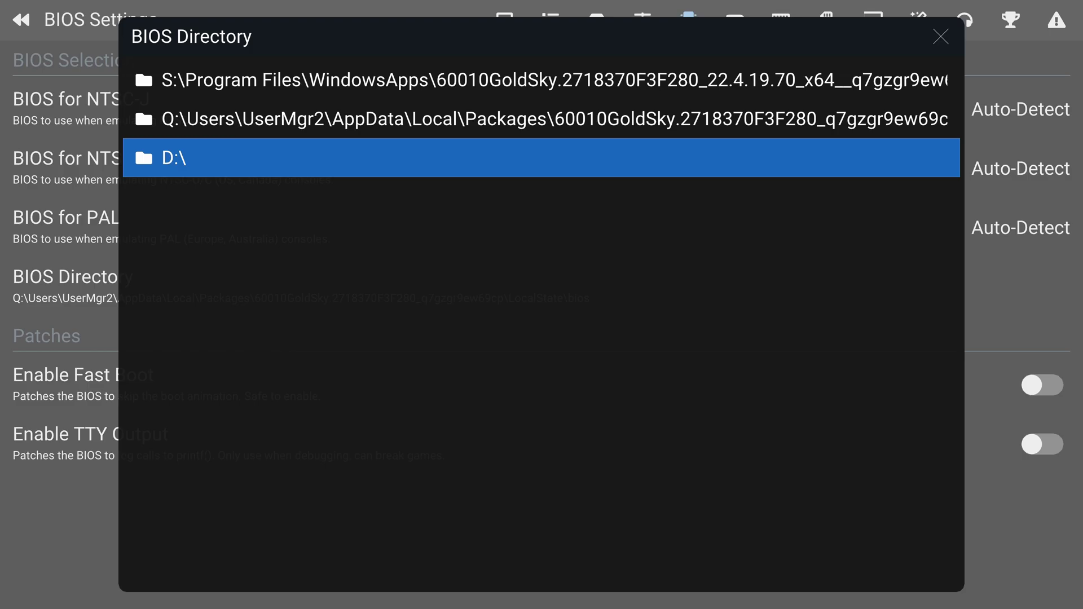
{"action": "key", "text": "Return"}
{"action": "key", "text": "Down"}
{"action": "key", "text": "Down"}
{"action": "key", "text": "Down"}
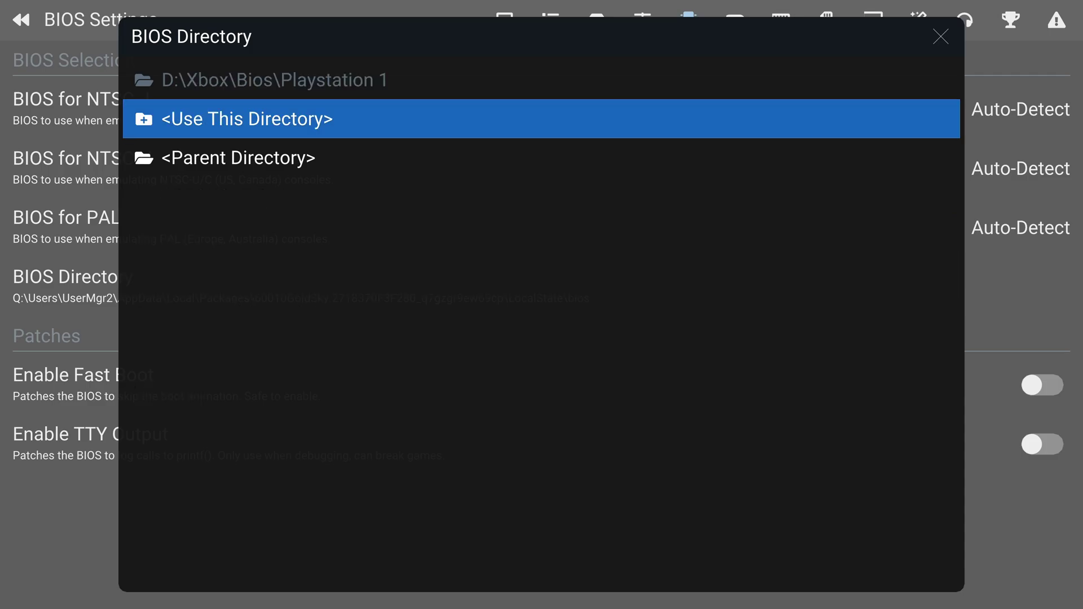
{"action": "key", "text": "Return"}
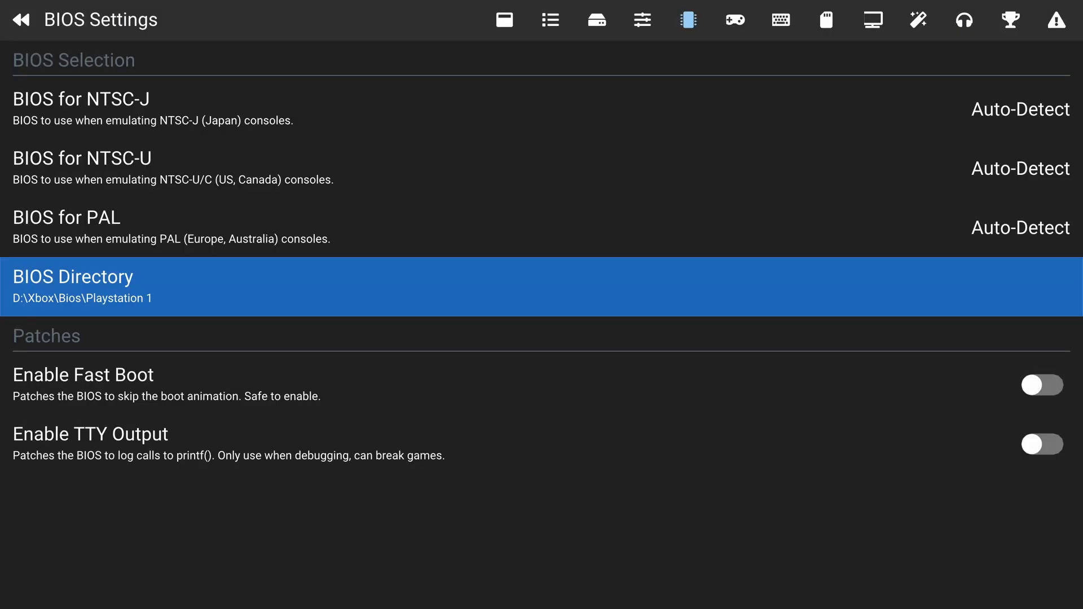
Set the PAL BIOS to scph5501.bin, leave NTSC-U unchanged, and move to Game List settings.
{"action": "key", "text": "Up"}
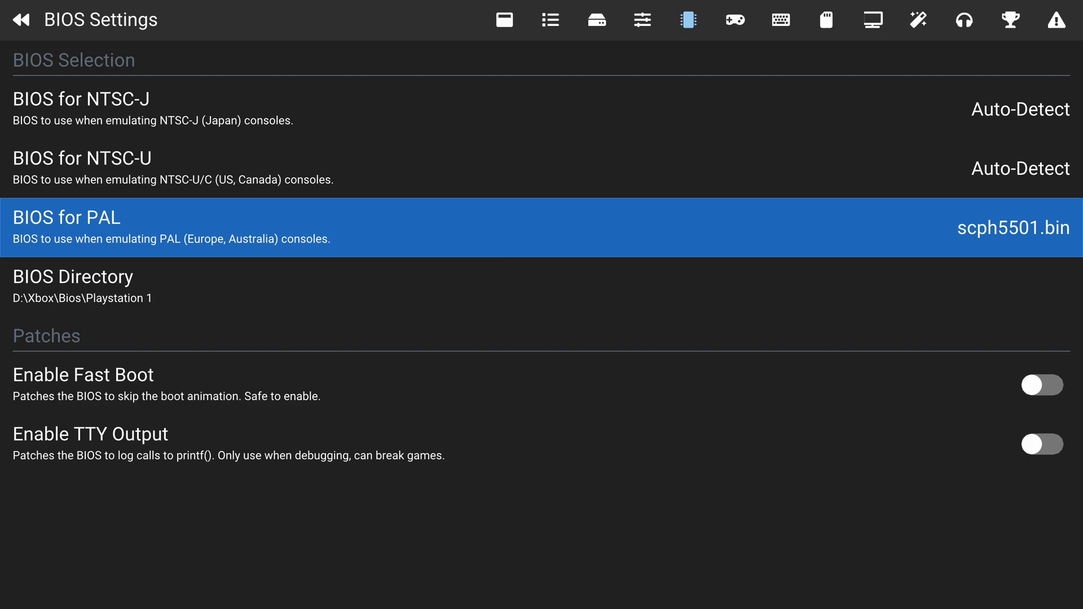
{"action": "key", "text": "Up"}
{"action": "key", "text": "Return"}
{"action": "key", "text": "Down"}
{"action": "key", "text": "Up"}
{"action": "key", "text": "Down"}
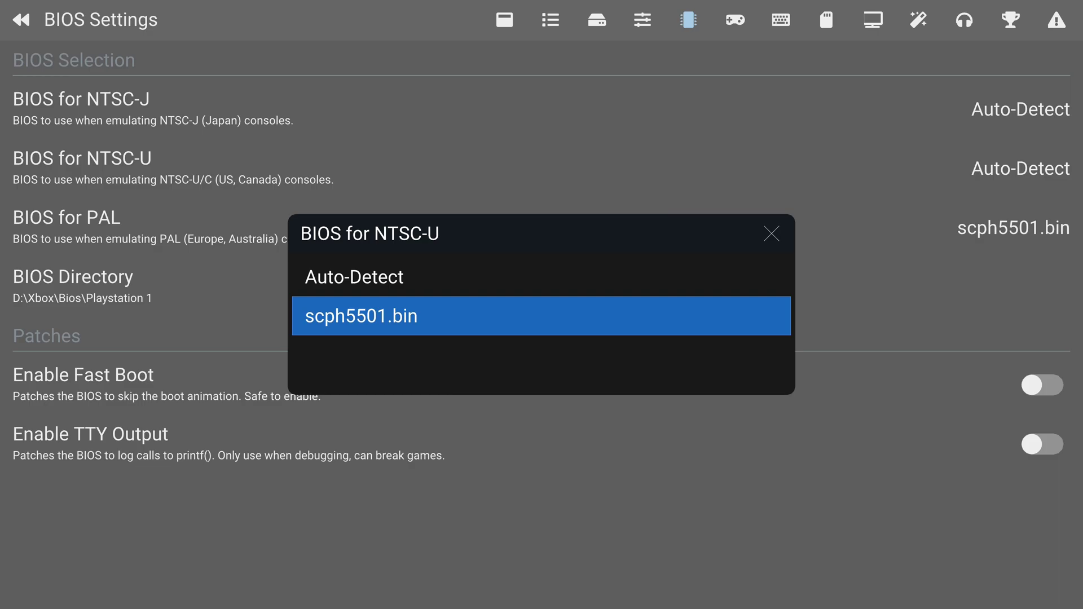
{"action": "key", "text": "Escape"}
{"action": "key", "text": "Up"}
{"action": "key", "text": "Down"}
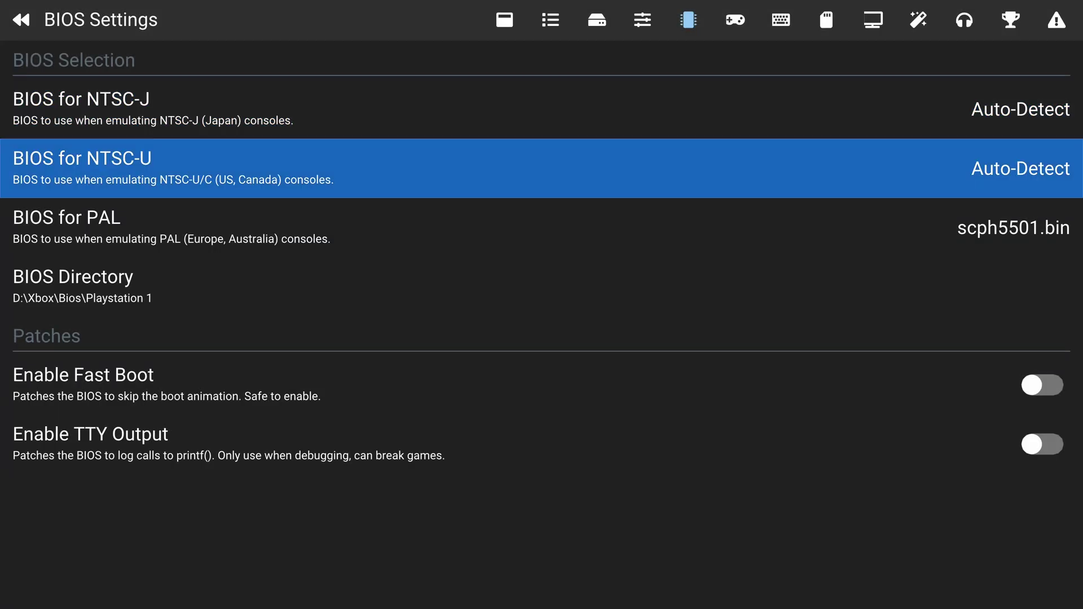
{"action": "key", "text": "Down"}
{"action": "key", "text": "Up"}
{"action": "key", "text": "Up"}
{"action": "key", "text": "Down"}
{"action": "key", "text": "Down"}
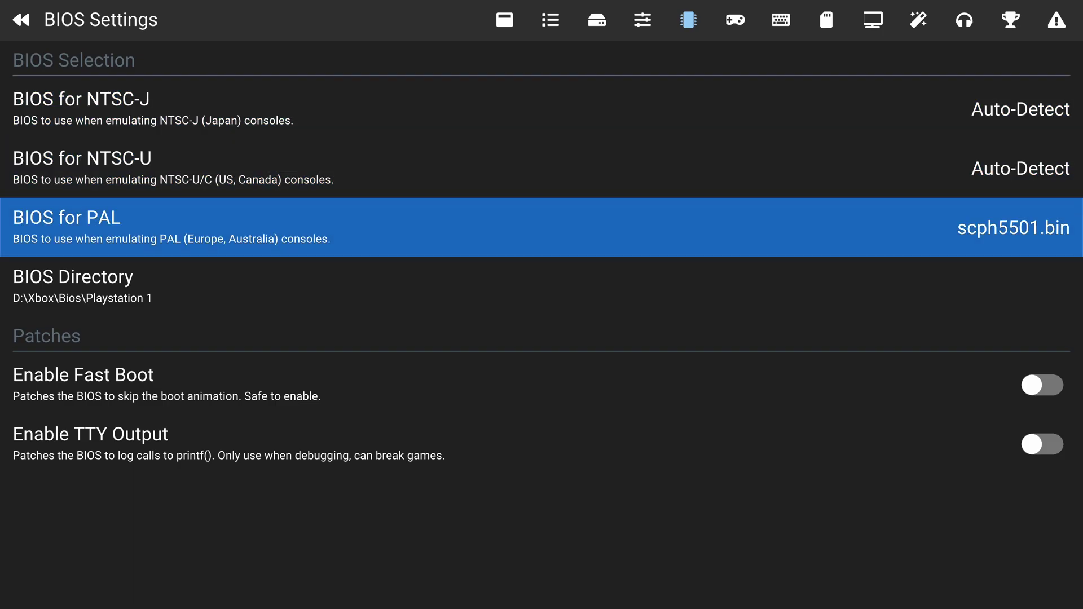
{"action": "key", "text": "Up"}
{"action": "key", "text": "Down"}
{"action": "key", "text": "Page_Up"}
{"action": "key", "text": "Page_Up"}
{"action": "key", "text": "Page_Up"}
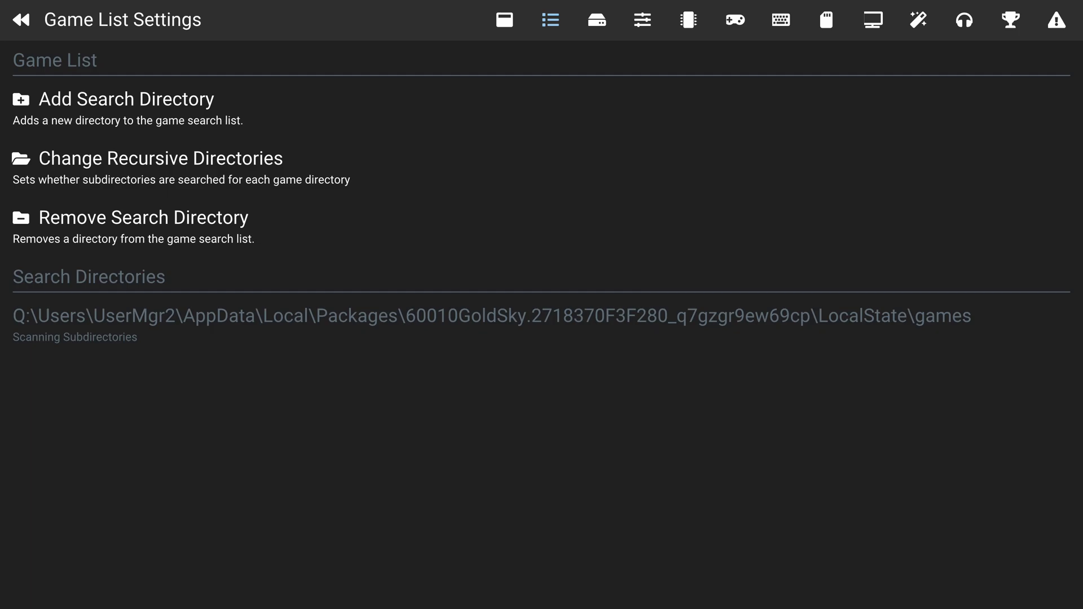
Add D:\Xbox\Roms\Sony - Playstation1 via Add Search Directory and back out to the main menu.
{"action": "left_click", "coordinate": [129, 228]}
{"action": "key", "text": "Up"}
{"action": "key", "text": "Up"}
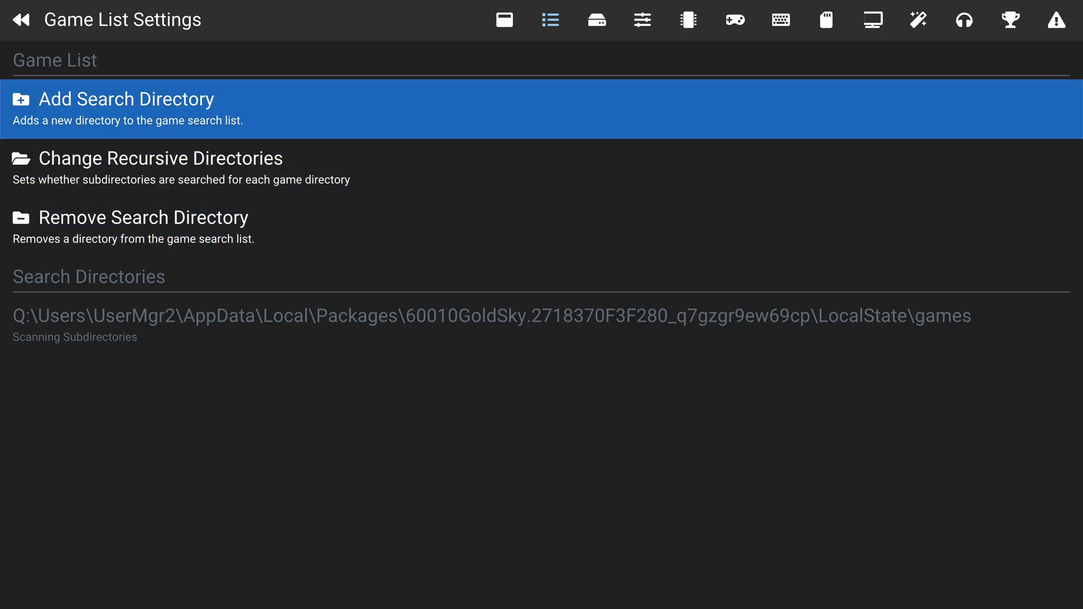
{"action": "key", "text": "Return"}
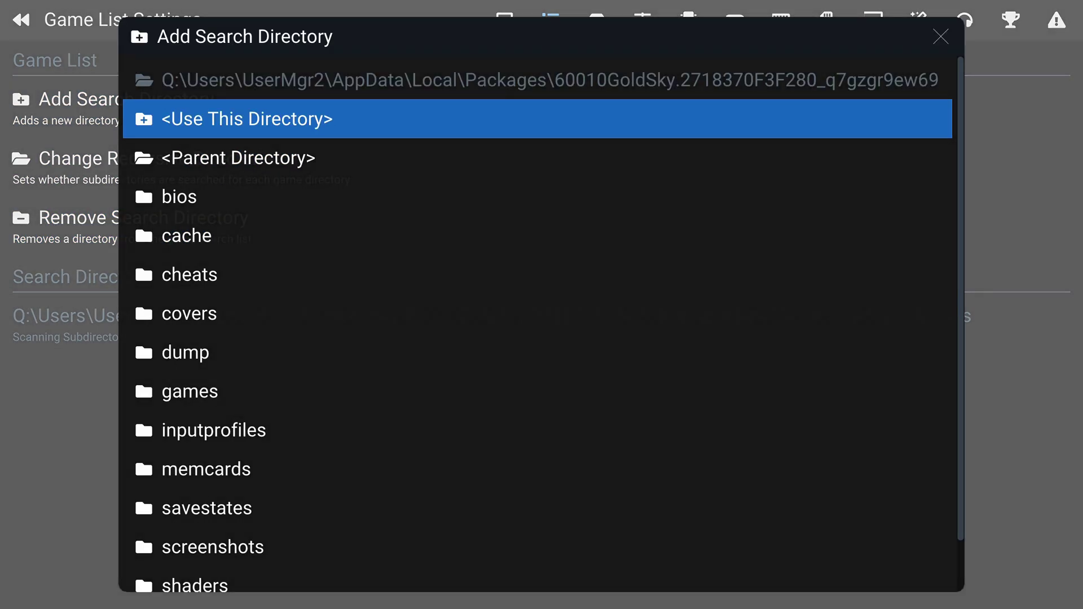
{"action": "key", "text": "Down"}
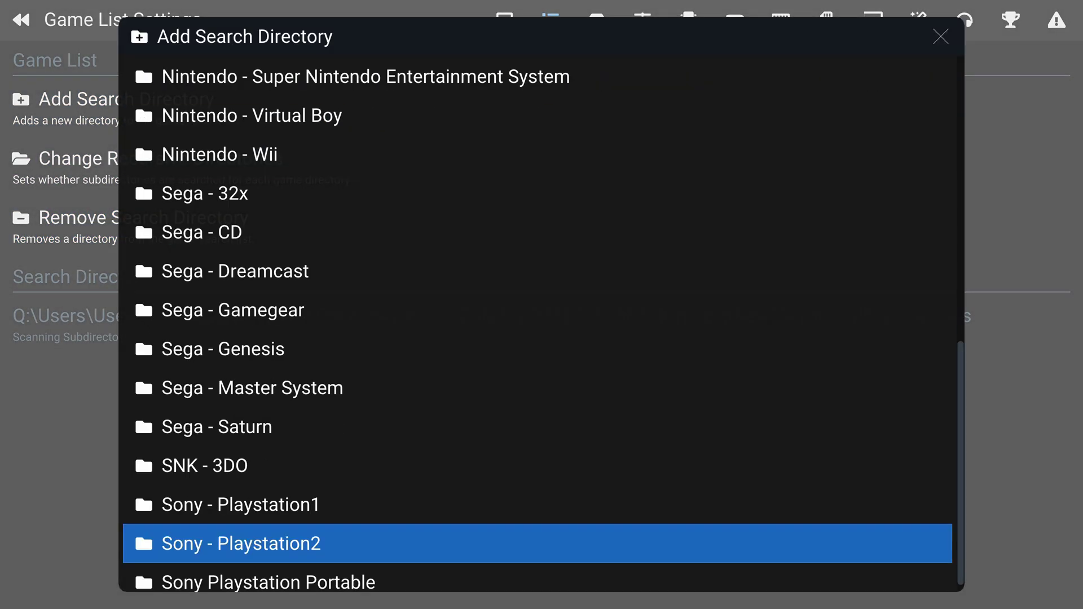
{"action": "key", "text": "Up"}
{"action": "key", "text": "Return"}
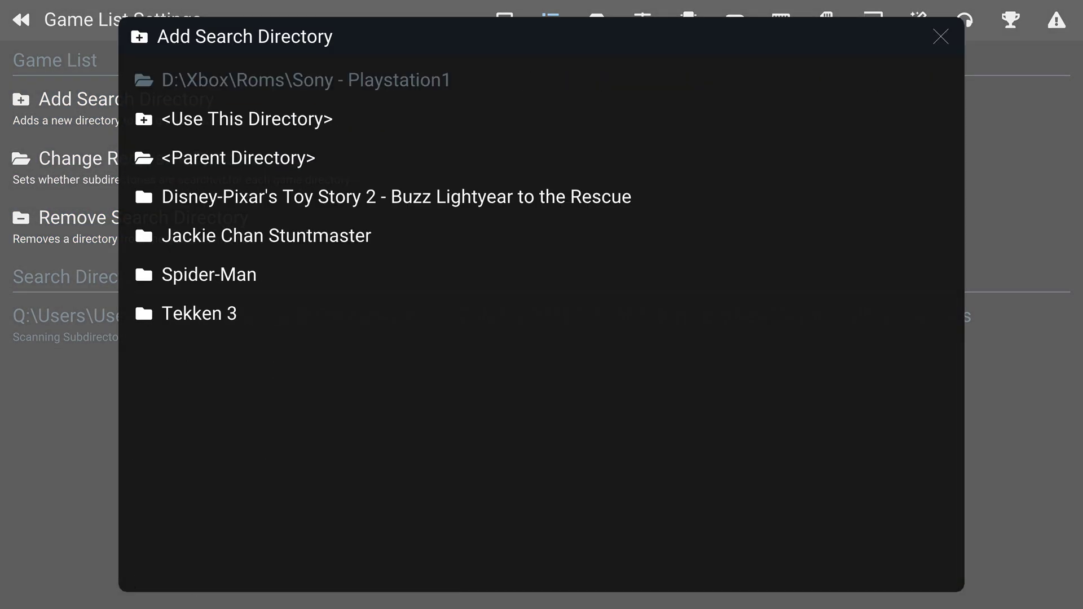
{"action": "key", "text": "Down"}
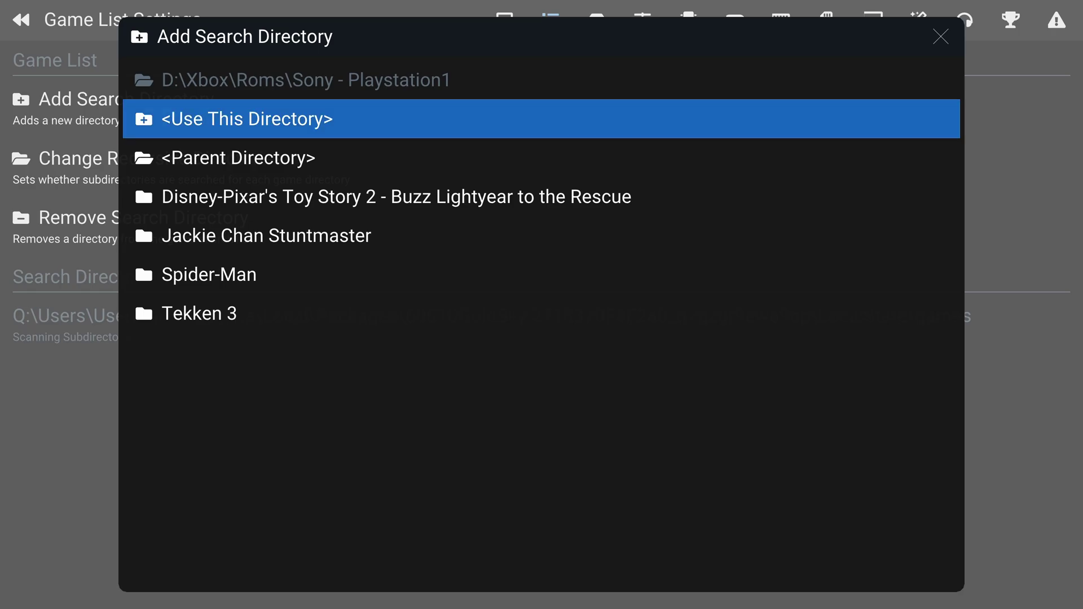
{"action": "key", "text": "Return"}
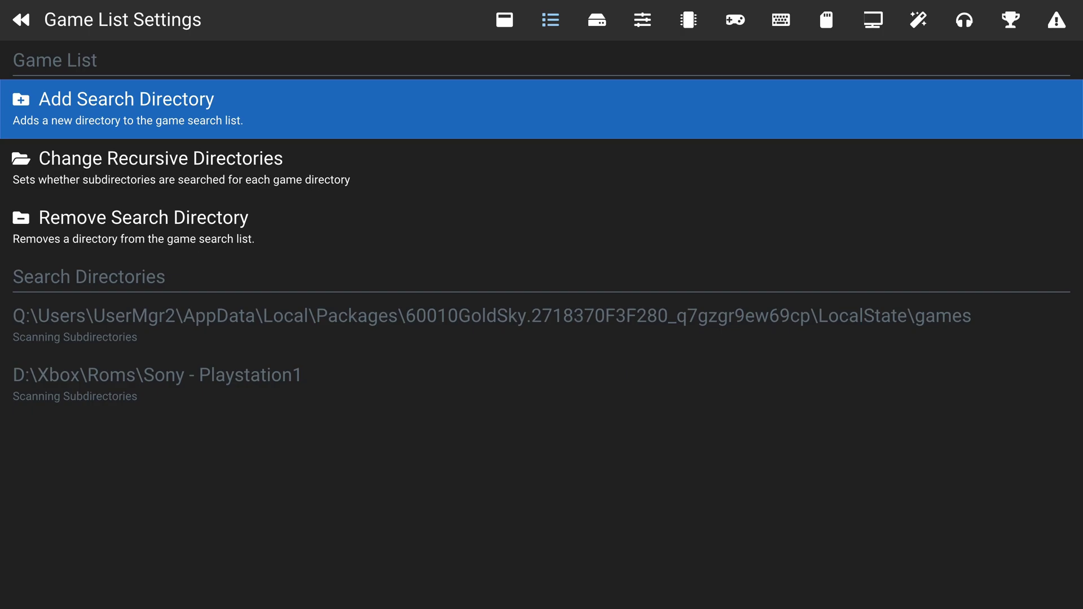
{"action": "key", "text": "Escape"}
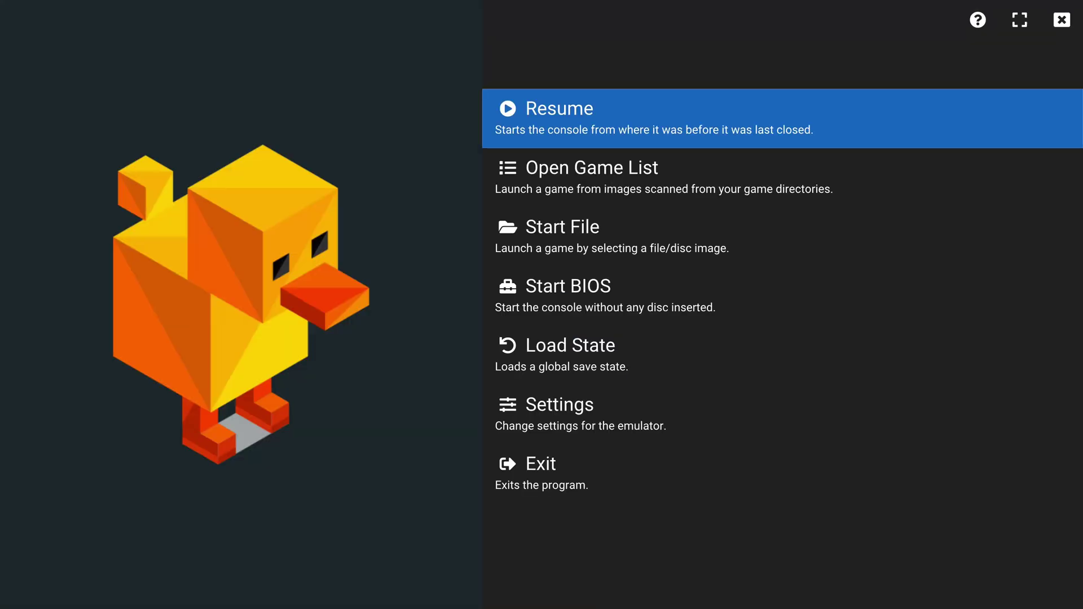
Open the game list, browse past Spider-Man and the other titles, and launch Tekken 3 (USA).
{"action": "key", "text": "Down"}
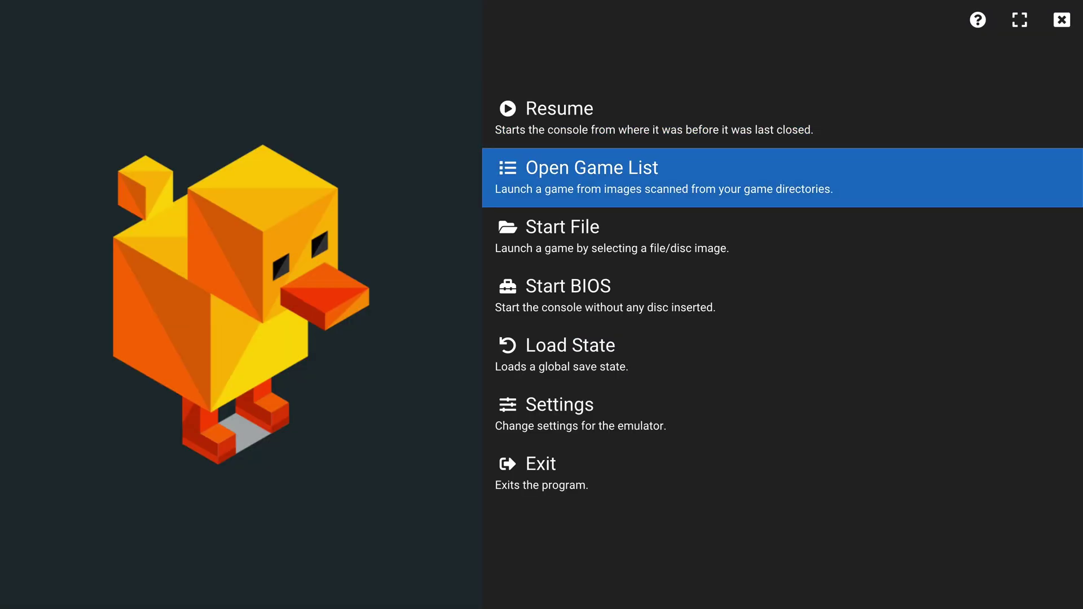
{"action": "key", "text": "Return"}
{"action": "key", "text": "Up"}
{"action": "key", "text": "Down"}
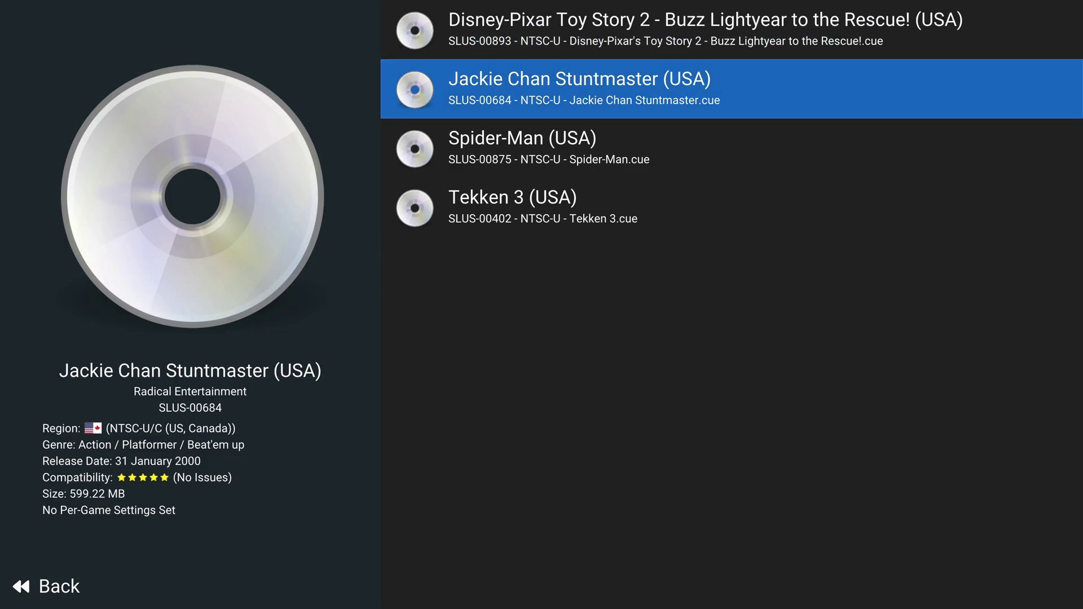
{"action": "key", "text": "Down"}
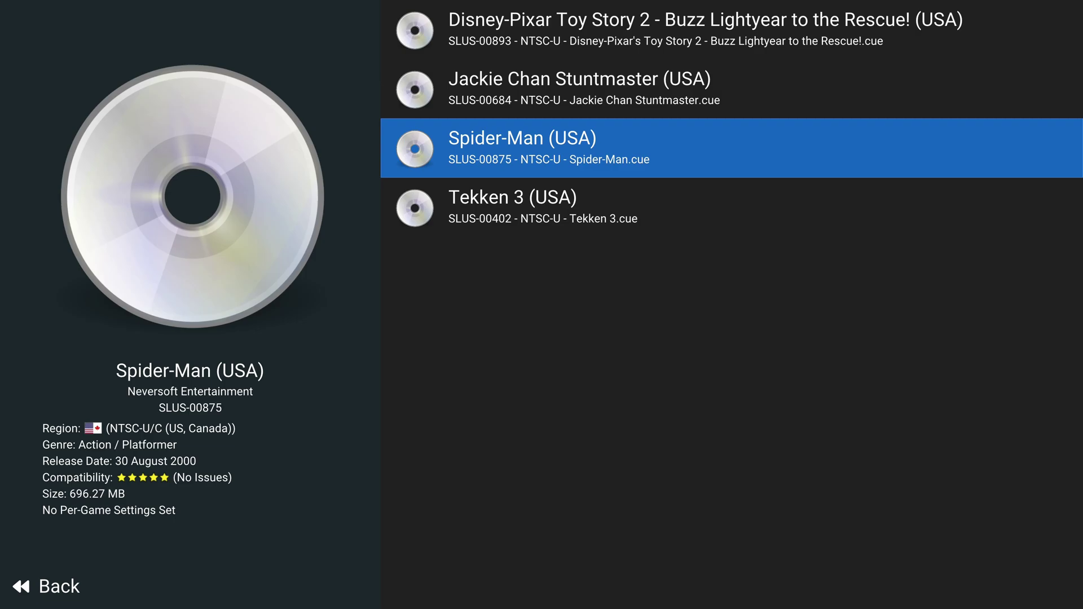
{"action": "key", "text": "Up"}
{"action": "key", "text": "Up"}
{"action": "key", "text": "Down"}
{"action": "key", "text": "Down"}
{"action": "key", "text": "Down"}
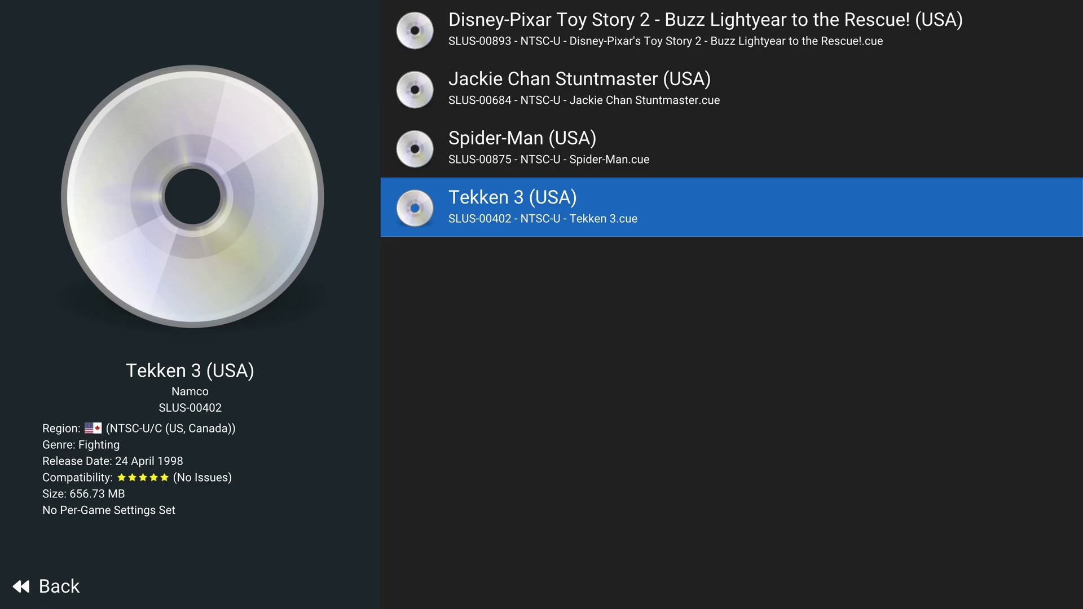
{"action": "key", "text": "Return"}
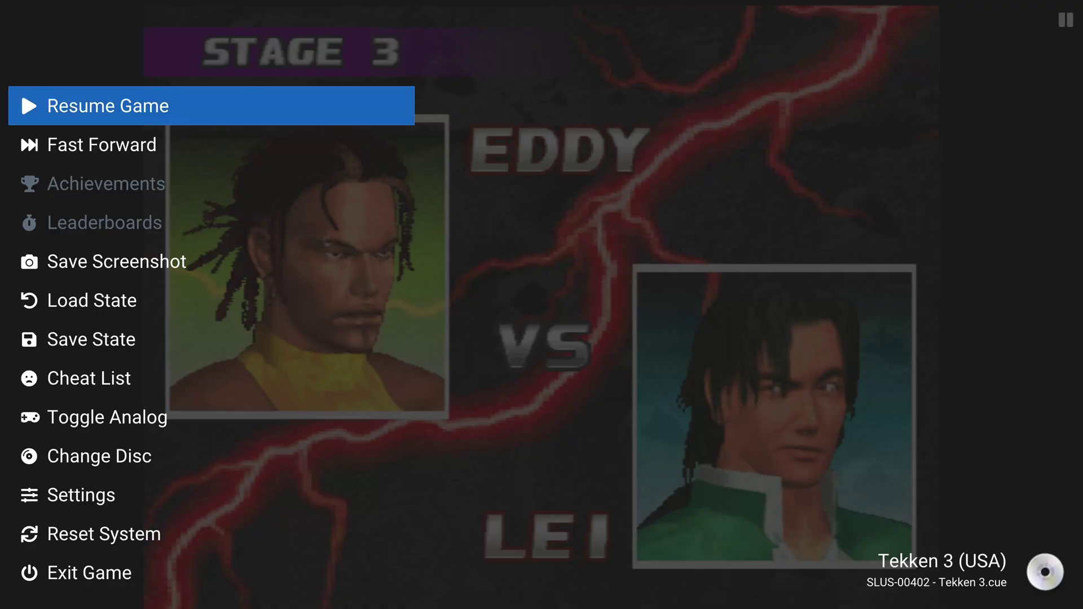
Choose Exit Game from the pause menu to quit Tekken 3 to DuckStation's start menu.
{"action": "key", "text": "Escape"}
{"action": "key", "text": "Down"}
{"action": "key", "text": "Down"}
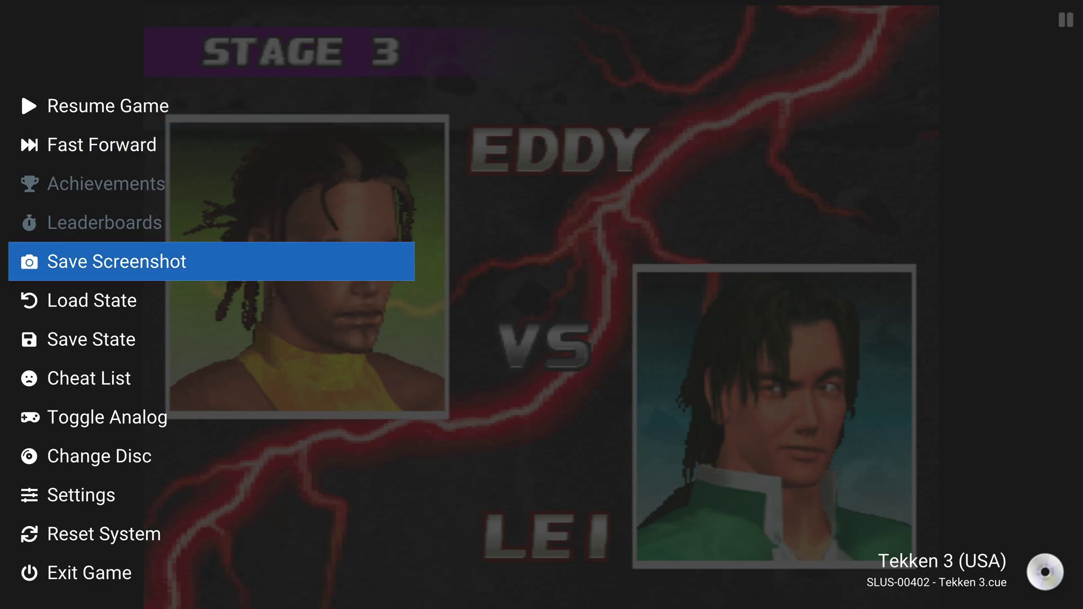
{"action": "key", "text": "Down"}
{"action": "key", "text": "Down"}
{"action": "key", "text": "Down"}
{"action": "key", "text": "Down"}
{"action": "key", "text": "Down"}
{"action": "key", "text": "Down"}
{"action": "key", "text": "Down"}
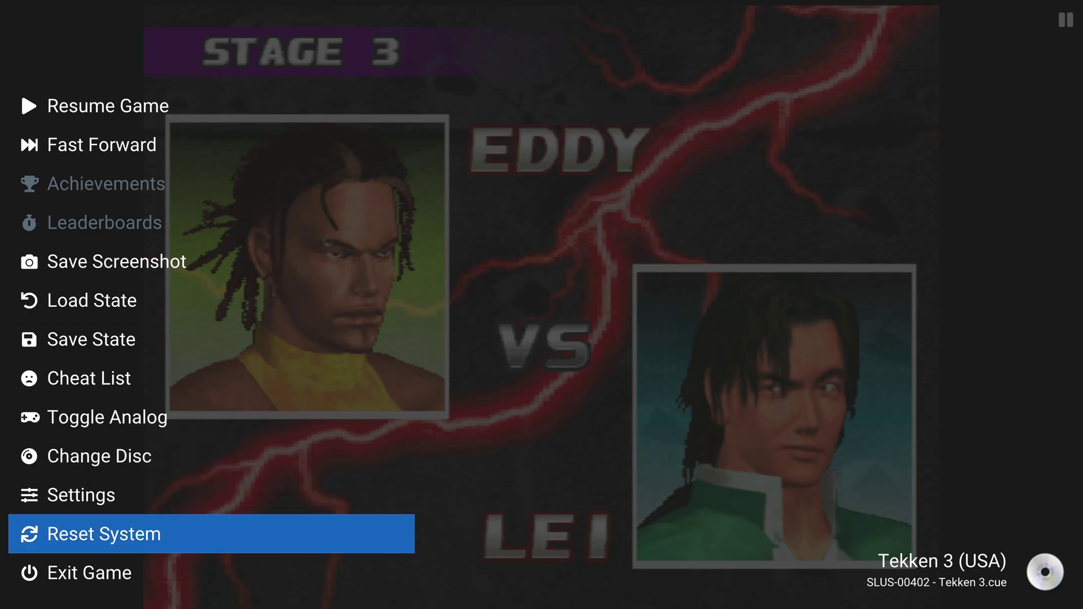
{"action": "key", "text": "Down"}
{"action": "key", "text": "Return"}
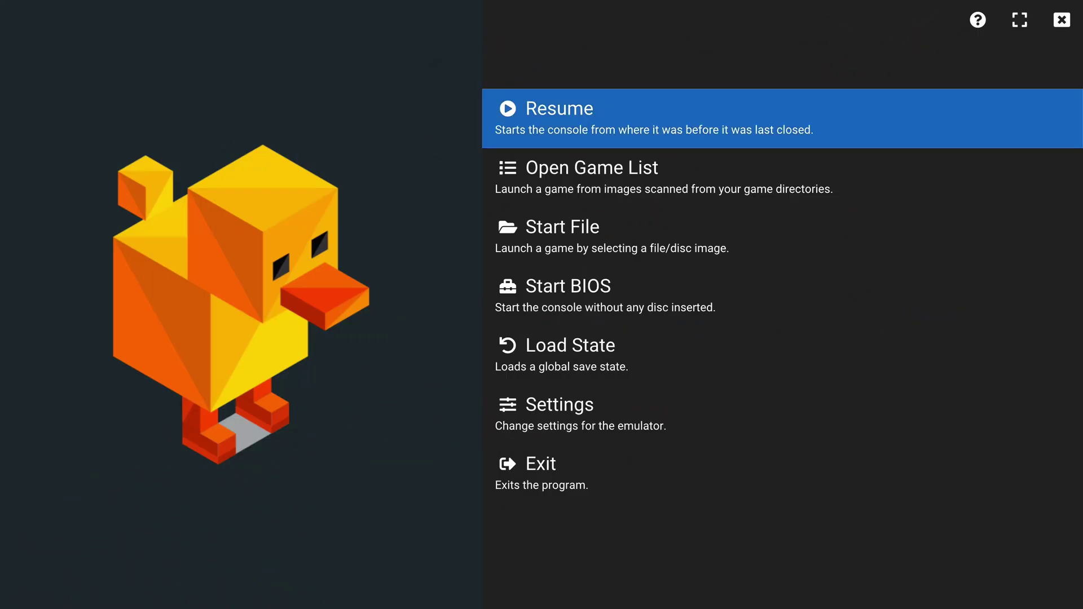
Open DuckStation's settings and move to the Controller Settings page.
{"action": "key", "text": "Down"}
{"action": "key", "text": "Down"}
{"action": "key", "text": "Down"}
{"action": "key", "text": "Down"}
{"action": "key", "text": "Down"}
{"action": "key", "text": "Return"}
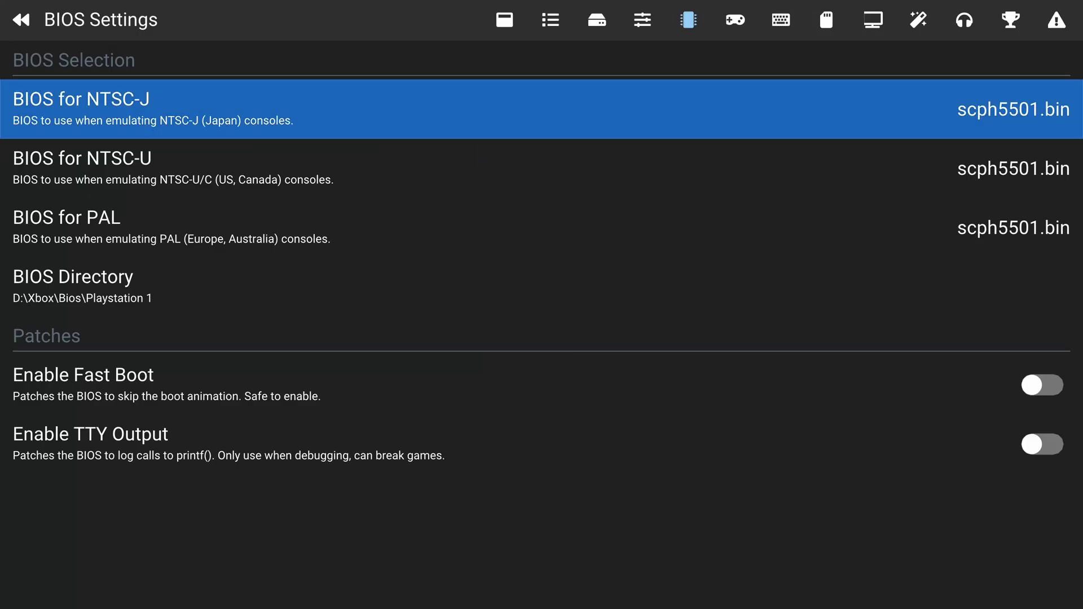
{"action": "key", "text": "Left"}
{"action": "key", "text": "Left"}
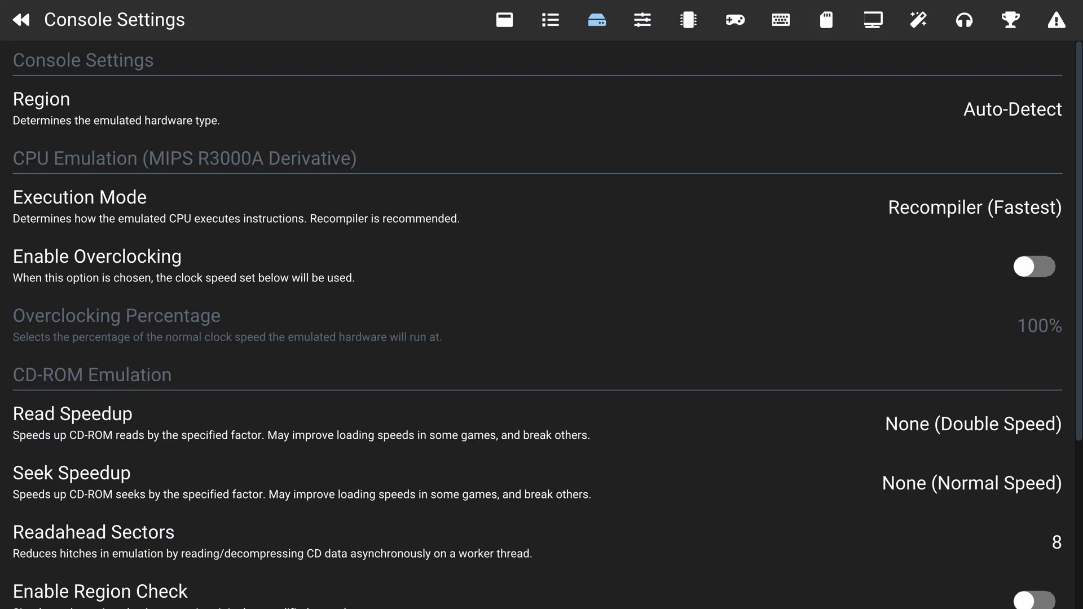
{"action": "key", "text": "Right"}
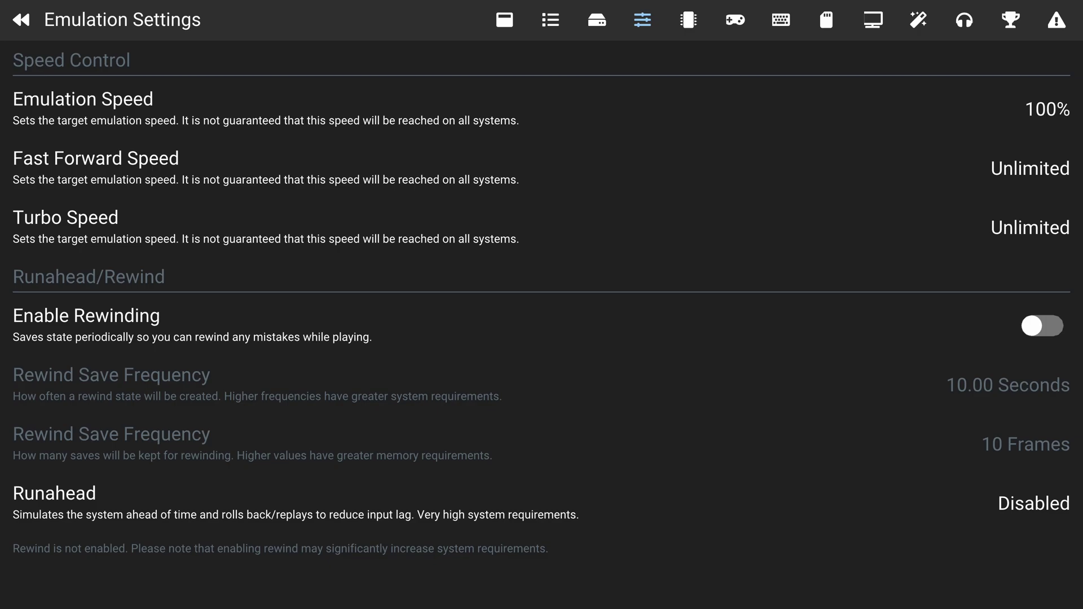
{"action": "key", "text": "Right"}
{"action": "key", "text": "Right"}
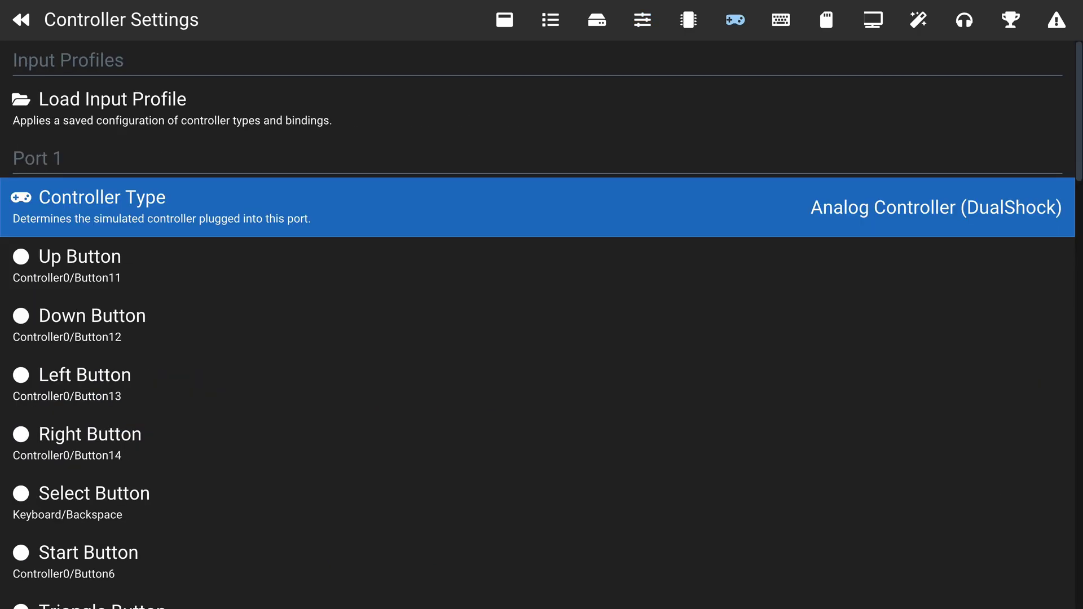
Open the Controller Type choices for Port 1, currently Analog Controller (DualShock).
{"action": "key", "text": "Up"}
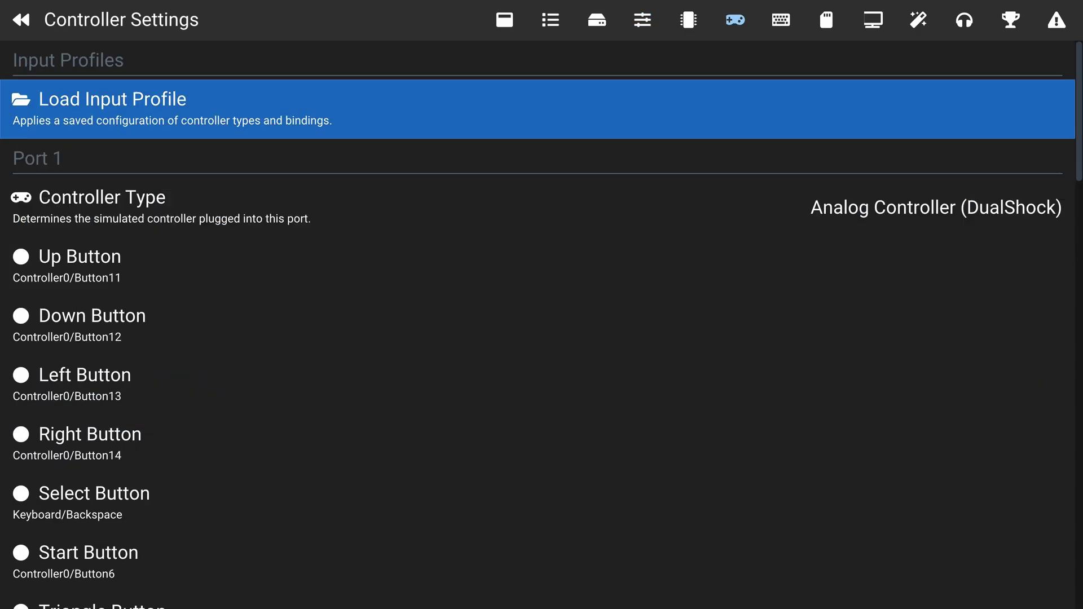
{"action": "key", "text": "Down"}
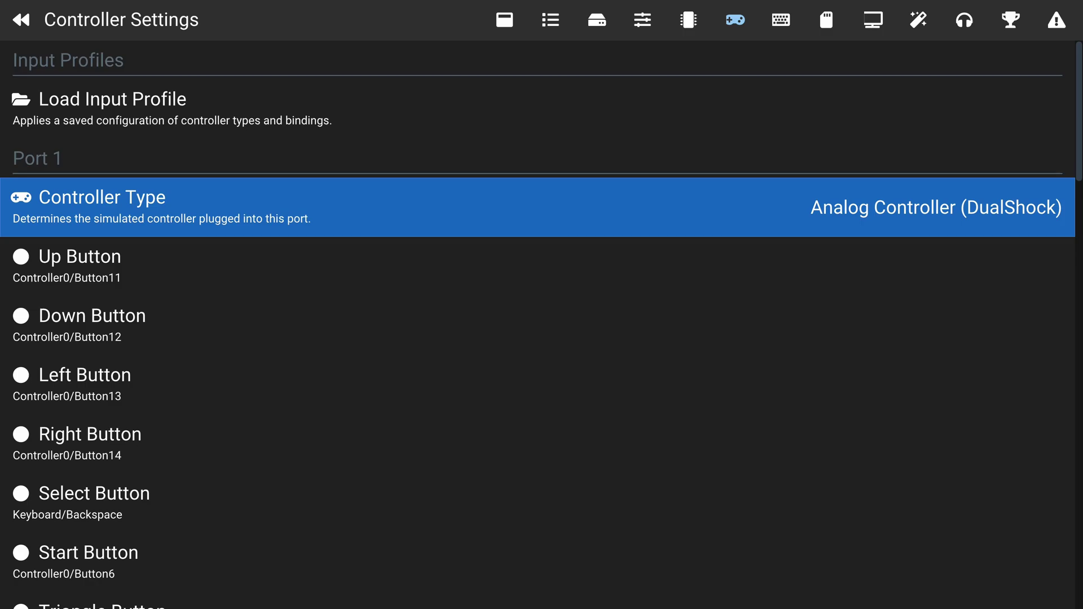
{"action": "key", "text": "Return"}
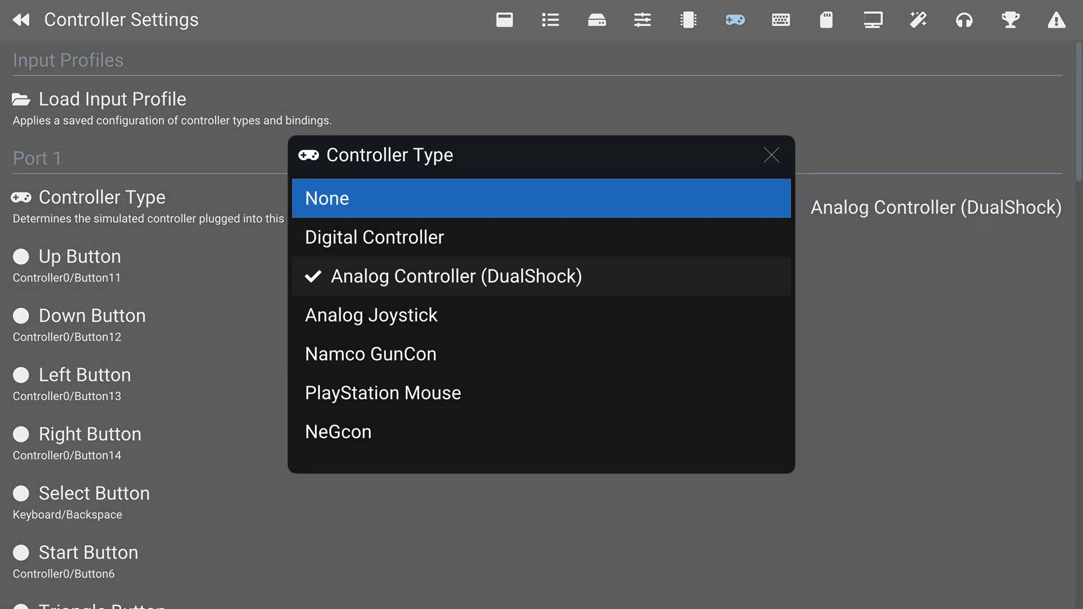
Close Port 1's Controller Type list unchanged and cancel rebinding its Up direction.
{"action": "key", "text": "Down"}
{"action": "key", "text": "Down"}
{"action": "key", "text": "Down"}
{"action": "key", "text": "Down"}
{"action": "key", "text": "Up"}
{"action": "key", "text": "Up"}
{"action": "key", "text": "Up"}
{"action": "key", "text": "Up"}
{"action": "key", "text": "Escape"}
{"action": "key", "text": "Down"}
{"action": "key", "text": "Down"}
{"action": "key", "text": "Down"}
{"action": "key", "text": "Down"}
{"action": "key", "text": "Down"}
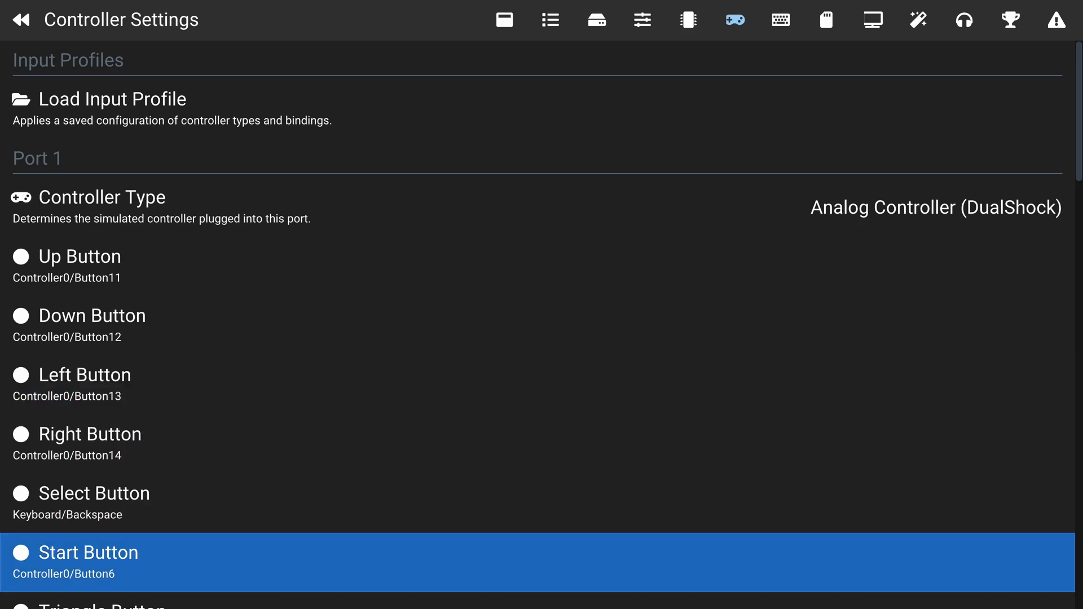
{"action": "key", "text": "Down"}
{"action": "key", "text": "Down"}
{"action": "key", "text": "Up"}
{"action": "key", "text": "Up"}
{"action": "key", "text": "Up"}
{"action": "key", "text": "Up"}
{"action": "key", "text": "Up"}
{"action": "key", "text": "Up"}
{"action": "key", "text": "Up"}
{"action": "key", "text": "Down"}
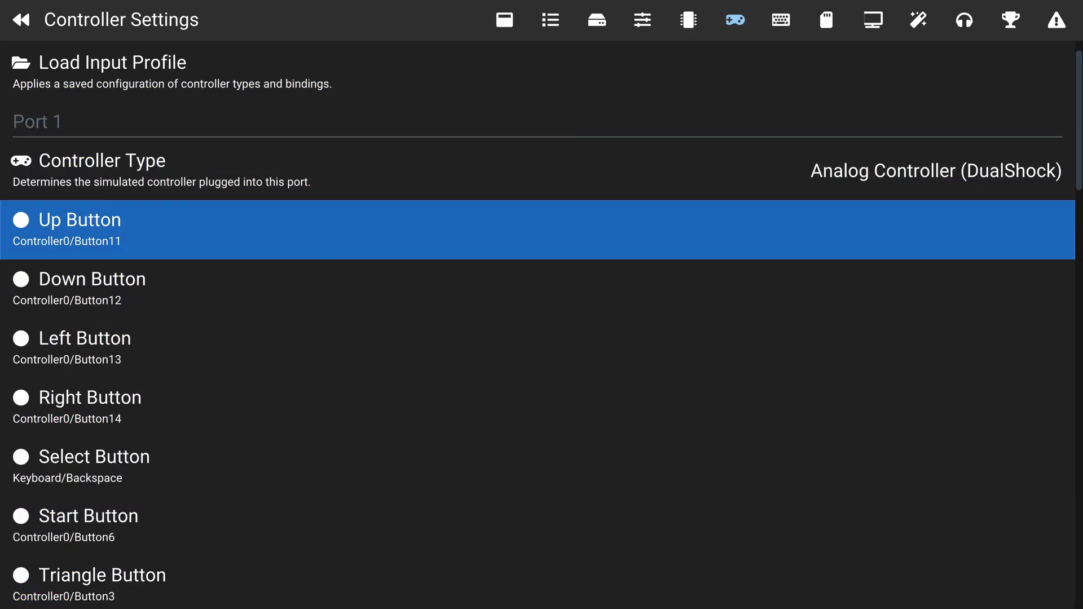
{"action": "key", "text": "Return"}
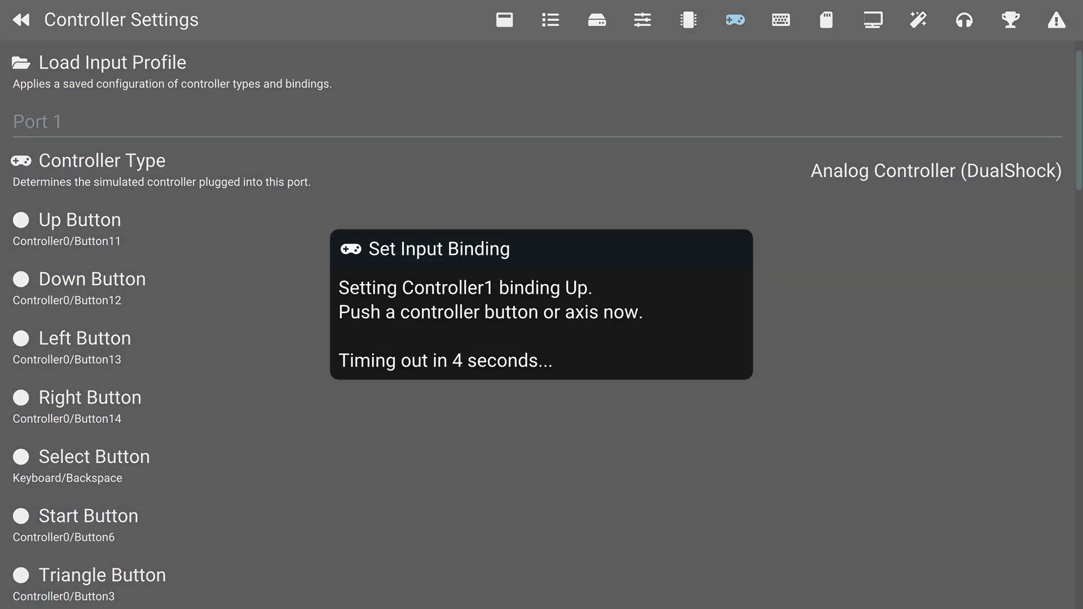
{"action": "key", "text": "Escape"}
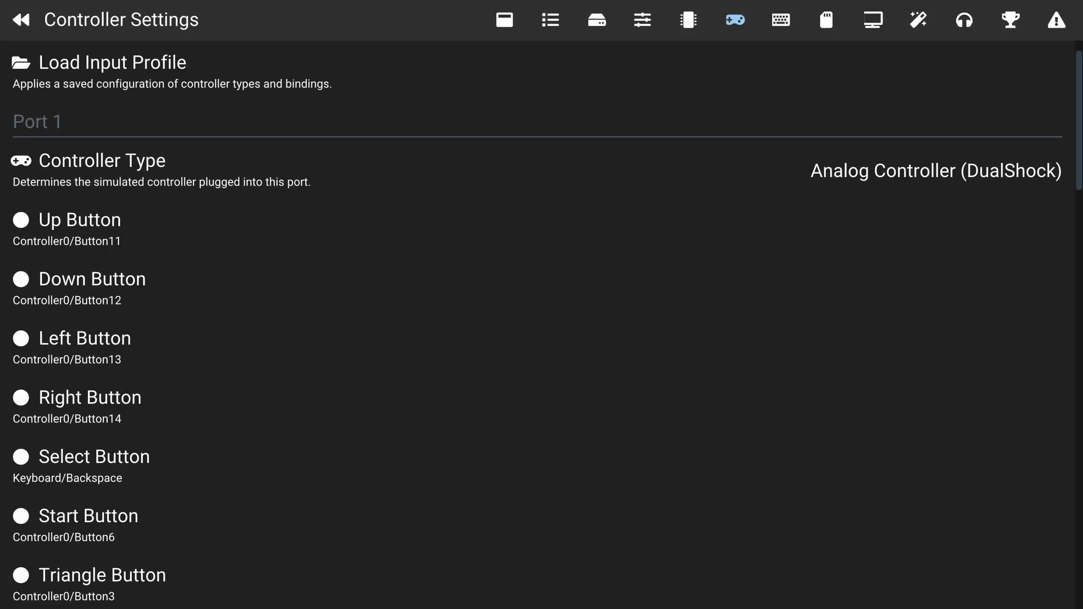
Review Port 1's analog and rumble options and Port 2's settings, then go to Hotkey Settings.
{"action": "key", "text": "Down"}
{"action": "key", "text": "Down"}
{"action": "key", "text": "Down"}
{"action": "key", "text": "Down"}
{"action": "key", "text": "Down"}
{"action": "key", "text": "Down"}
{"action": "key", "text": "Down"}
{"action": "key", "text": "Down"}
{"action": "key", "text": "Down"}
{"action": "key", "text": "Down"}
{"action": "key", "text": "Down"}
{"action": "key", "text": "Down"}
{"action": "key", "text": "Down"}
{"action": "key", "text": "Down"}
{"action": "key", "text": "Down"}
{"action": "key", "text": "Down"}
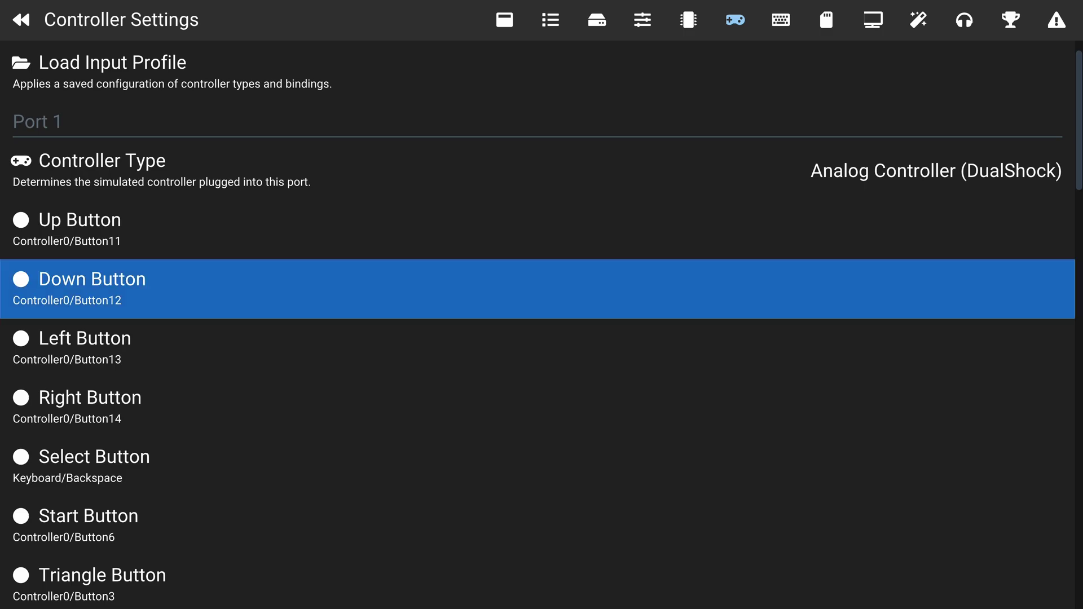
{"action": "key", "text": "Down"}
{"action": "key", "text": "Down"}
{"action": "key", "text": "Down"}
{"action": "key", "text": "Down"}
{"action": "key", "text": "Down"}
{"action": "key", "text": "Down"}
{"action": "key", "text": "Down"}
{"action": "key", "text": "Down"}
{"action": "key", "text": "Down"}
{"action": "key", "text": "Down"}
{"action": "key", "text": "Down"}
{"action": "key", "text": "Down"}
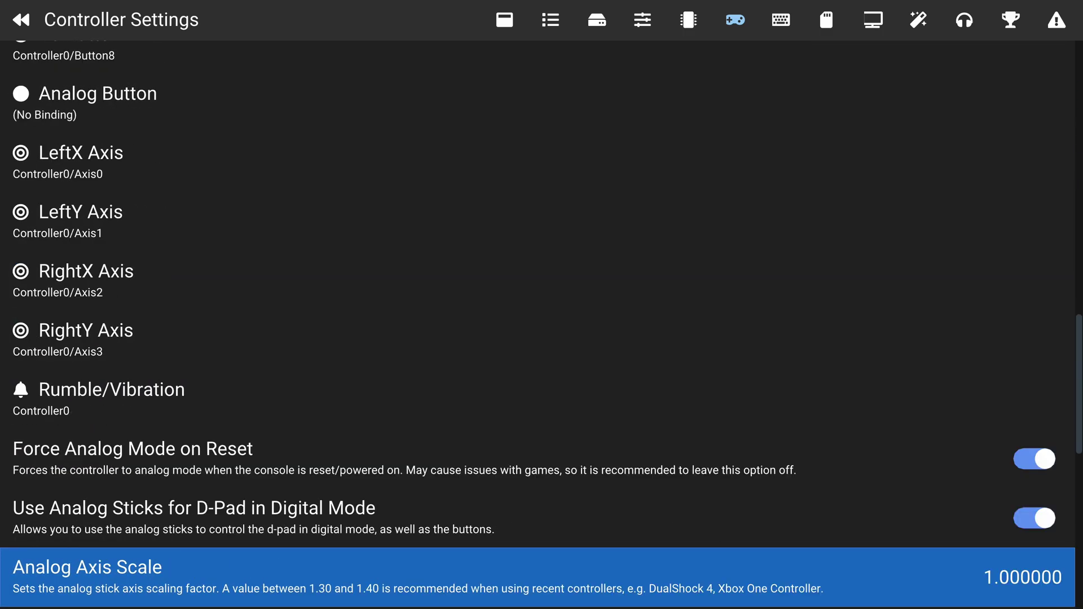
{"action": "key", "text": "Up"}
{"action": "key", "text": "Up"}
{"action": "key", "text": "Up"}
{"action": "key", "text": "Up"}
{"action": "key", "text": "Up"}
{"action": "key", "text": "Up"}
{"action": "key", "text": "Up"}
{"action": "key", "text": "Down"}
{"action": "key", "text": "Down"}
{"action": "key", "text": "Down"}
{"action": "key", "text": "Down"}
{"action": "key", "text": "Down"}
{"action": "key", "text": "Down"}
{"action": "key", "text": "Down"}
{"action": "key", "text": "Down"}
{"action": "key", "text": "Down"}
{"action": "key", "text": "Down"}
{"action": "key", "text": "Down"}
{"action": "key", "text": "Down"}
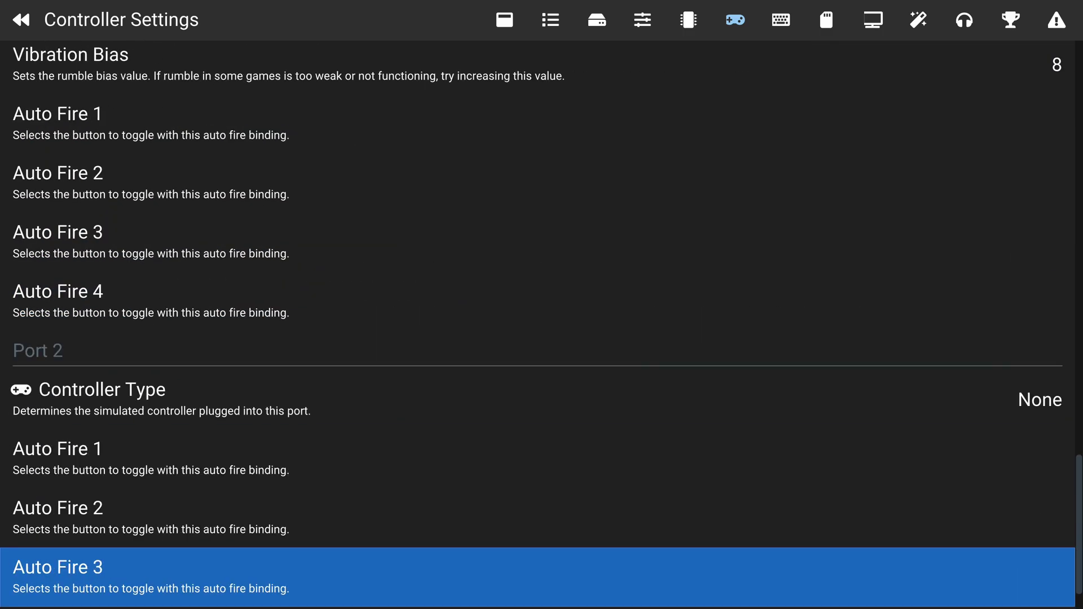
{"action": "key", "text": "Up"}
{"action": "key", "text": "Up"}
{"action": "key", "text": "Up"}
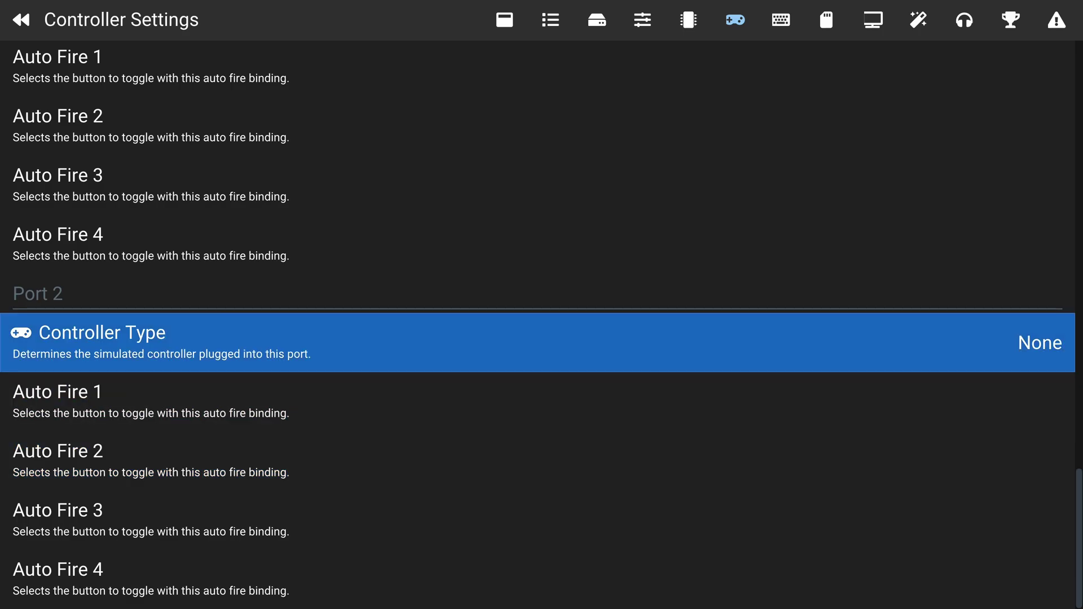
{"action": "key", "text": "Down"}
{"action": "key", "text": "Down"}
{"action": "key", "text": "Up"}
{"action": "key", "text": "Up"}
{"action": "key", "text": "Up"}
{"action": "key", "text": "Up"}
{"action": "key", "text": "Up"}
{"action": "key", "text": "Up"}
{"action": "key", "text": "Up"}
{"action": "key", "text": "Up"}
{"action": "key", "text": "Up"}
{"action": "key", "text": "Up"}
{"action": "key", "text": "Up"}
{"action": "key", "text": "Up"}
{"action": "key", "text": "Up"}
{"action": "key", "text": "Up"}
{"action": "key", "text": "Up"}
{"action": "key", "text": "Up"}
{"action": "key", "text": "Up"}
{"action": "key", "text": "Up"}
{"action": "key", "text": "Up"}
{"action": "key", "text": "Up"}
{"action": "key", "text": "Up"}
{"action": "key", "text": "Up"}
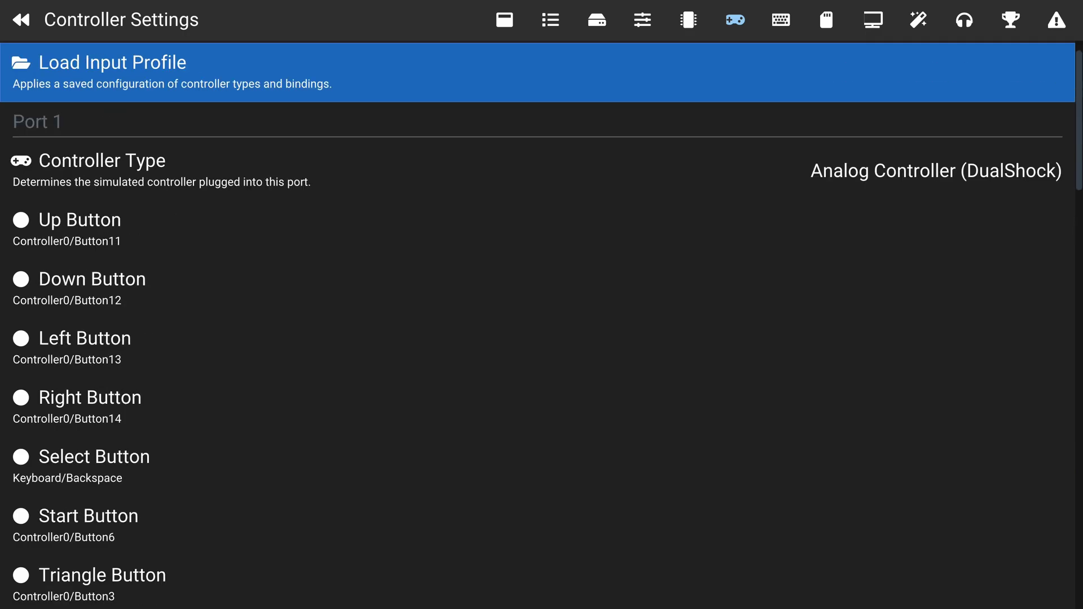
{"action": "key", "text": "Right"}
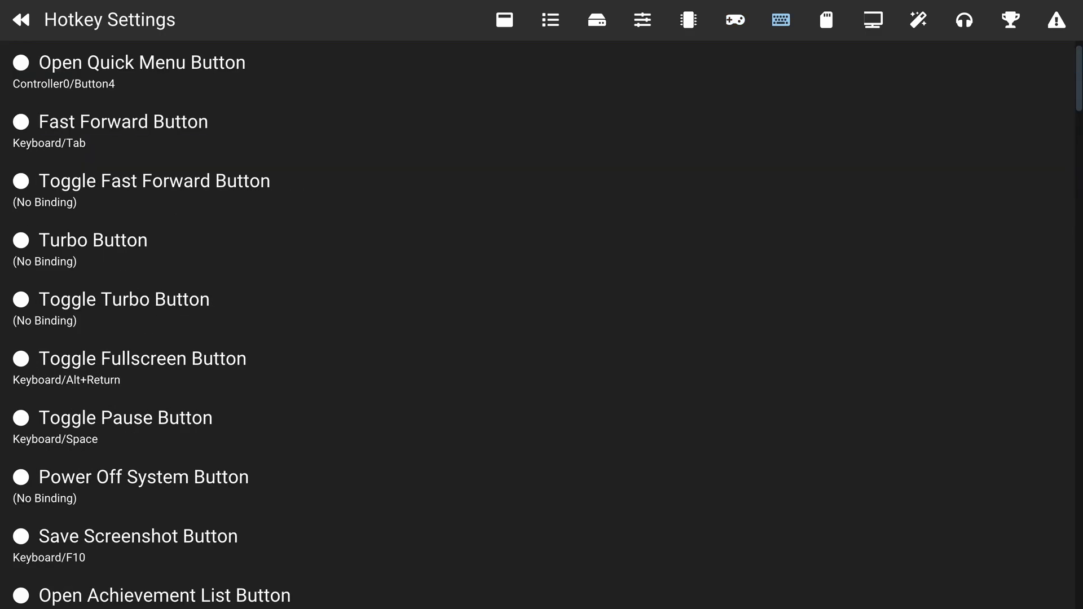
Browse Fast Forward and other hotkeys, cancel rebinding Open Quick Menu, then go to Memory Card Settings.
{"action": "key", "text": "Down"}
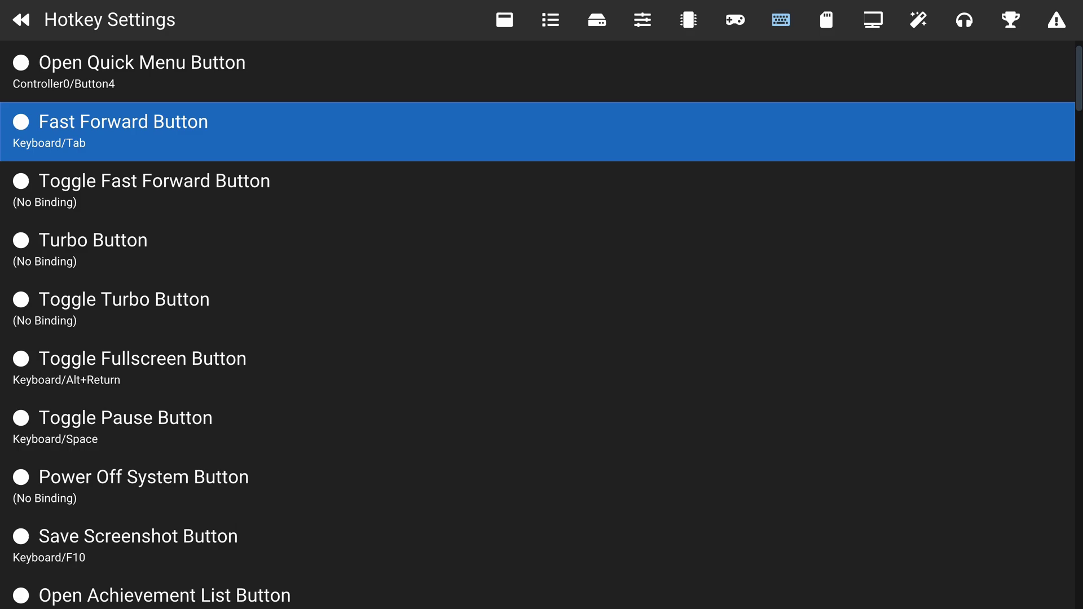
{"action": "key", "text": "Down"}
{"action": "key", "text": "Down"}
{"action": "key", "text": "Down"}
{"action": "key", "text": "Down"}
{"action": "key", "text": "Down"}
{"action": "key", "text": "Home"}
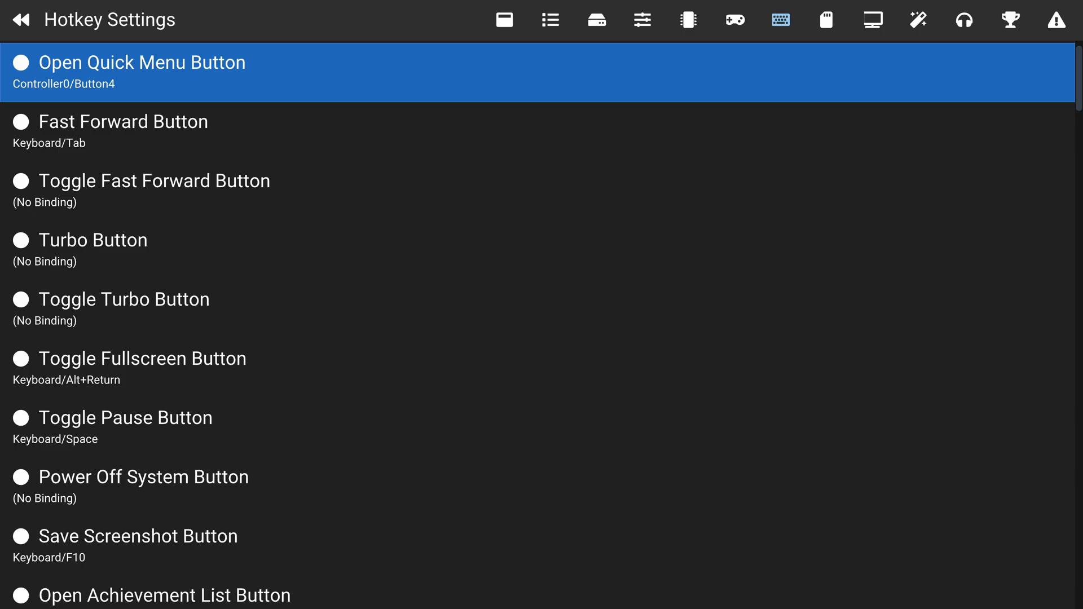
{"action": "key", "text": "Return"}
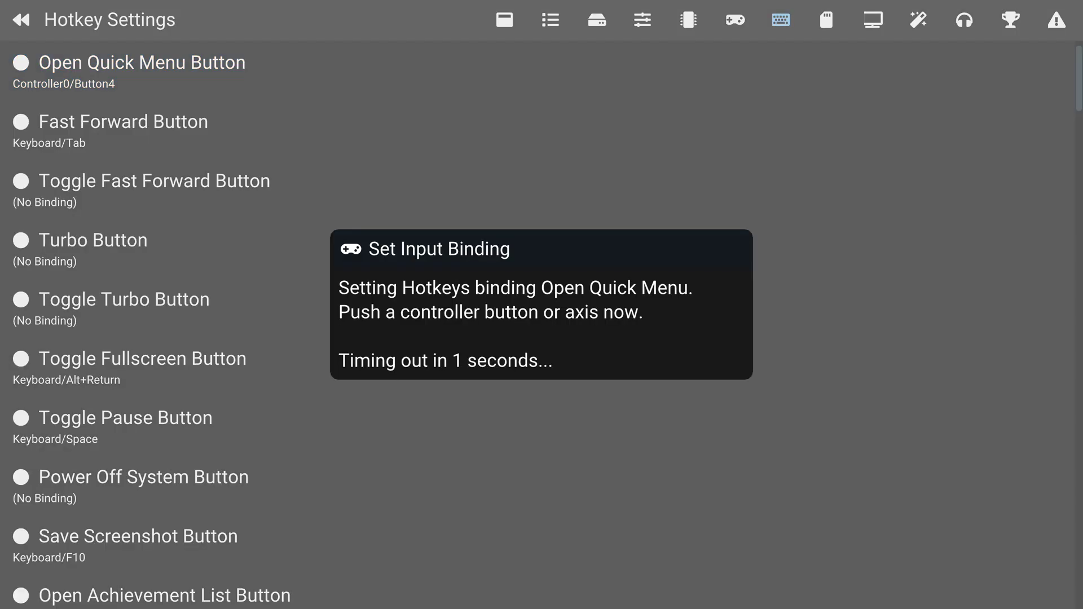
{"action": "key", "text": "Down"}
{"action": "key", "text": "Up"}
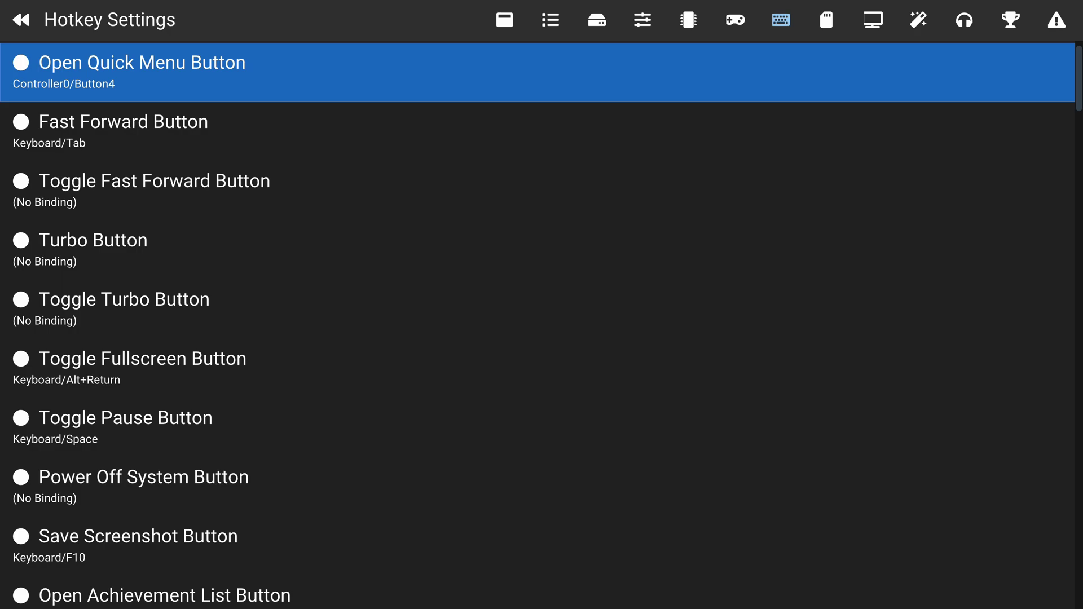
{"action": "key", "text": "Down"}
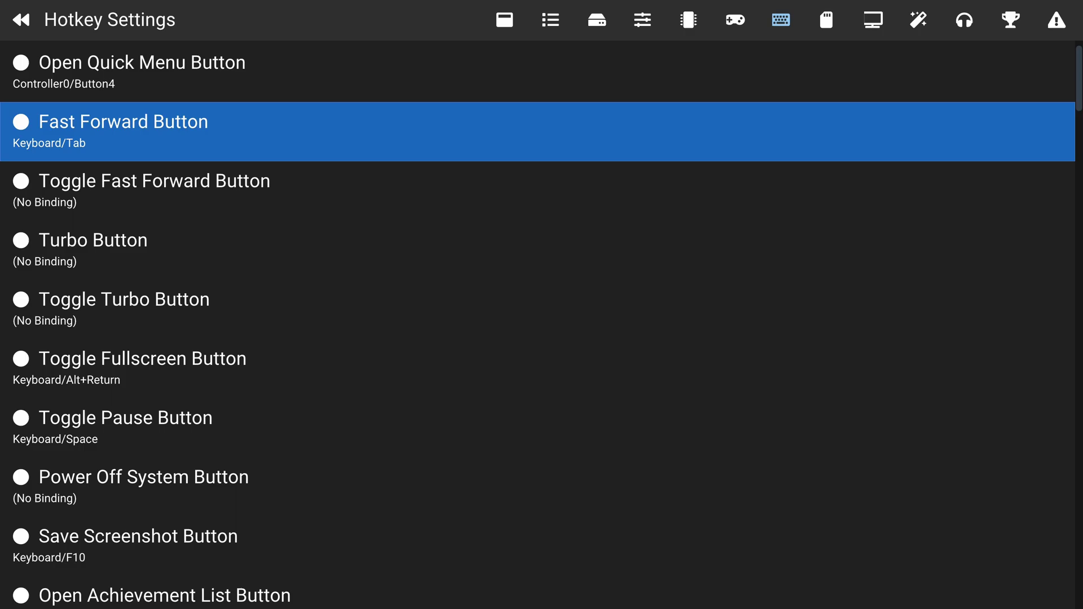
{"action": "key", "text": "Right"}
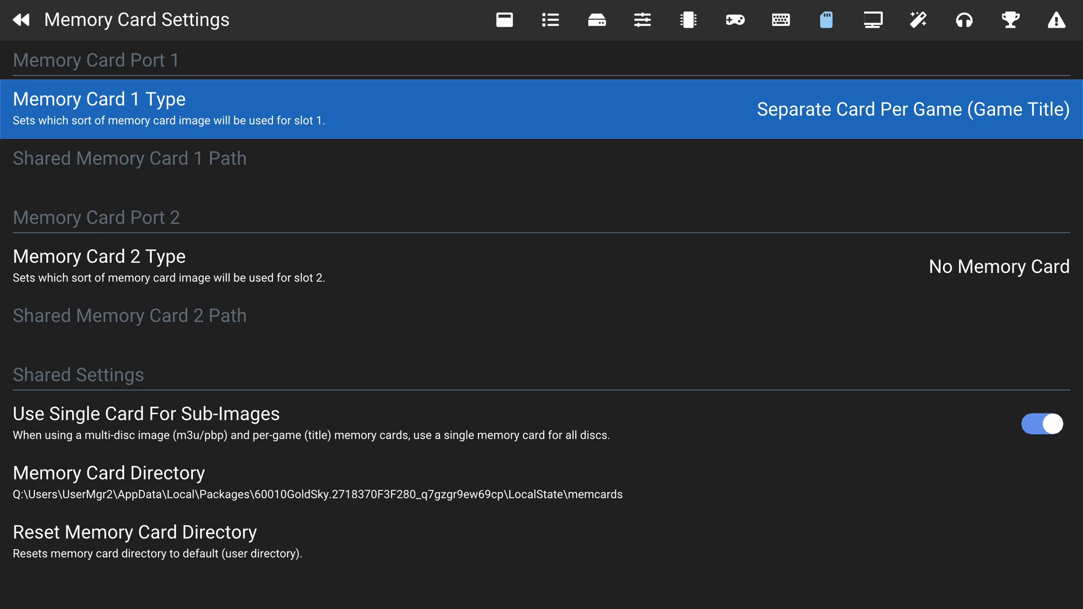
Step past the memory card options and browse Display Settings up to GPU Renderer.
{"action": "key", "text": "Down"}
{"action": "key", "text": "Down"}
{"action": "key", "text": "Down"}
{"action": "key", "text": "Page_Down"}
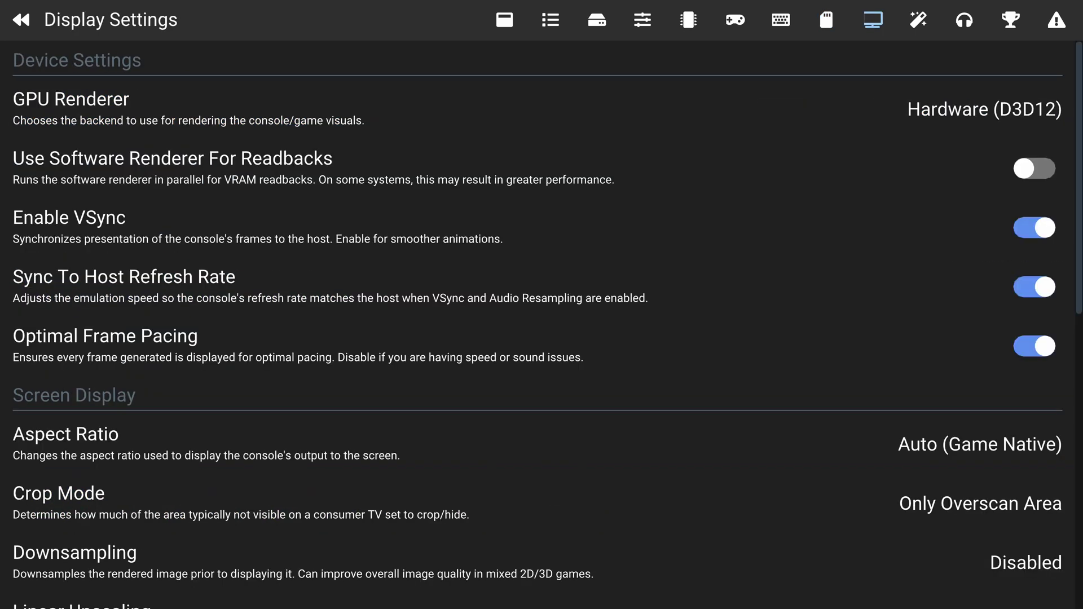
{"action": "key", "text": "Down"}
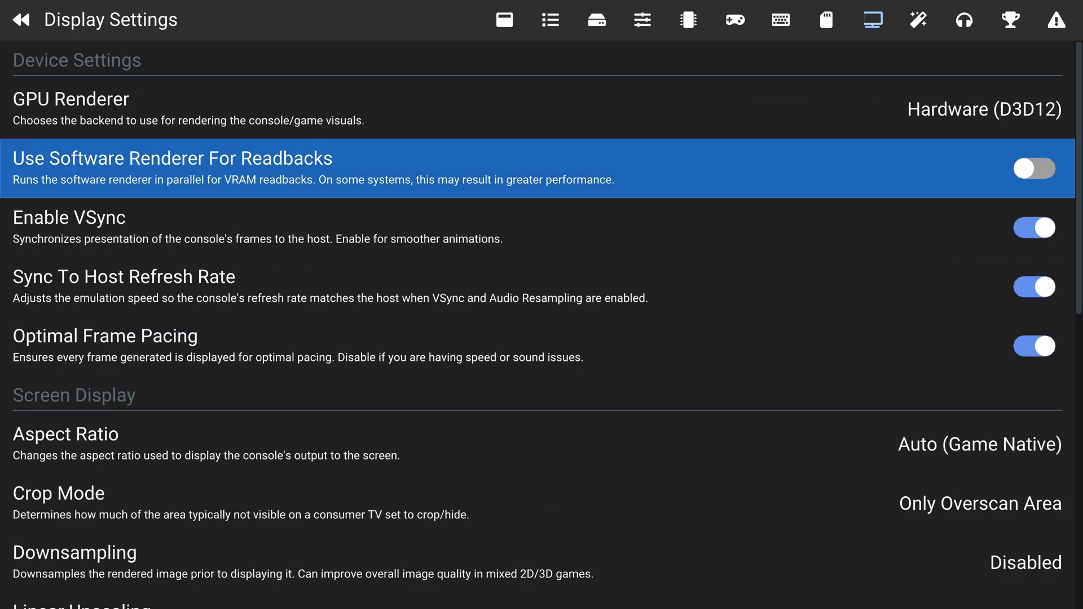
{"action": "key", "text": "Down"}
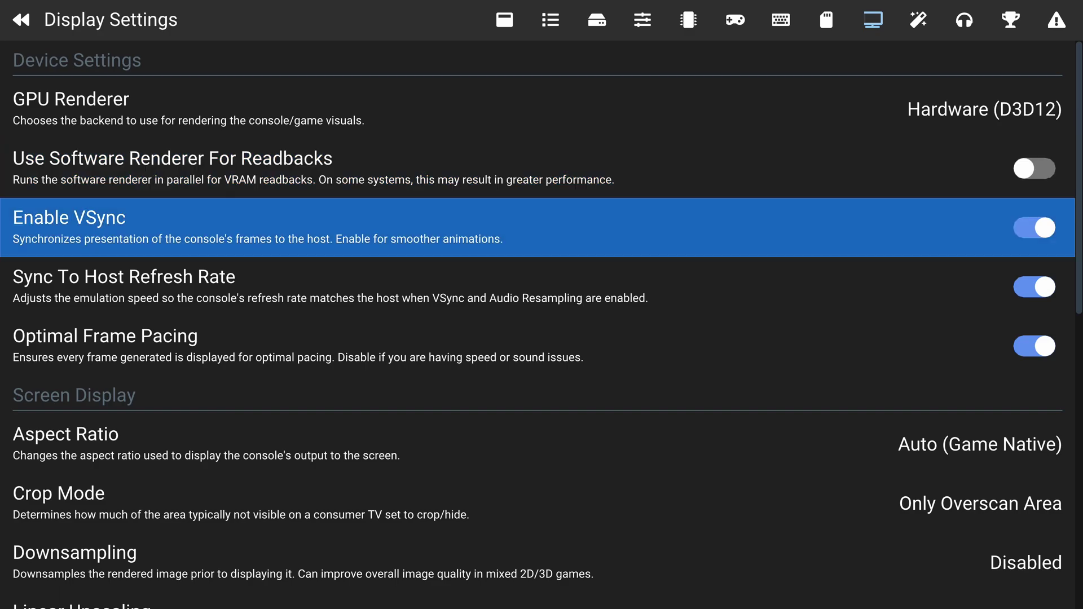
{"action": "key", "text": "Page_Down"}
{"action": "key", "text": "Up"}
{"action": "key", "text": "Page_Up"}
{"action": "key", "text": "Up"}
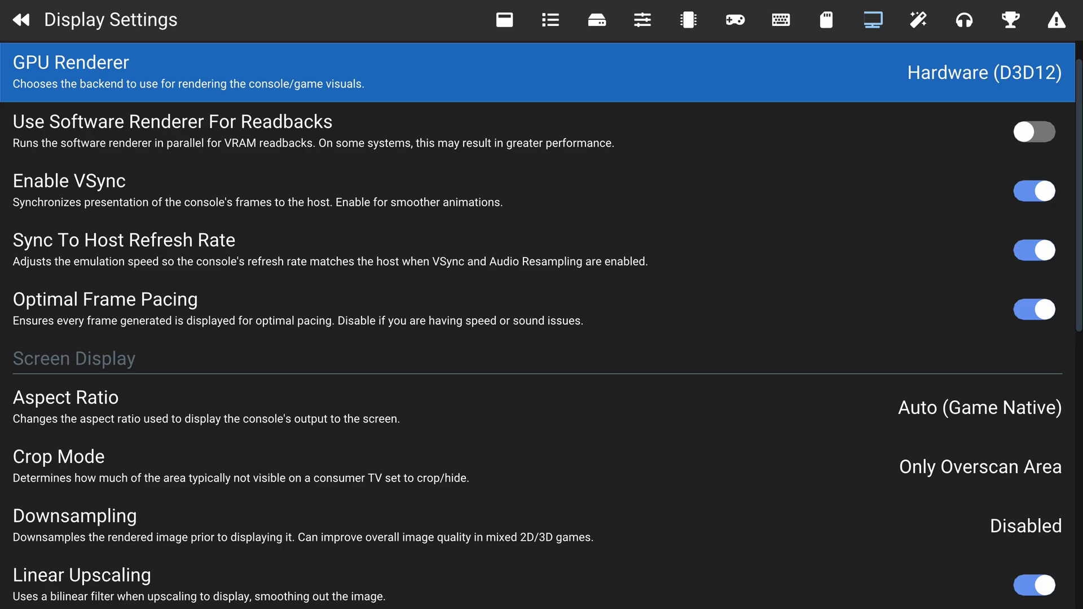
Page through Enhancement, Audio, Achievements and Advanced Settings, then exit to the start menu.
{"action": "key", "text": "Right"}
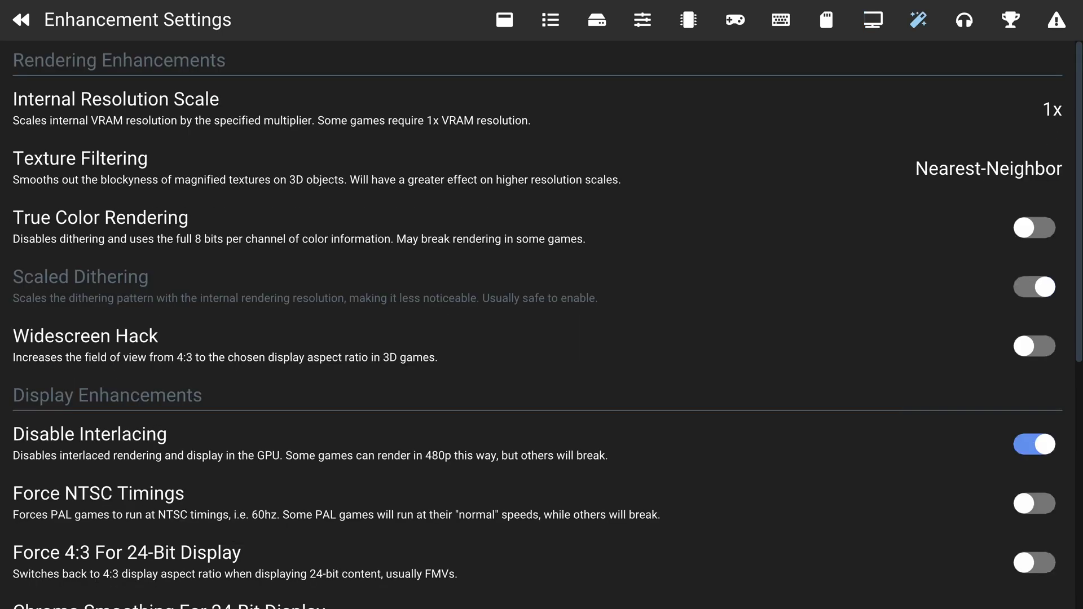
{"action": "key", "text": "Right"}
{"action": "key", "text": "Right"}
{"action": "key", "text": "Left"}
{"action": "key", "text": "Right"}
{"action": "key", "text": "Right"}
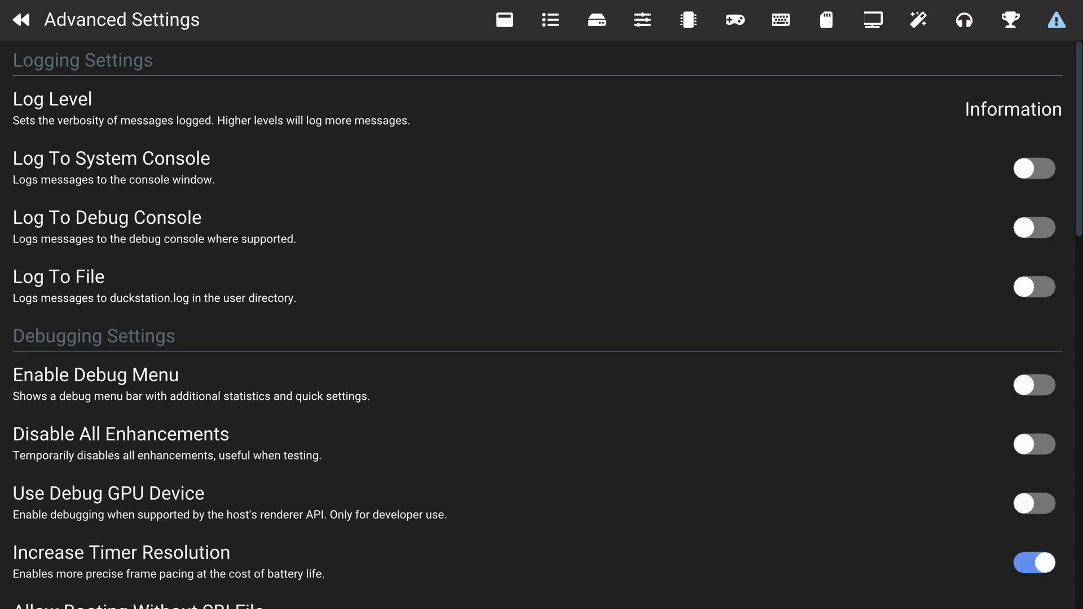
{"action": "key", "text": "Right"}
{"action": "key", "text": "Escape"}
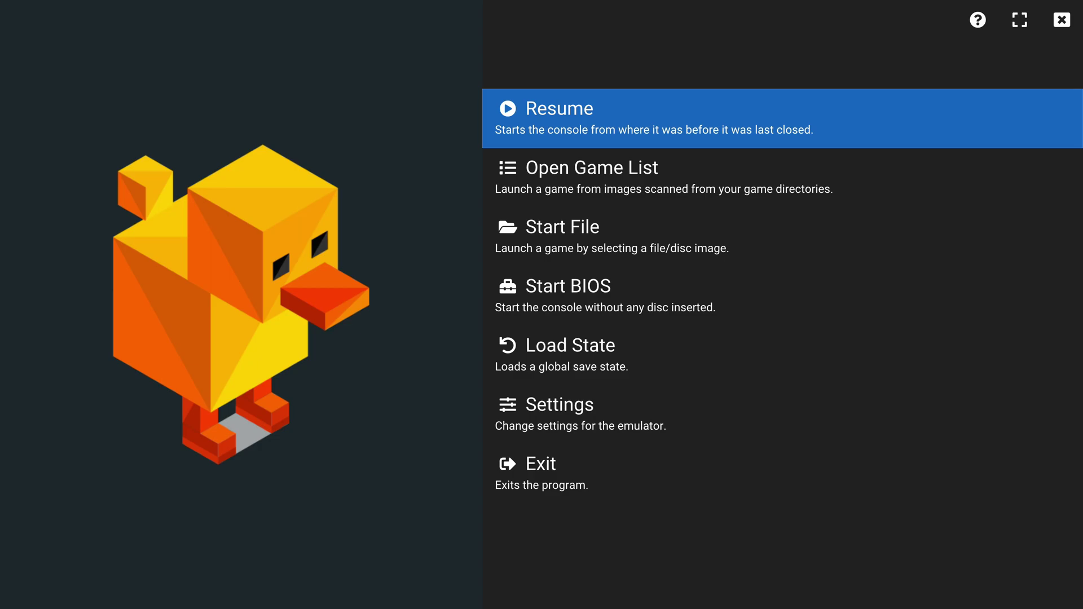